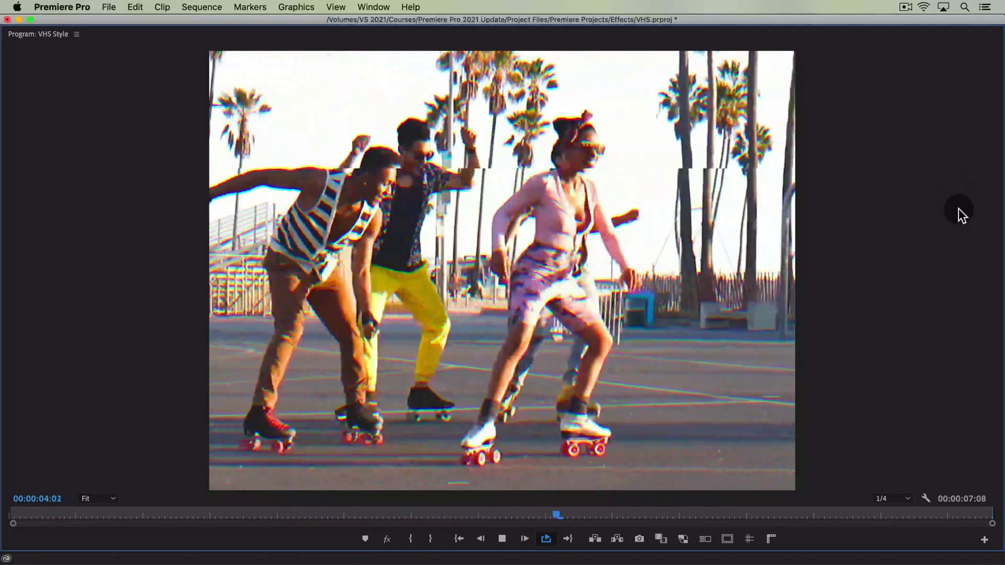
Restore the normal editing layout, then switch to the roller-skating clip's Pexels page in Chrome.
key("grave")
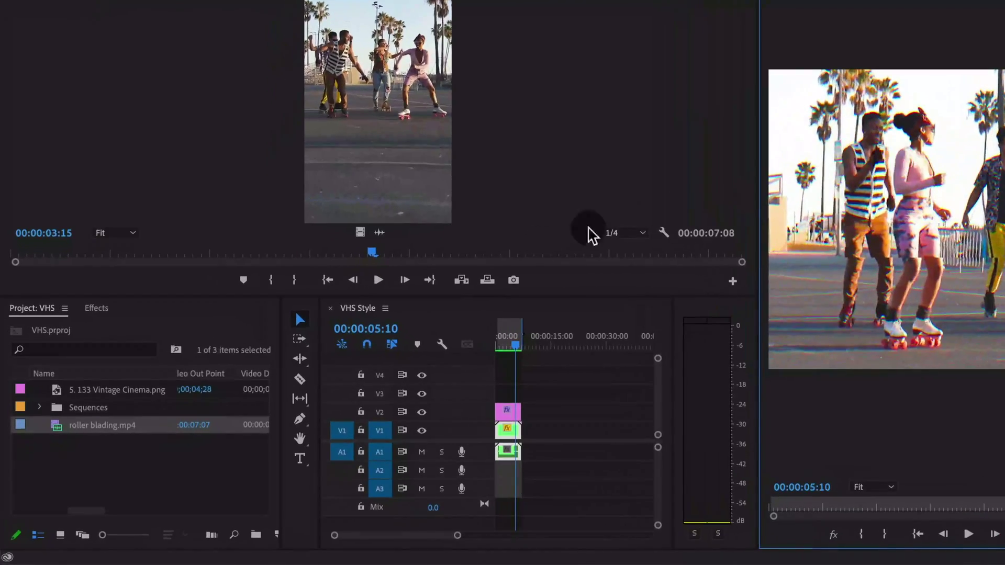
key("super+Tab")
Play the free roller-skating stock clip on Pexels, then bring up the '1980s video' YouTube result.
left_click(201, 27)
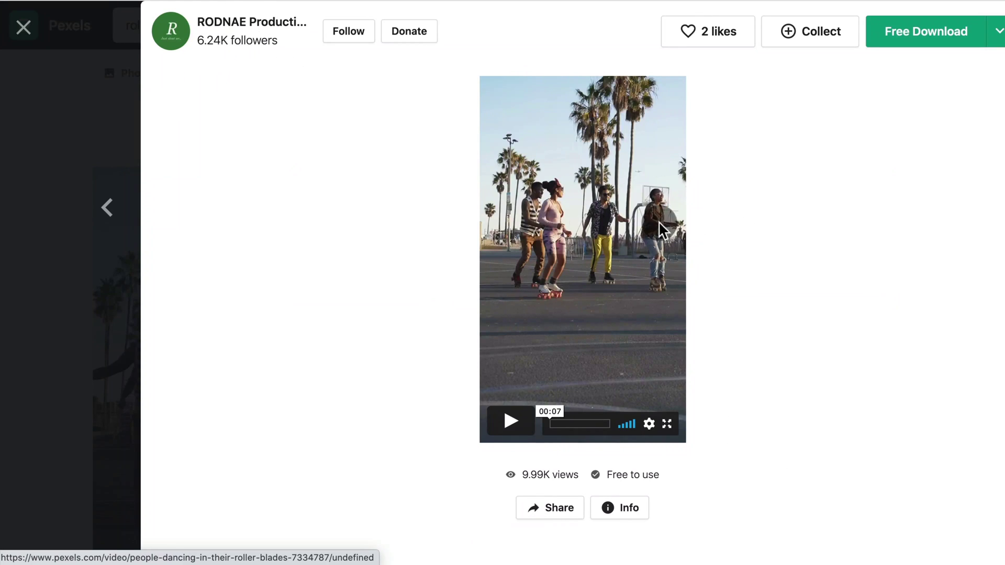
left_click(498, 434)
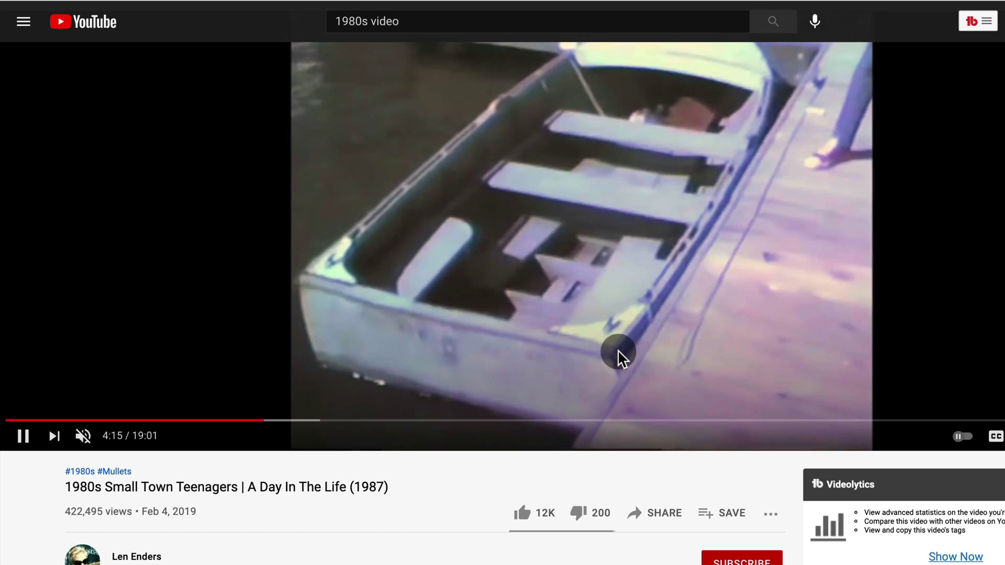
Pause the '1980s Small Town Teenagers' reference video at 4:15 on the rowboat shot.
left_click(734, 418)
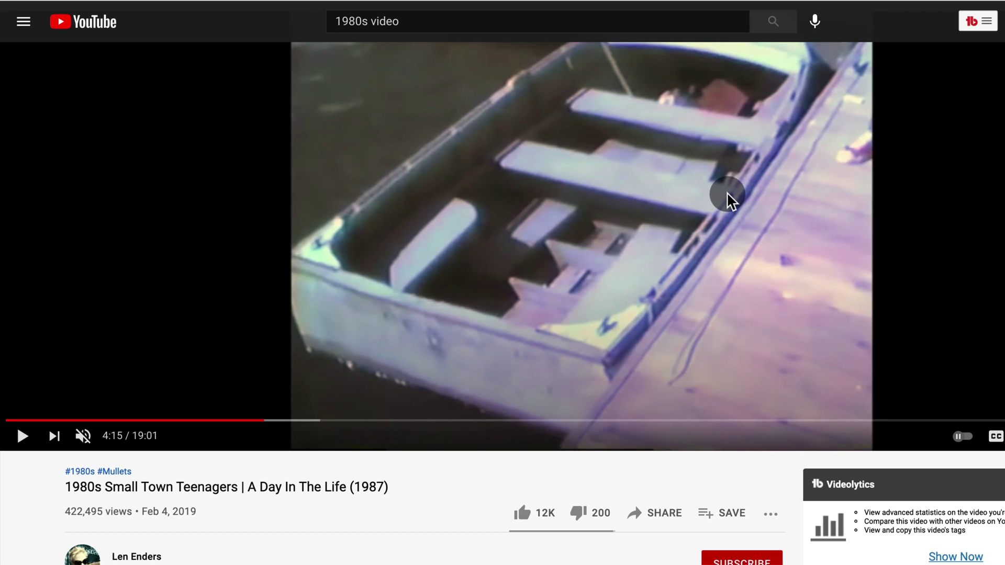
Back in Premiere, make a new sequence from roller blading.mp4.
key("super+Tab")
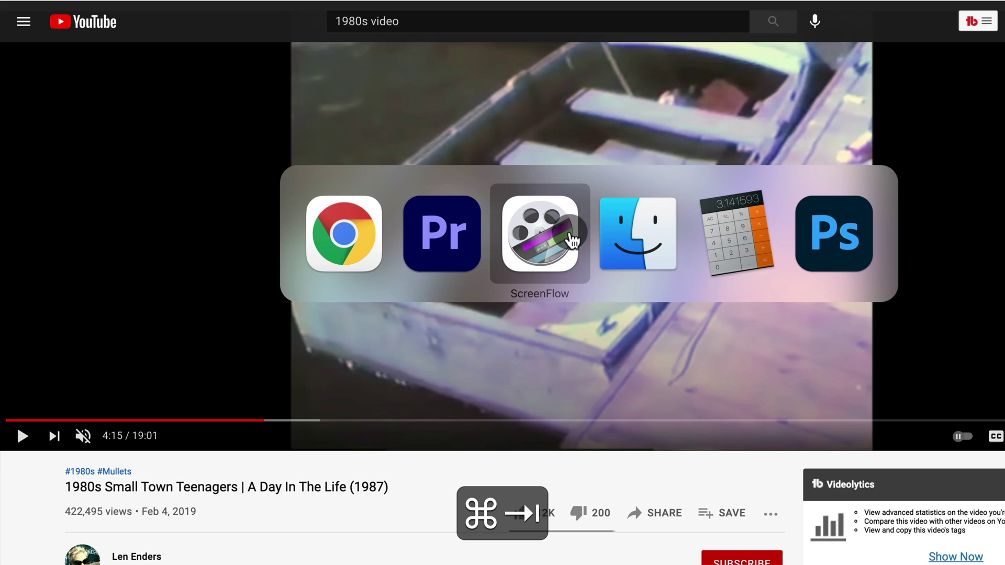
left_click(480, 253)
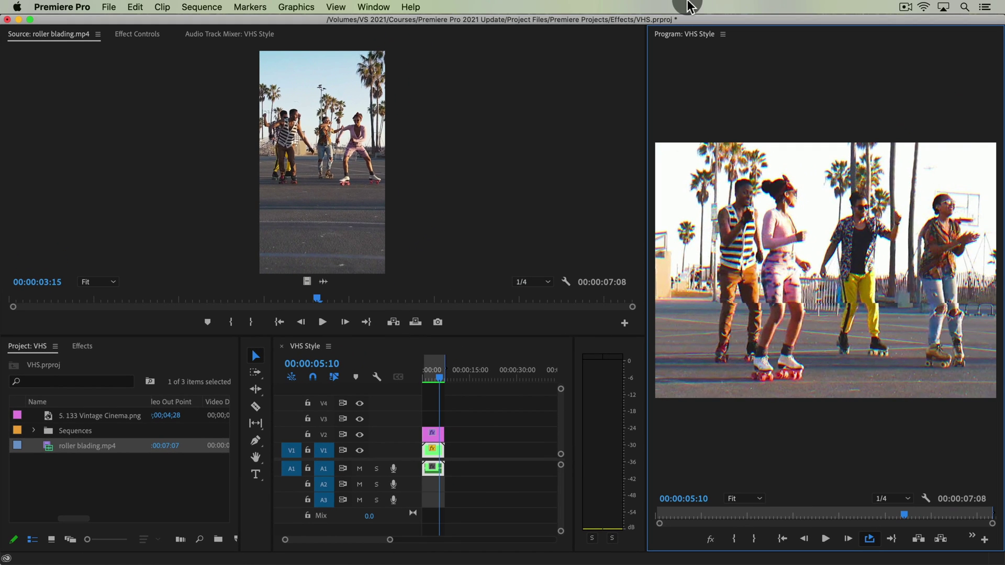
left_click(486, 412)
left_click(79, 487)
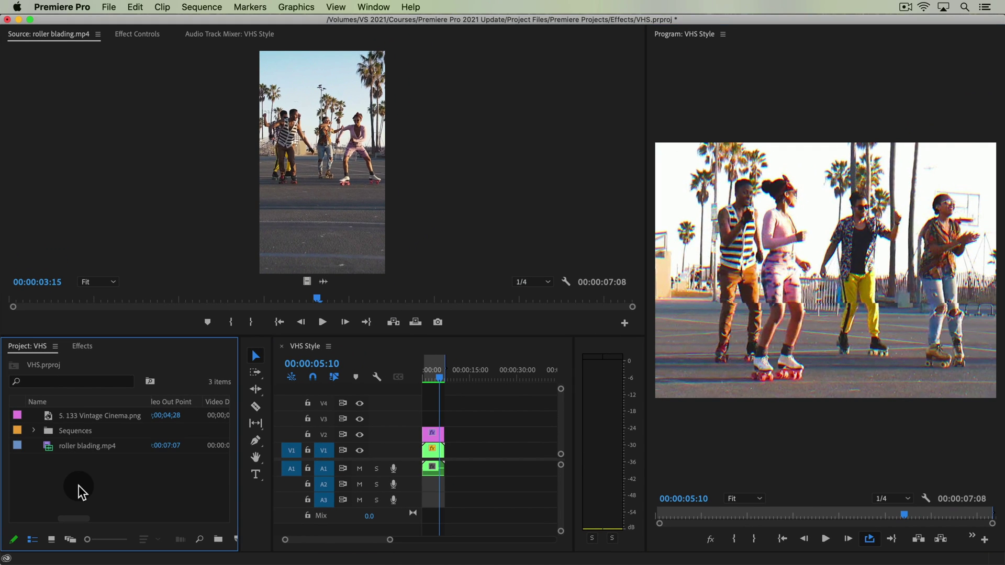
left_click_drag(66, 451, 234, 538)
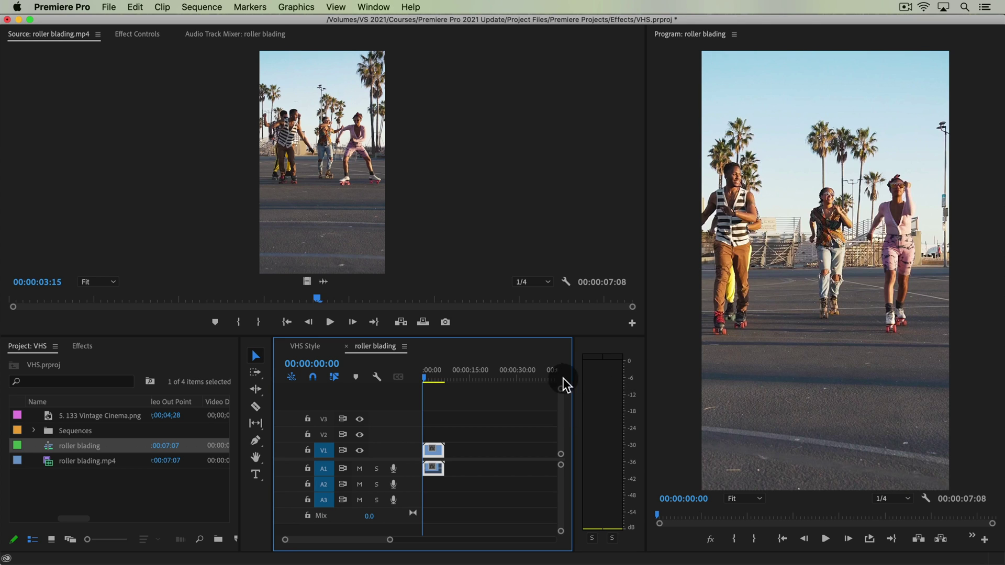
Widen the timeline panel and zoom in on the roller blading clip.
left_click_drag(573, 379, 598, 378)
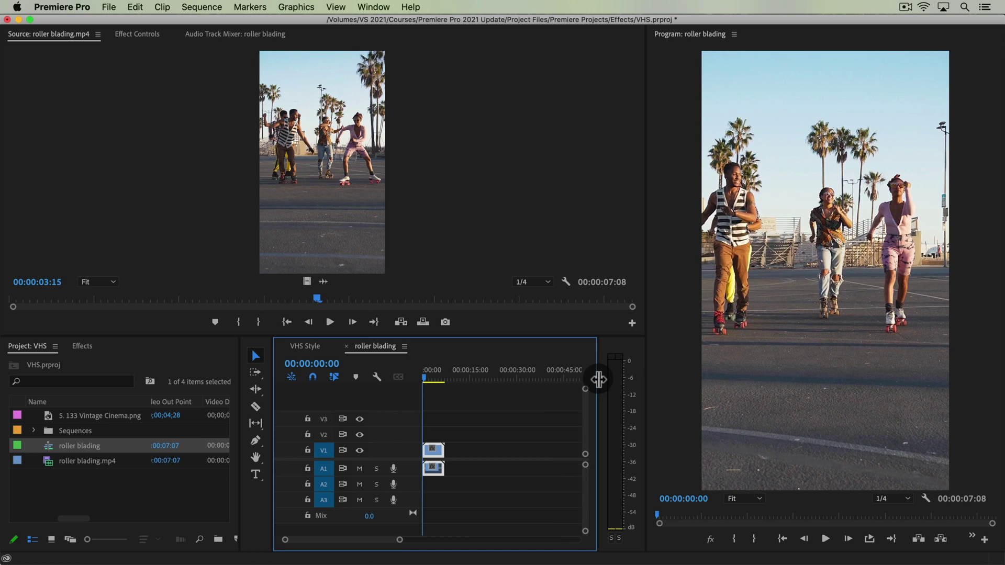
left_click_drag(271, 401, 234, 403)
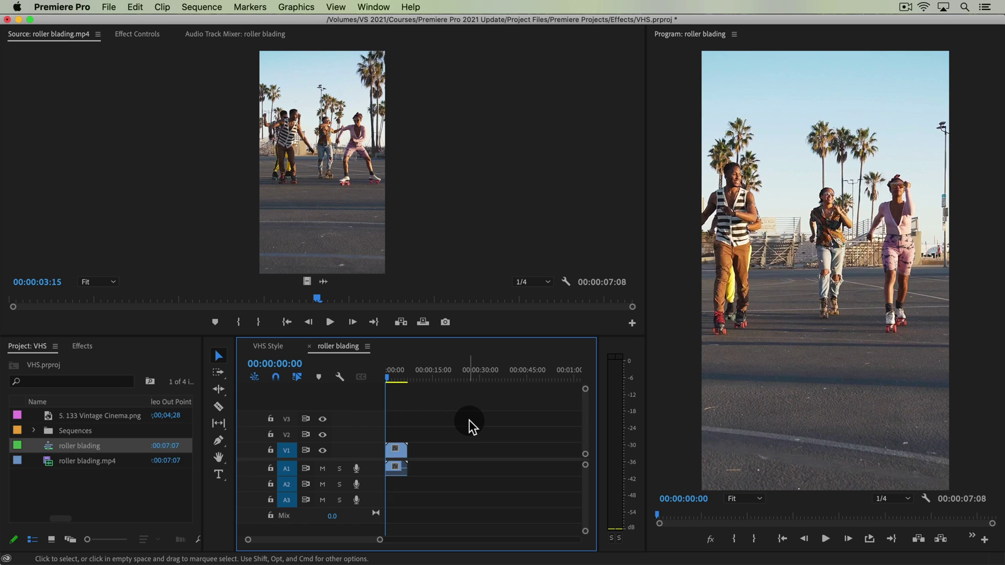
key("=")
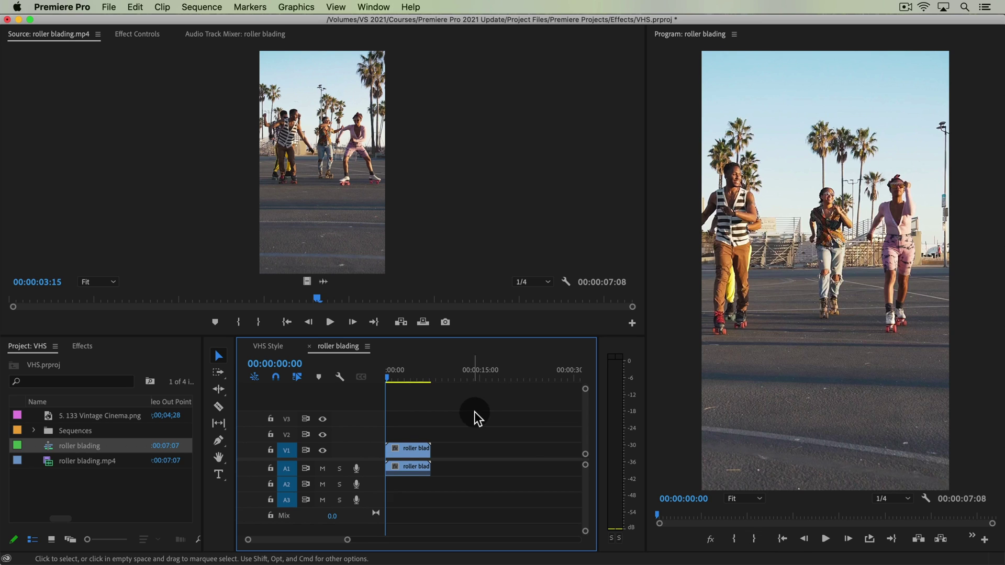
Set the roller blading clip's Opacity blend mode to Linear Dodge (Add).
left_click(404, 459)
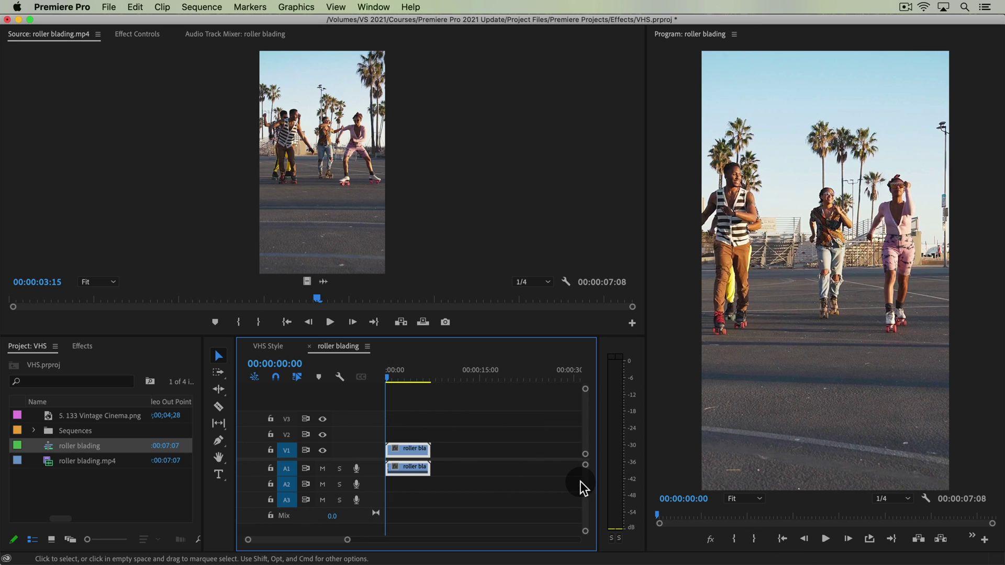
left_click(135, 35)
left_click(490, 167)
scroll(433, 178, "down", 3)
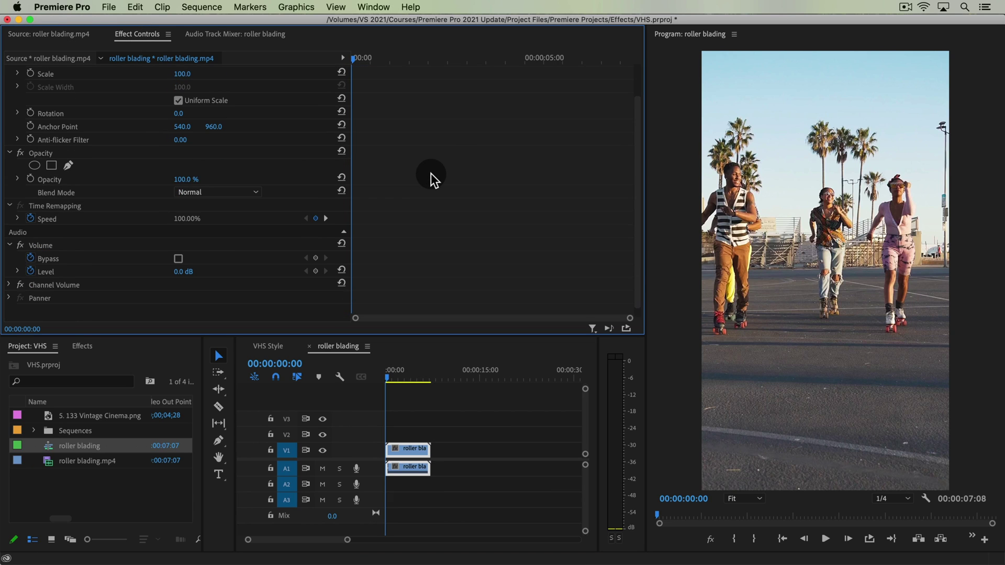
scroll(433, 178, "up", 2)
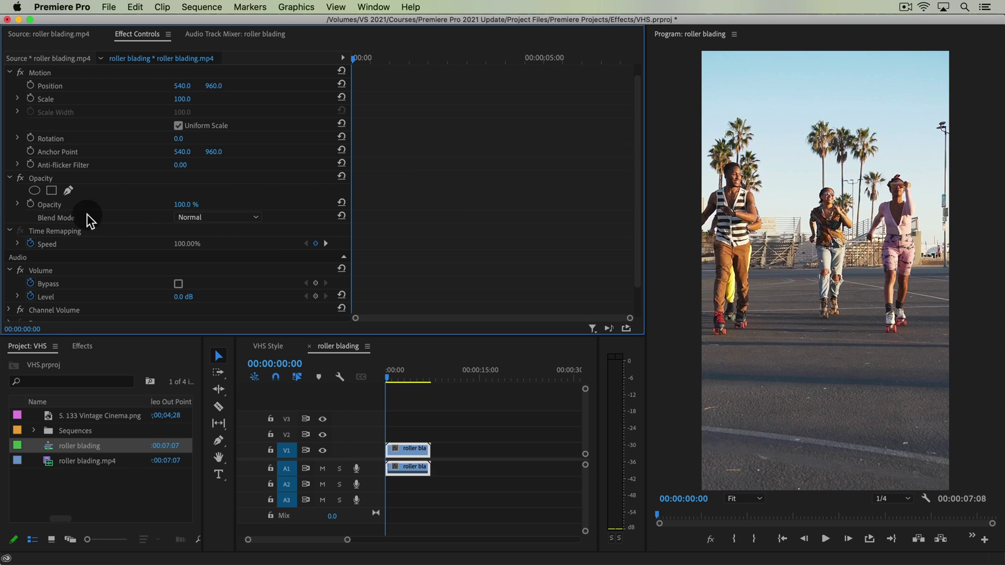
left_click(192, 218)
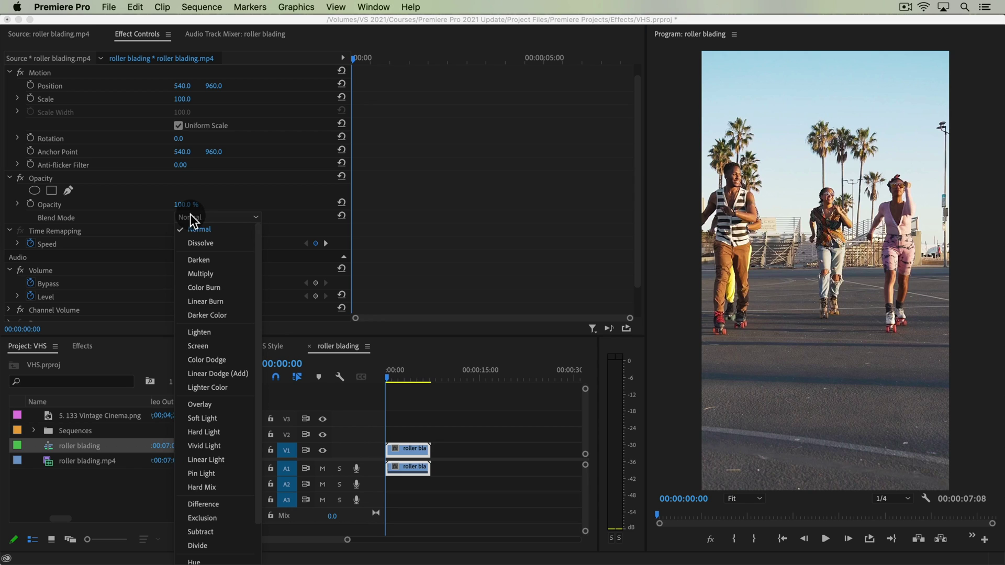
left_click(199, 373)
Select only the video part of the clip on V1, without its audio.
left_click(498, 424)
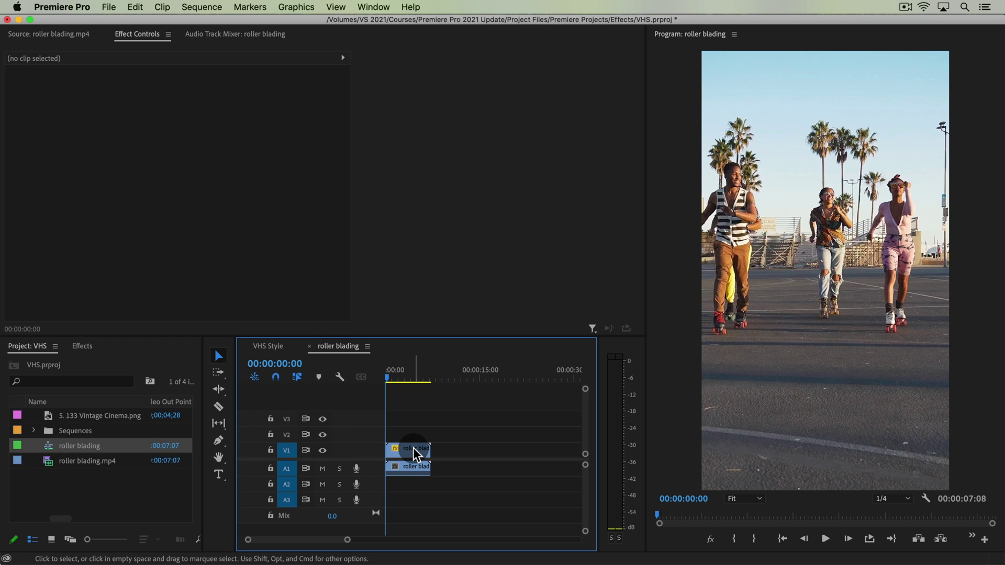
key("alt")
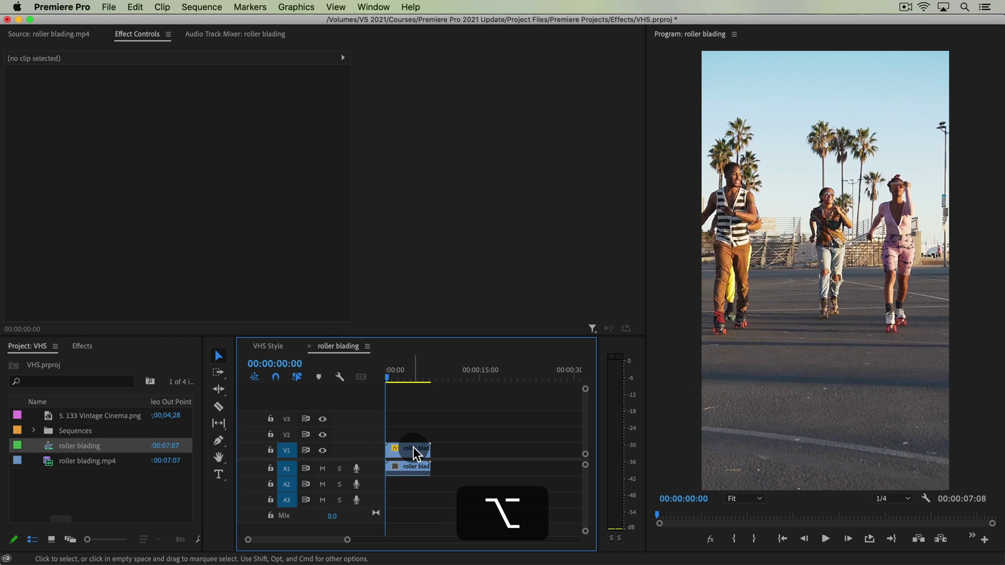
left_click(403, 446)
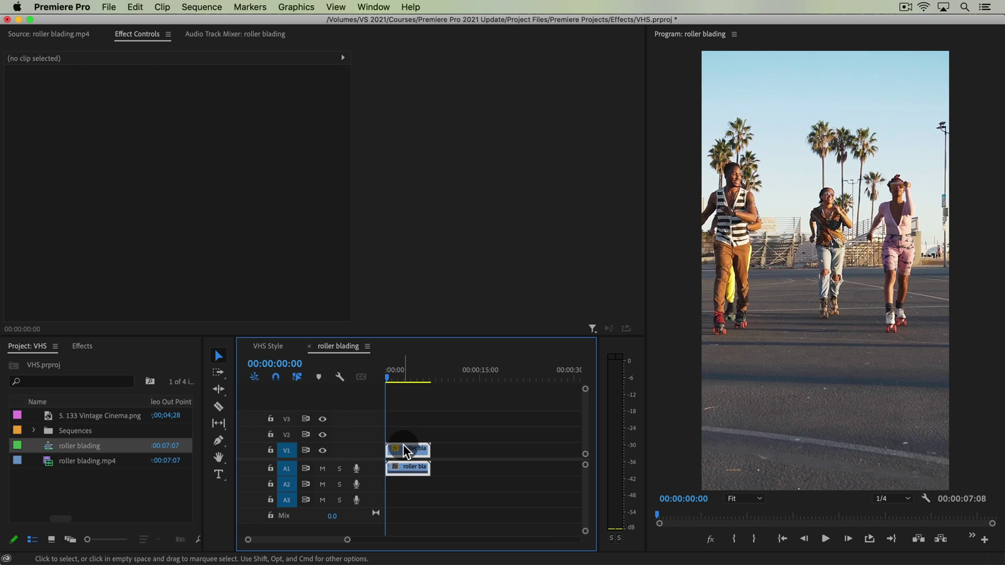
Apply Color Balance (RGB) to the V1 clip and drag Red and Green down to 0.
left_click(86, 347)
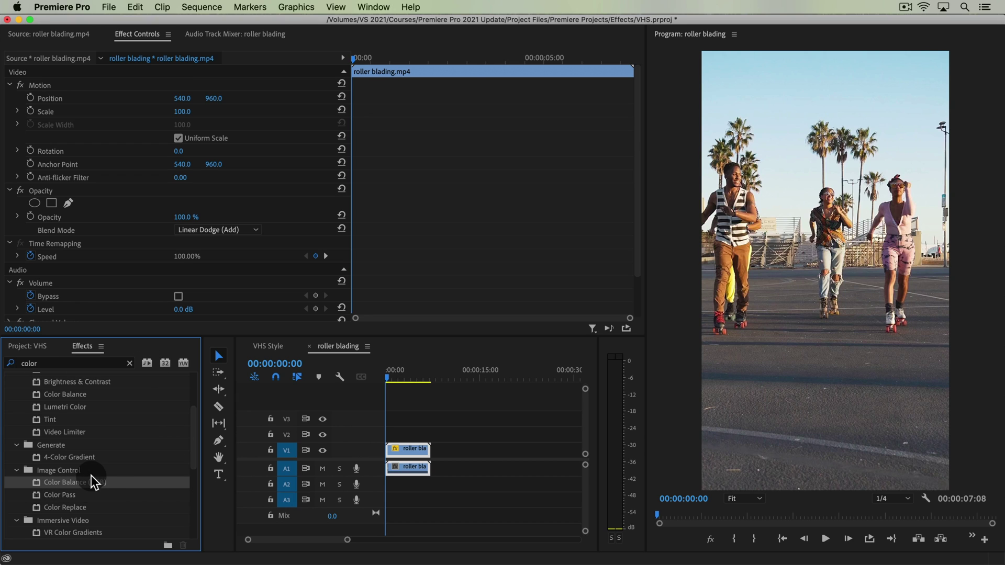
left_click_drag(94, 481, 417, 450)
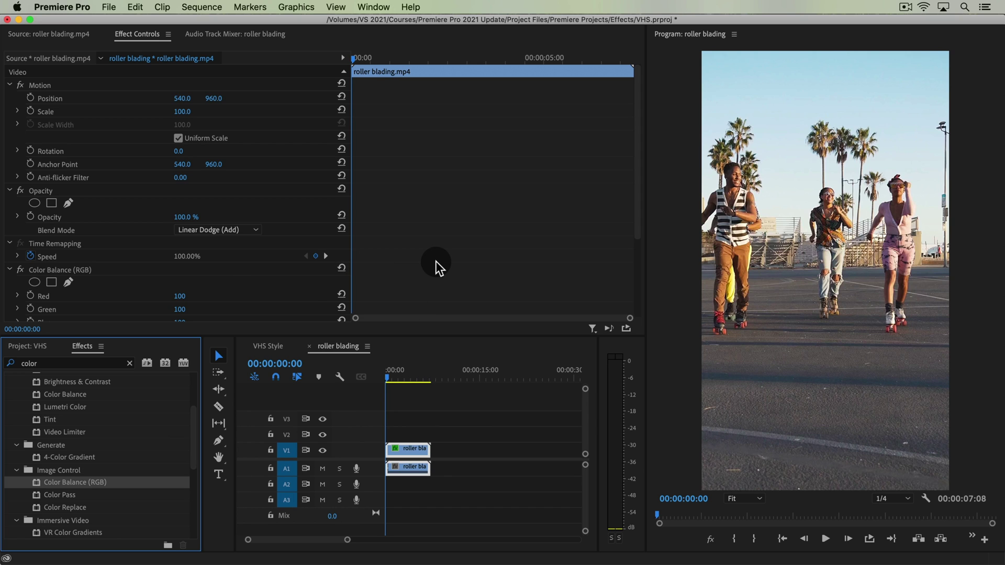
scroll(436, 266, "down", 2)
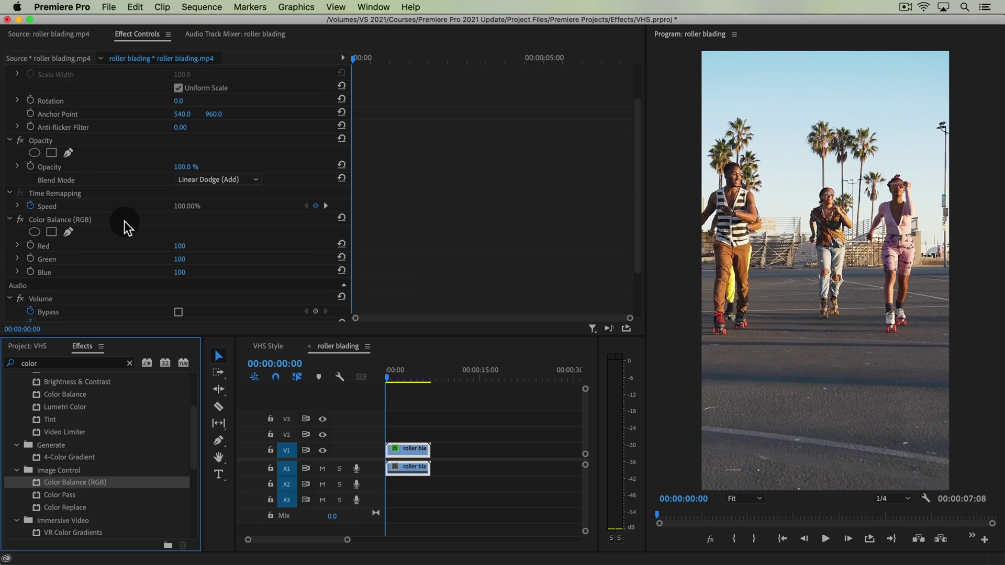
left_click_drag(179, 246, 151, 259)
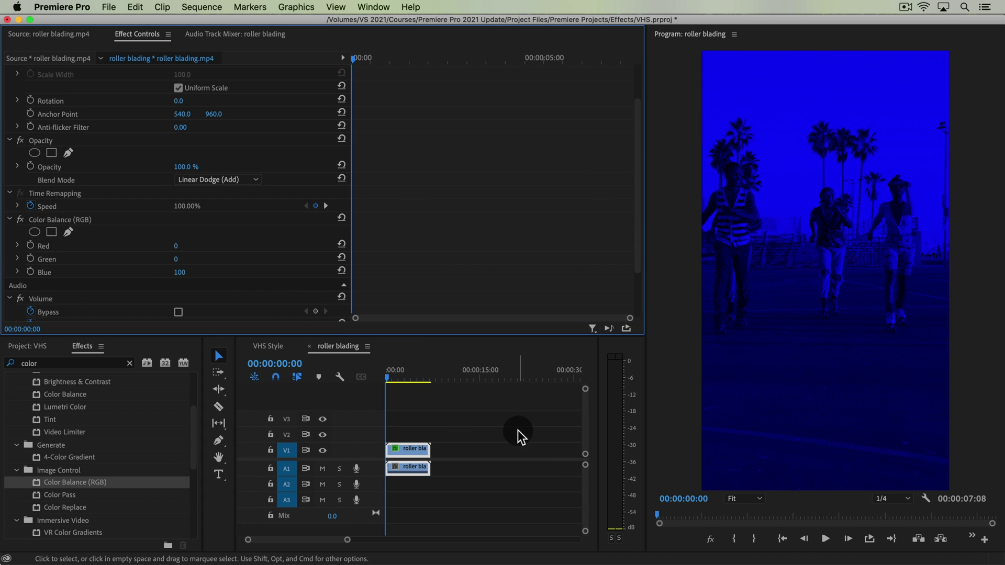
Duplicate the roller blading clip onto the track above and select the copy on V2.
left_click(505, 439)
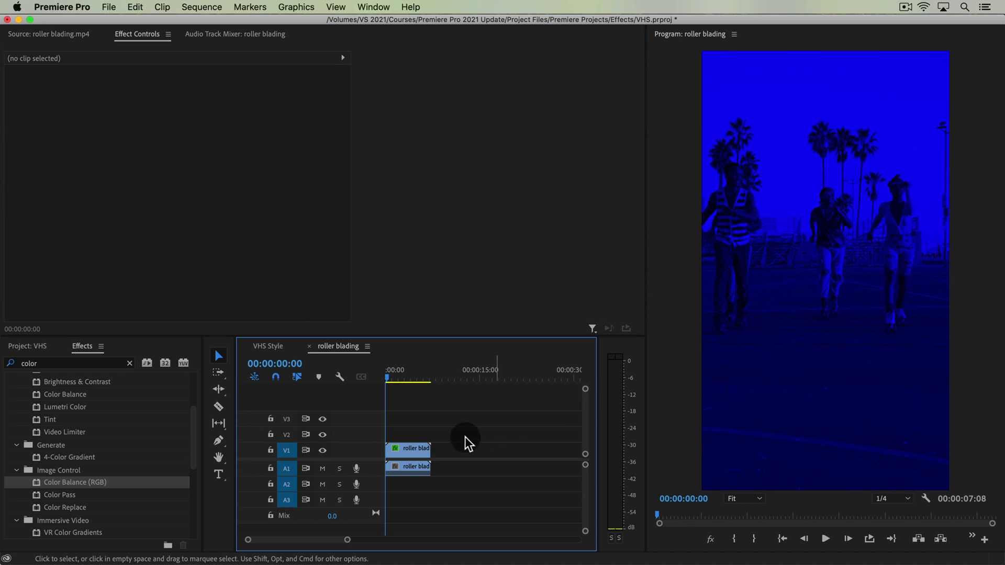
left_click(406, 445)
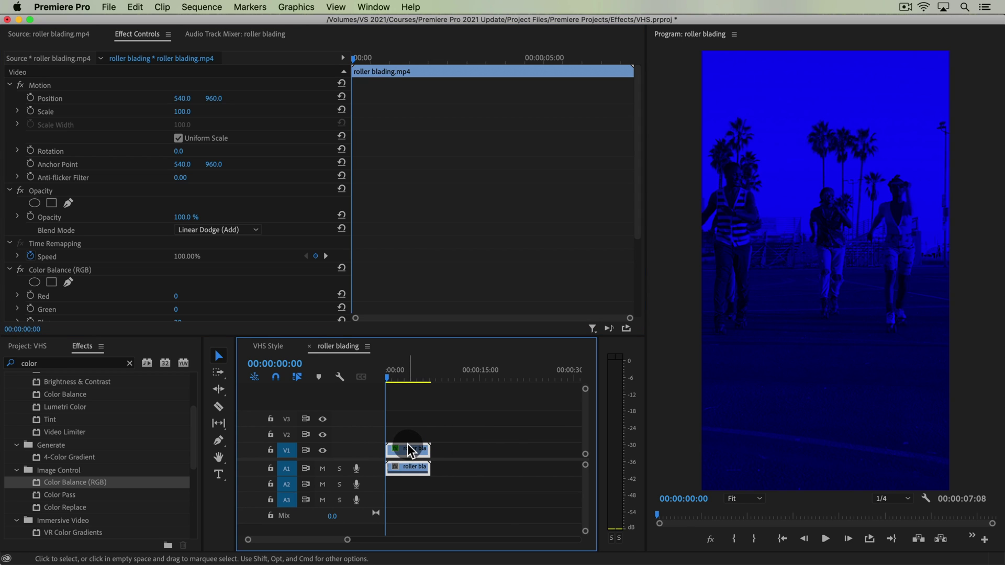
left_click_drag(408, 445, 409, 416)
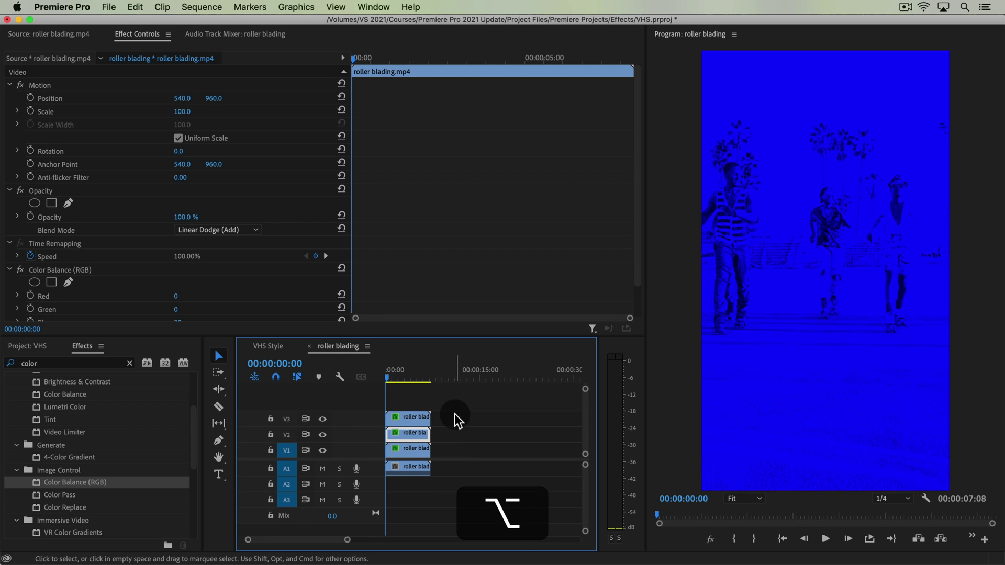
left_click(407, 432)
left_click(406, 434)
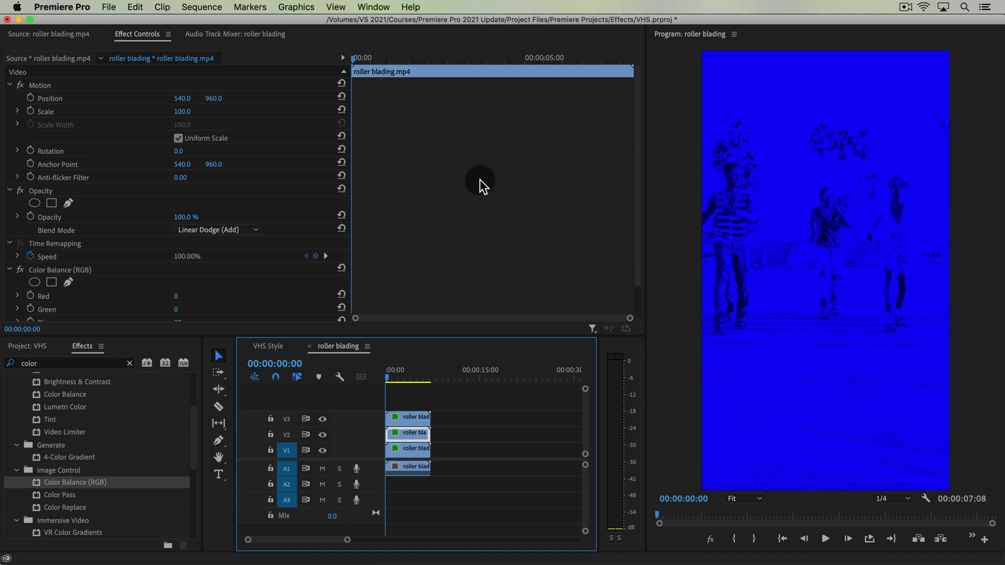
Step forward two frames and compare the top and middle copies' Color Balance settings.
scroll(481, 184, "down", 1)
scroll(480, 183, "down", 2)
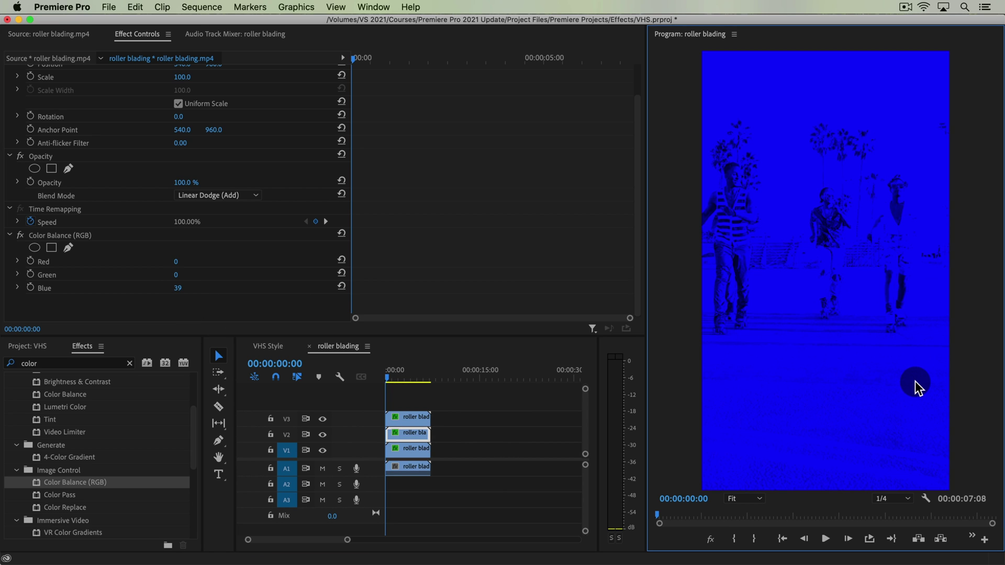
key("Right")
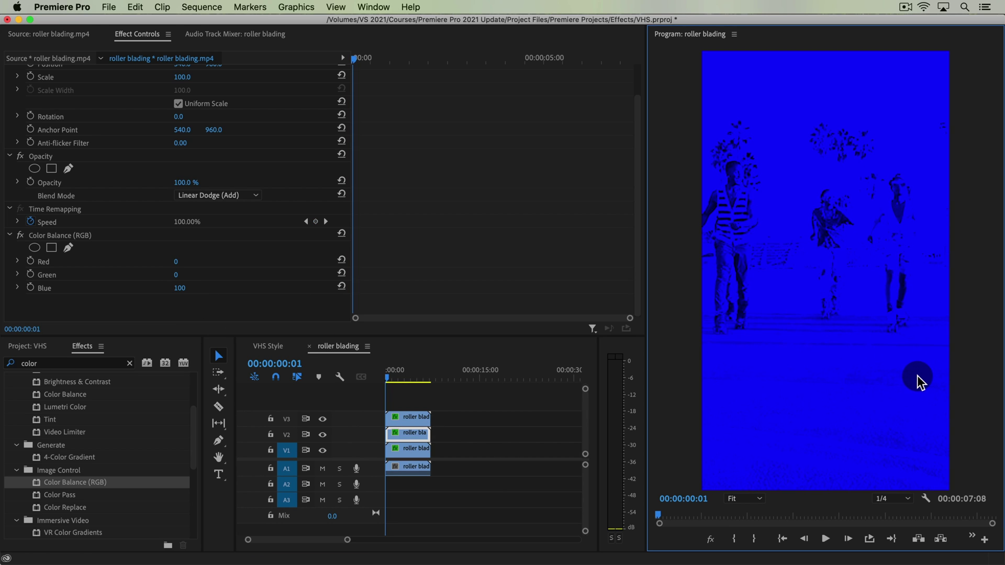
key("Right")
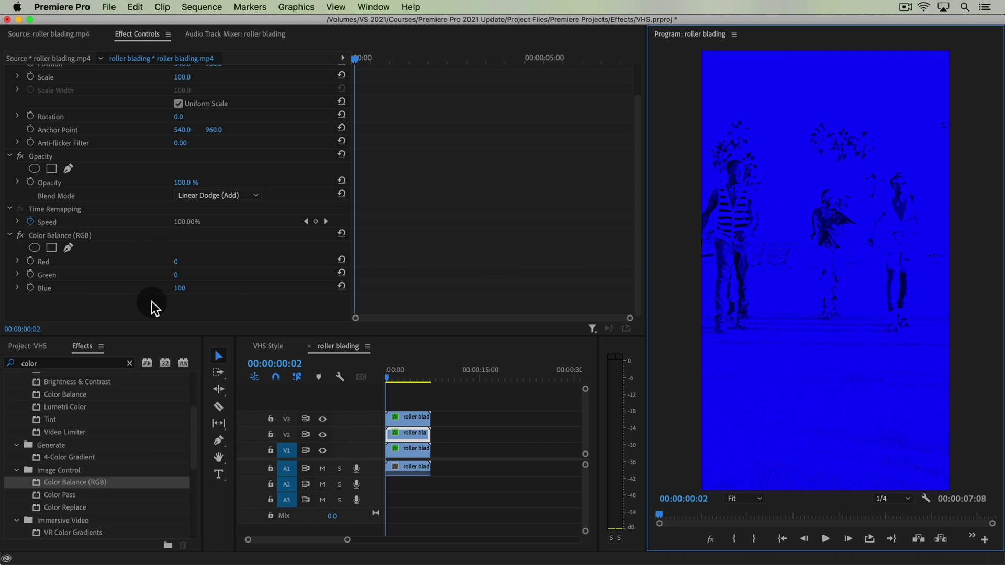
left_click(410, 417)
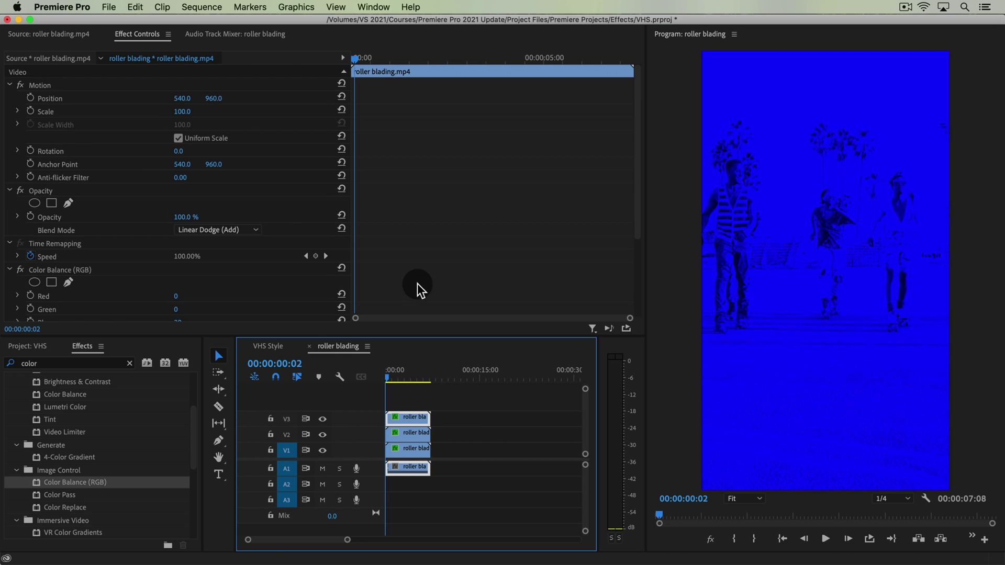
scroll(421, 282, "down", 3)
left_click(414, 434)
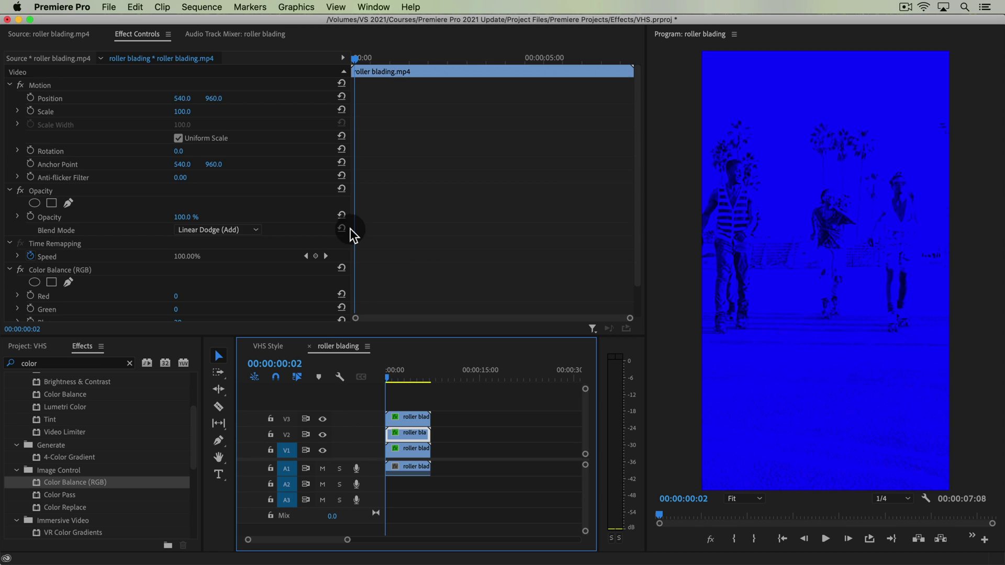
scroll(431, 253, "down", 1)
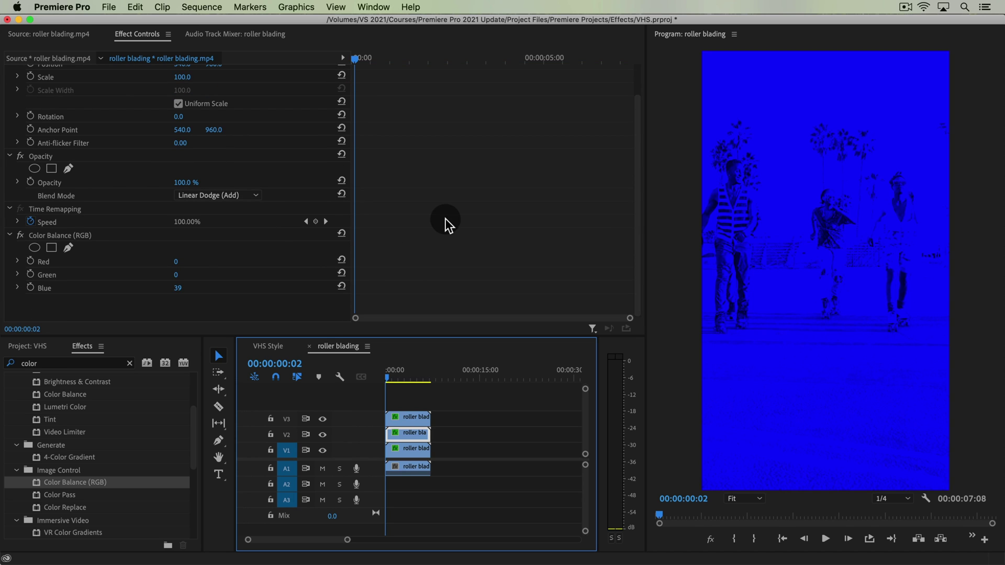
Set the middle copy's Color Balance Blue to 0 and Green to 100.
left_click_drag(176, 288, 152, 288)
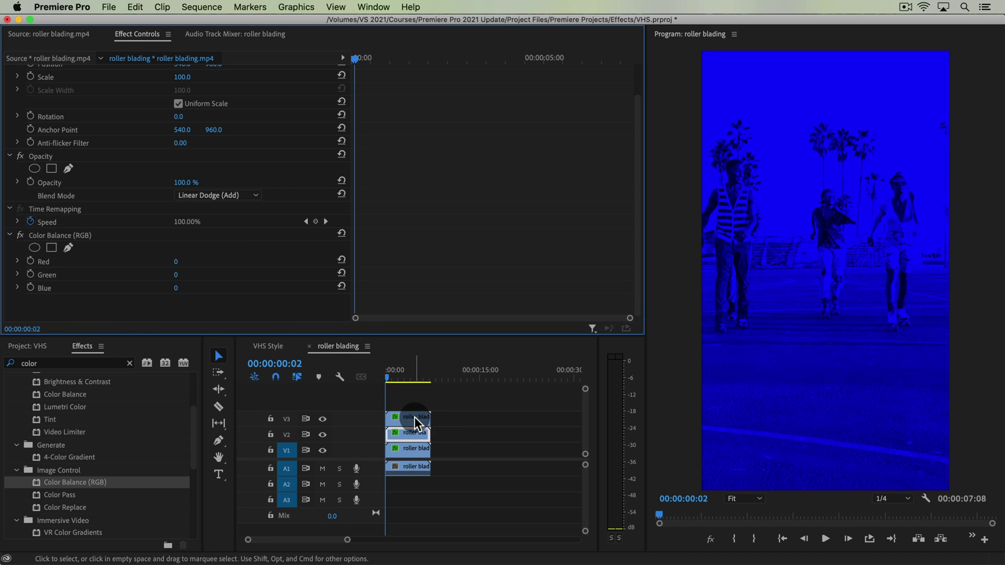
left_click_drag(181, 275, 238, 275)
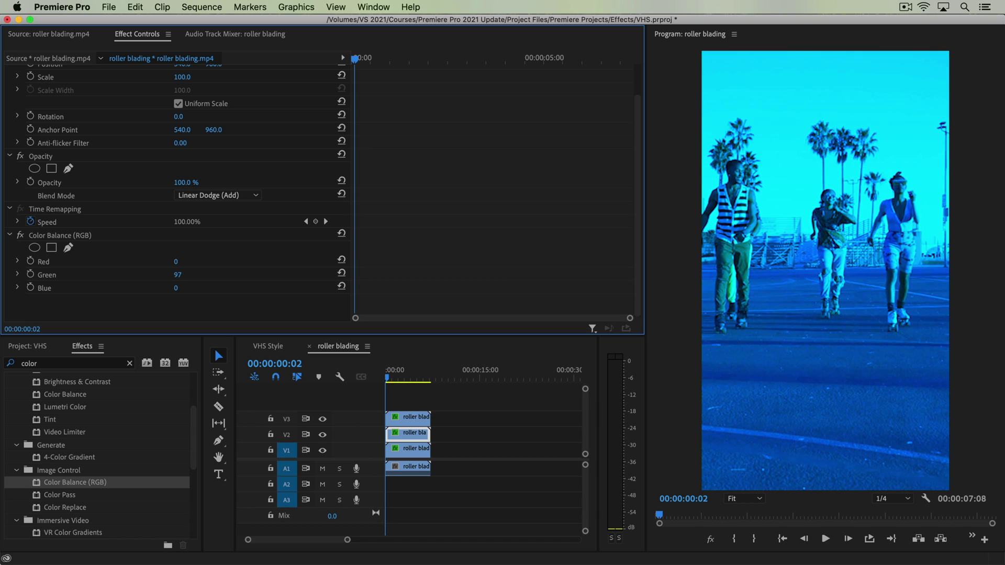
left_click(179, 275)
type("100")
key("Tab")
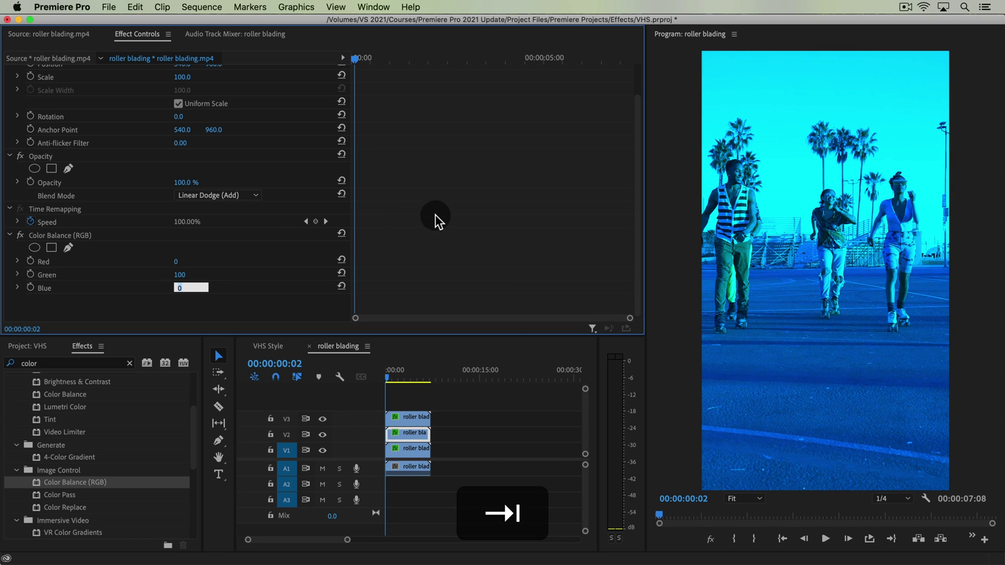
Set the top copy's Color Balance to Blue 0, Red 100, Green 0.
left_click(413, 426)
left_click(409, 418)
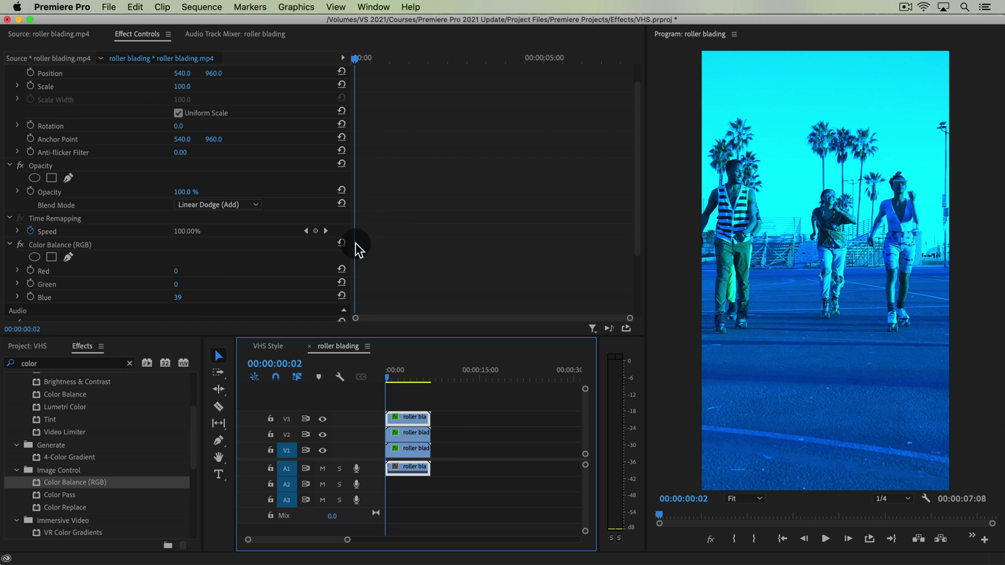
left_click(176, 299)
type("0")
key("Tab")
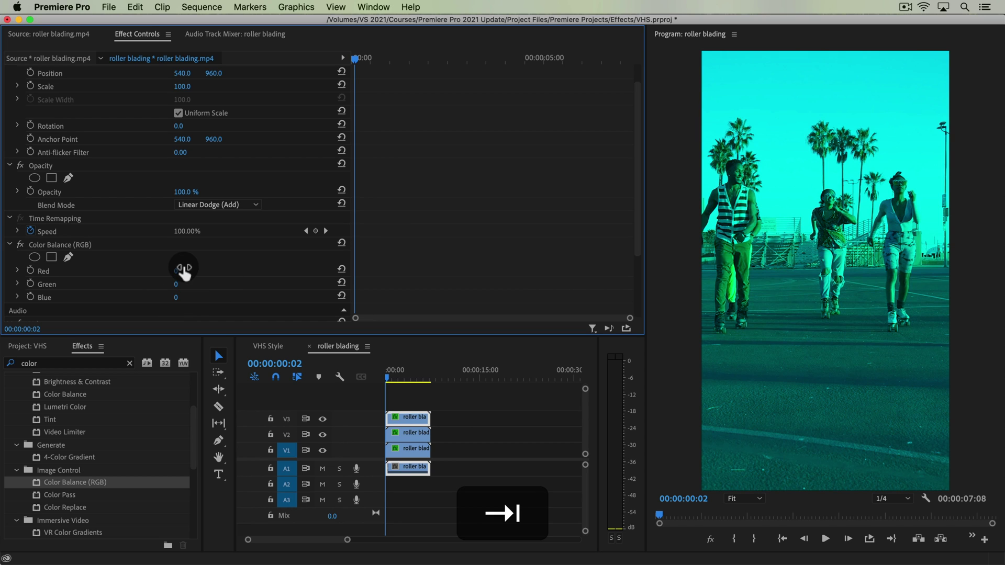
left_click(192, 269)
type("100")
key("Tab")
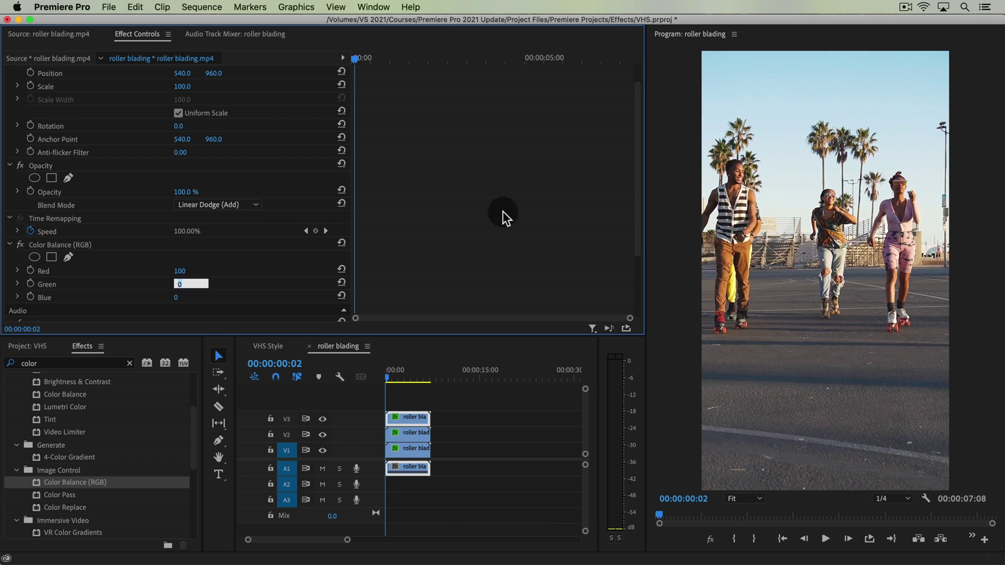
left_click(500, 260)
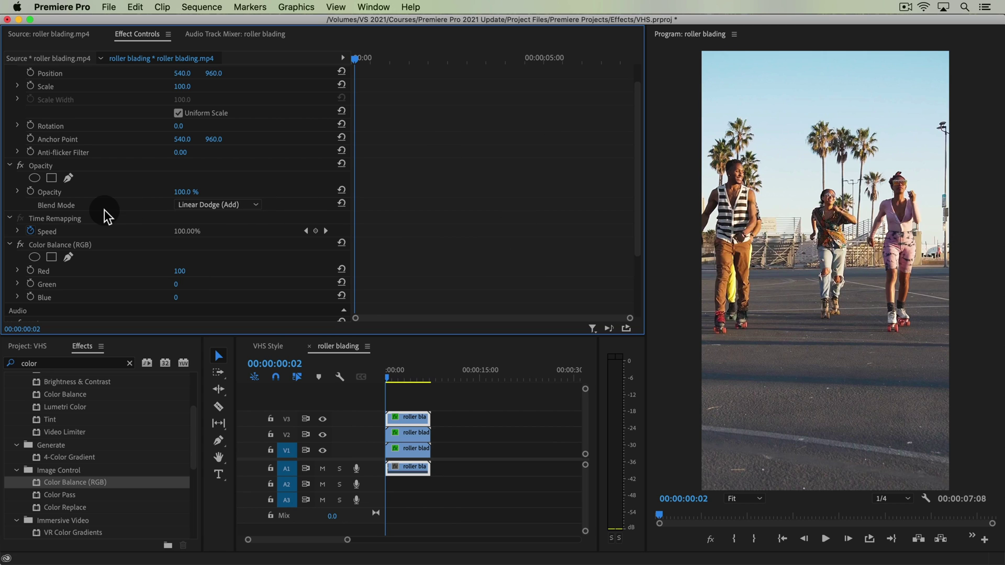
Recheck the bottom and top copies, then scrub the playhead to preview the natural colour.
left_click(412, 448)
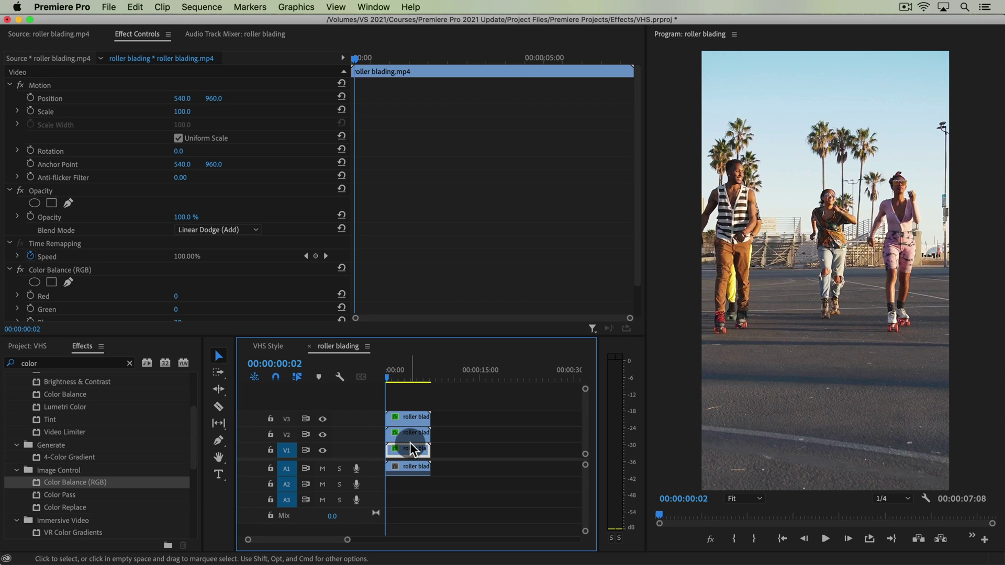
left_click(409, 419)
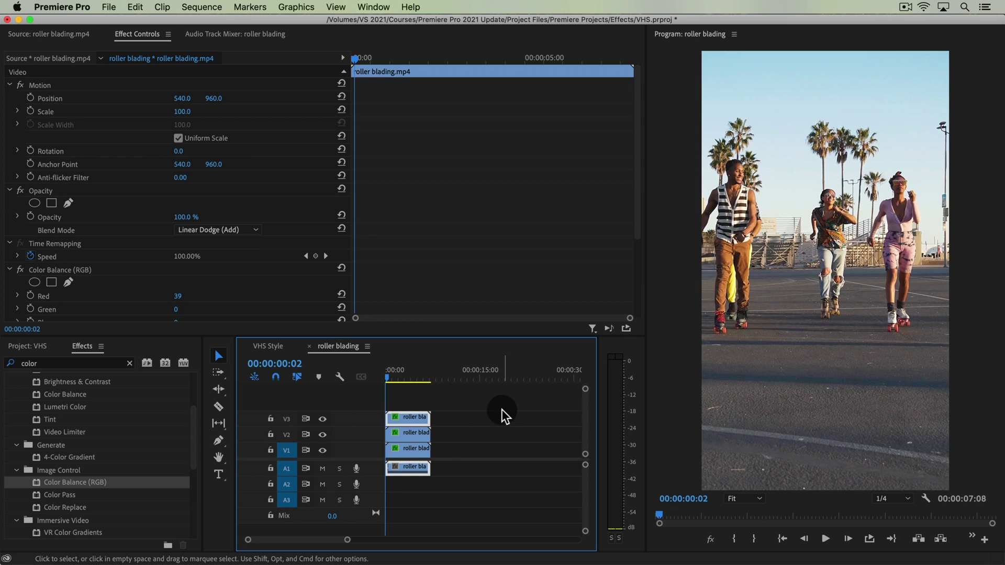
scroll(480, 242, "down", 1)
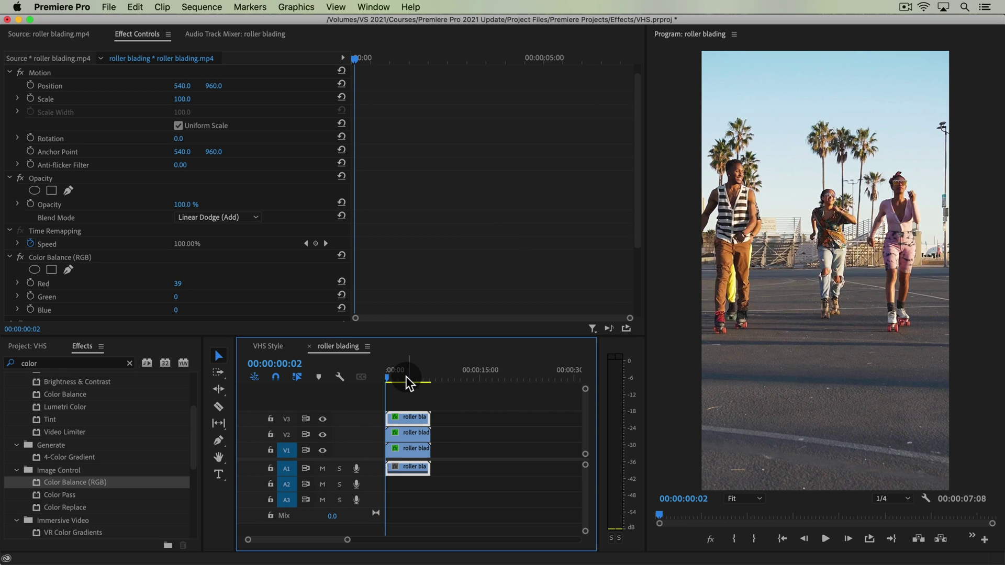
left_click_drag(409, 383, 385, 386)
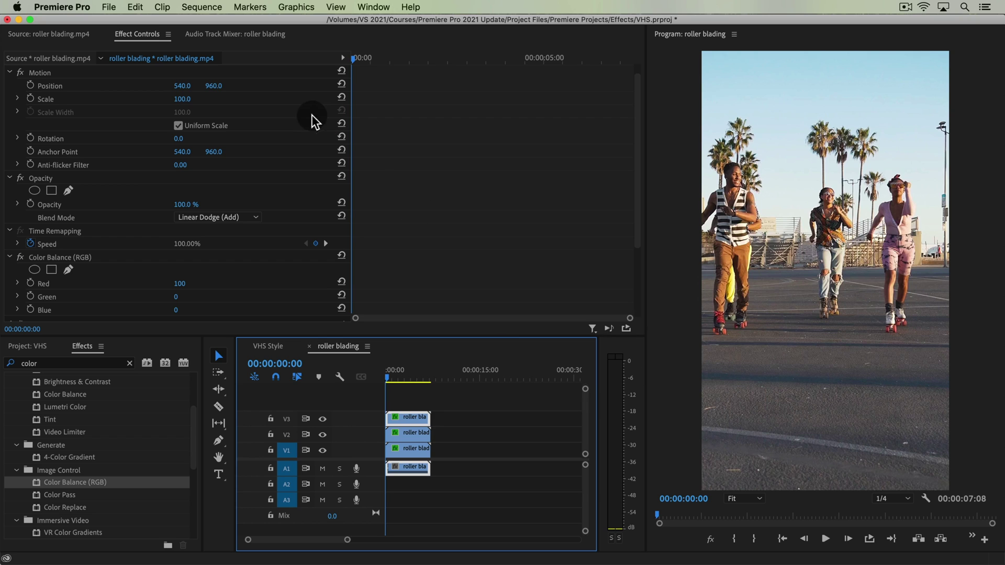
Set the top roller blading copy's Position Y to 963.
left_click(515, 426)
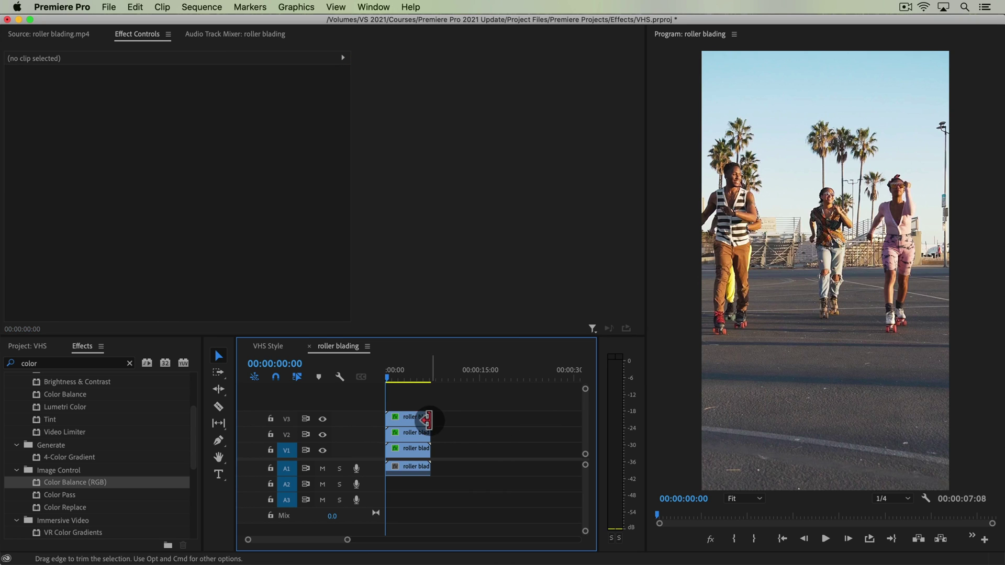
left_click(425, 418)
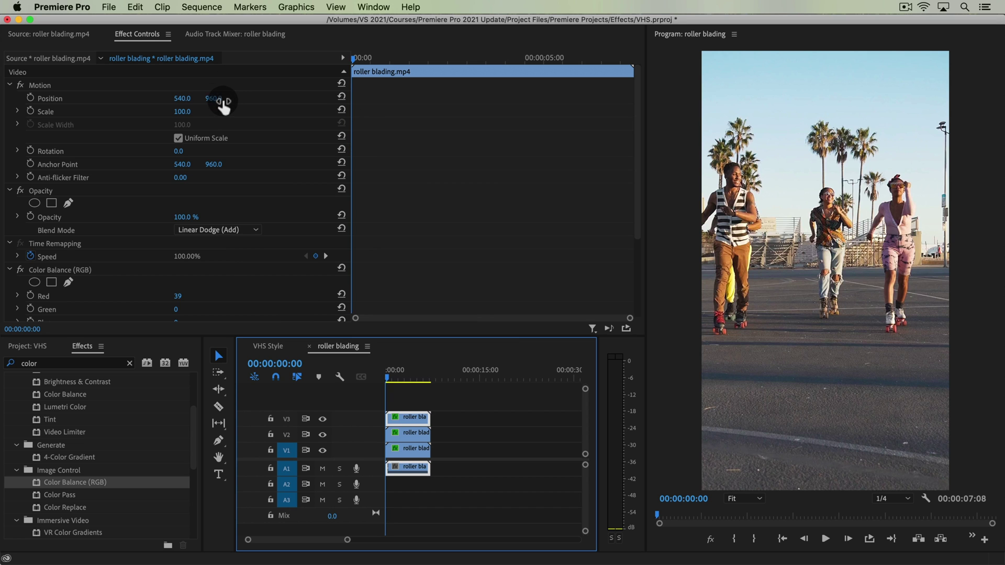
left_click_drag(219, 100, 217, 100)
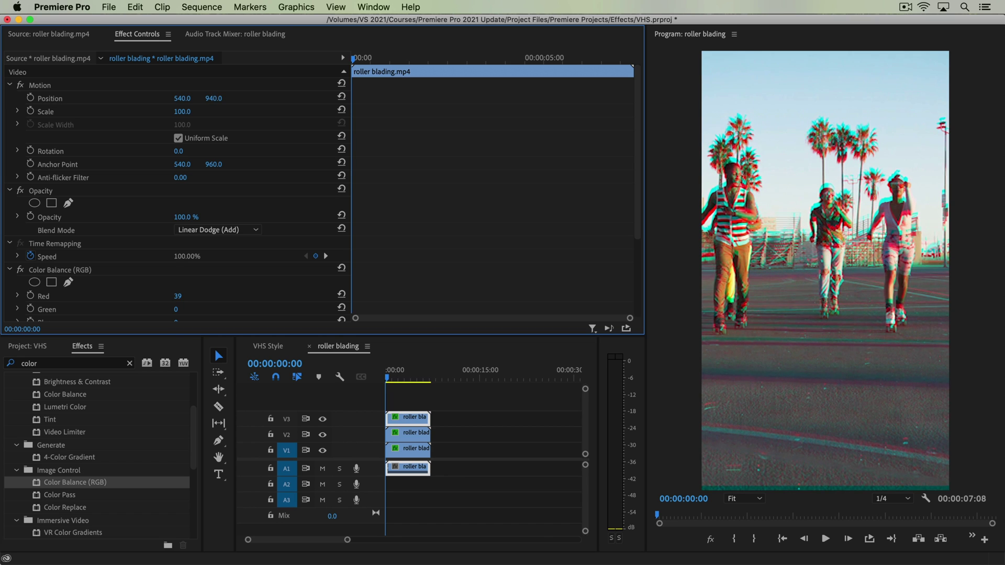
key("super+z")
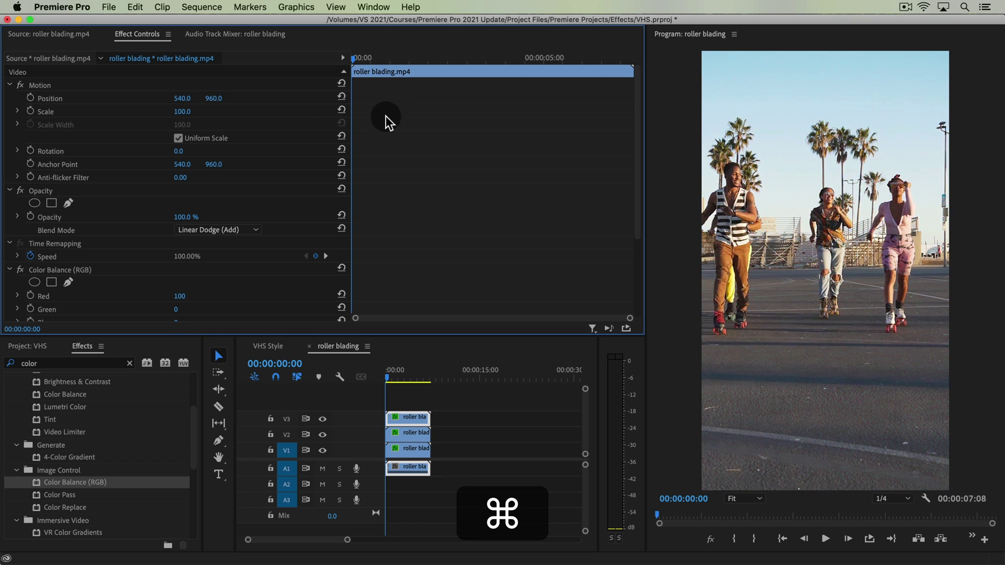
left_click(219, 99)
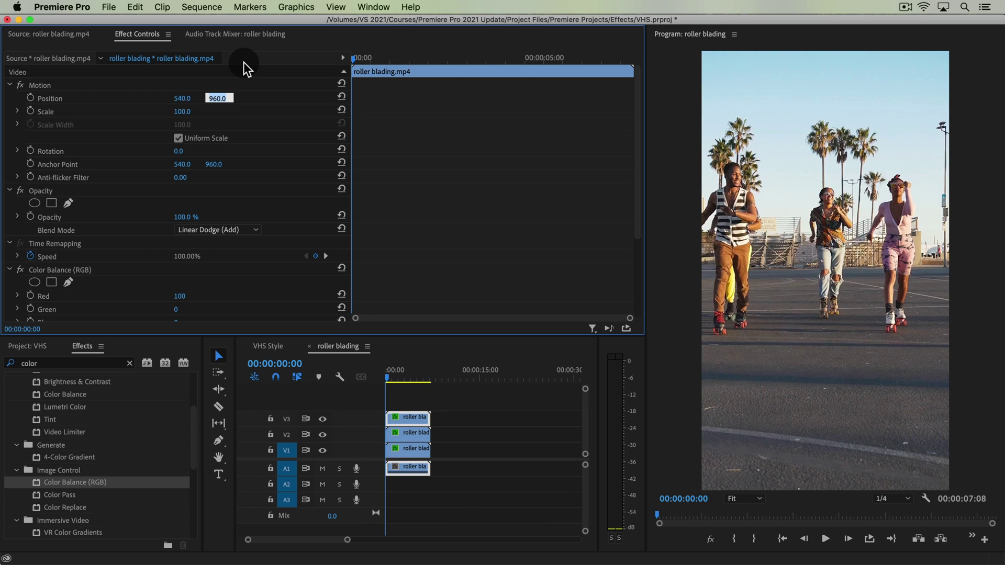
type("96")
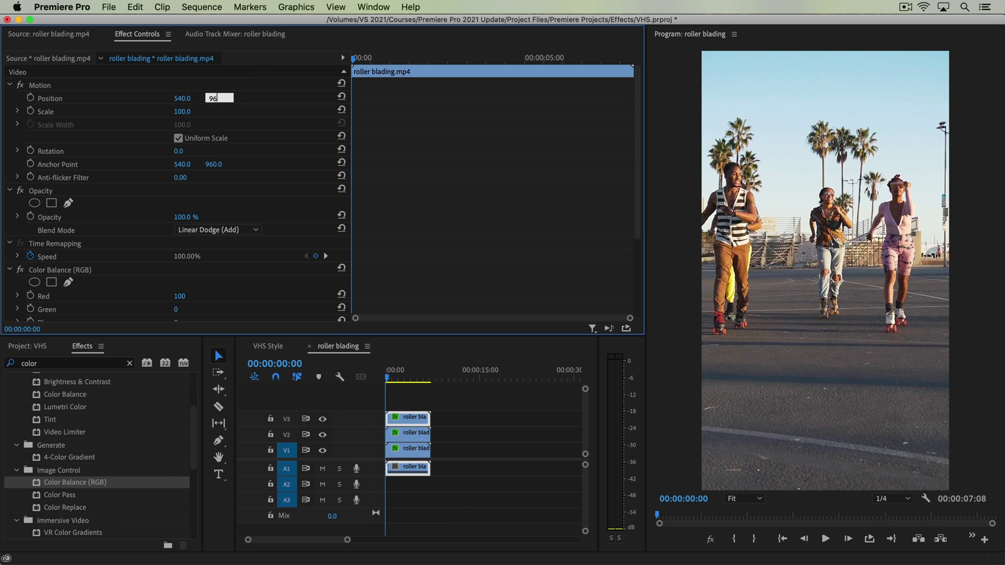
type("3")
key("Return")
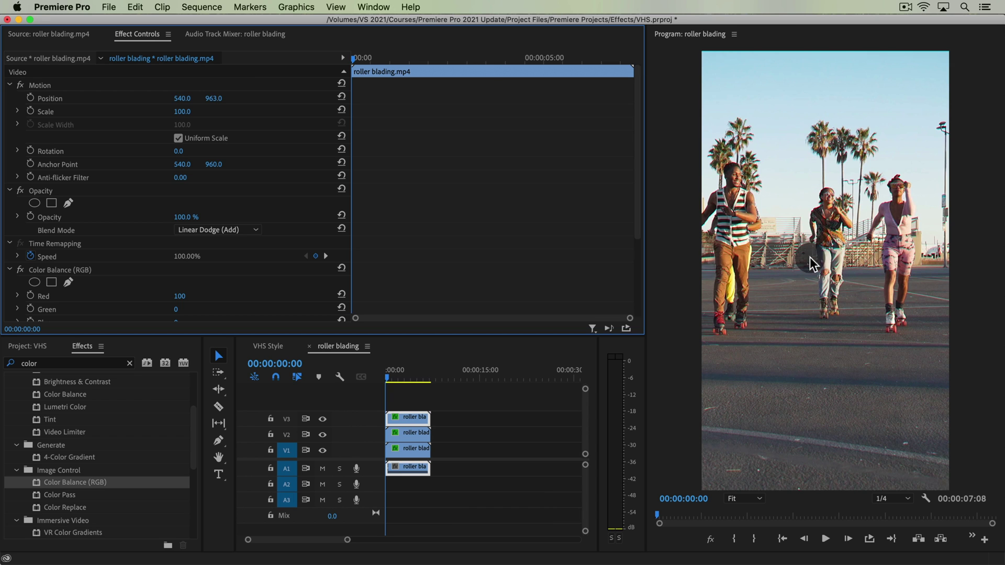
Zoom the preview to 150% and set the middle copy's Position Y to 957.
left_click(747, 499)
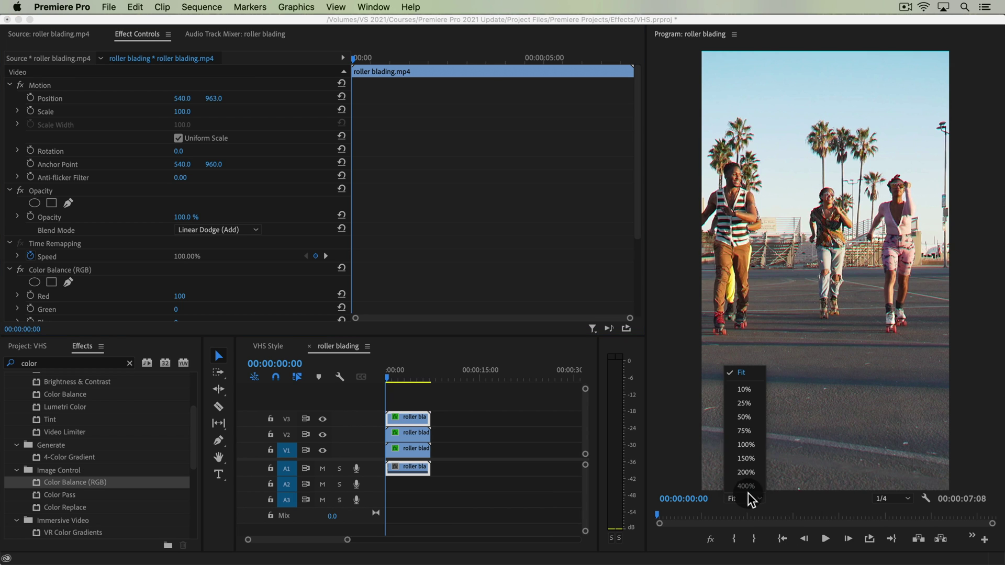
left_click(751, 459)
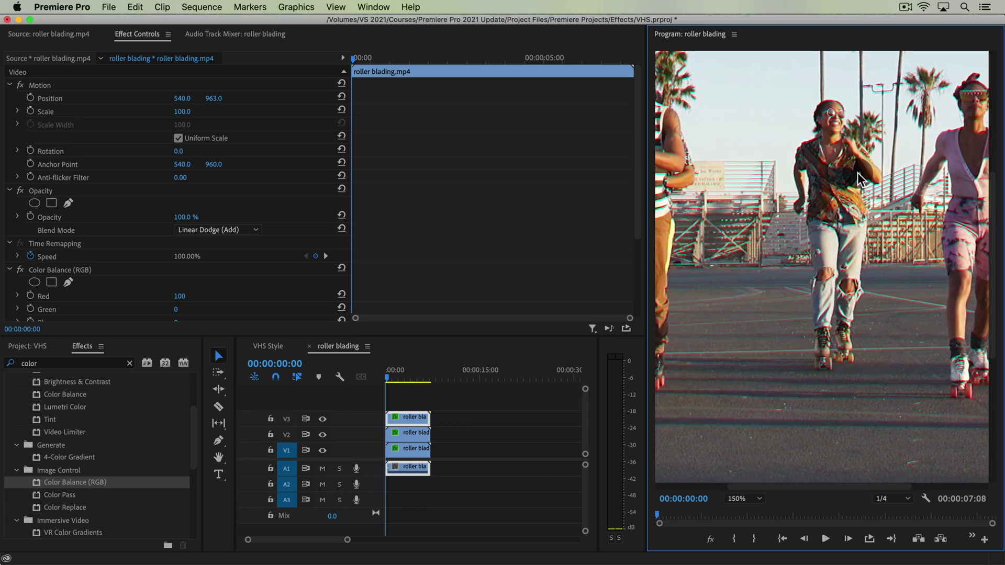
left_click(418, 437)
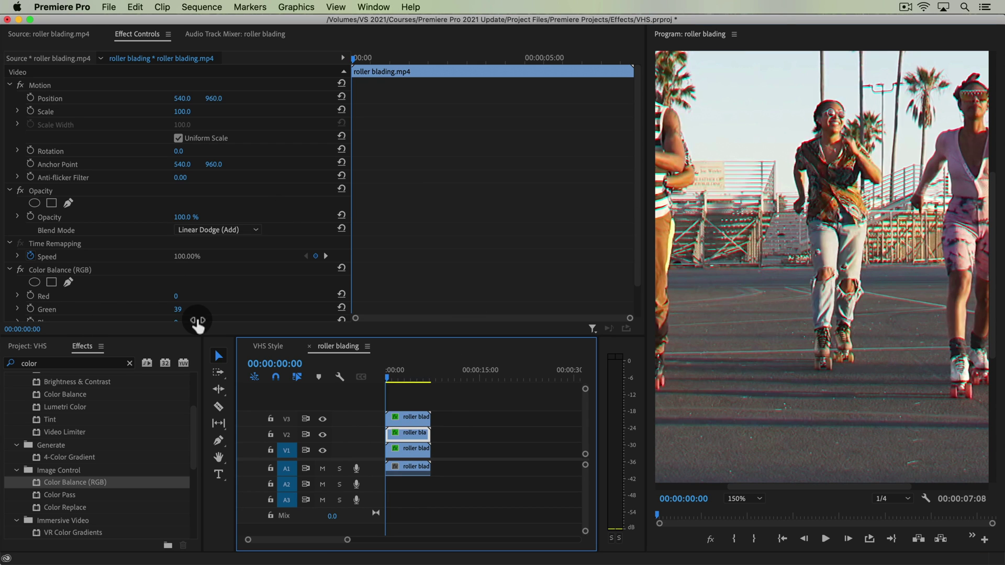
left_click(218, 98)
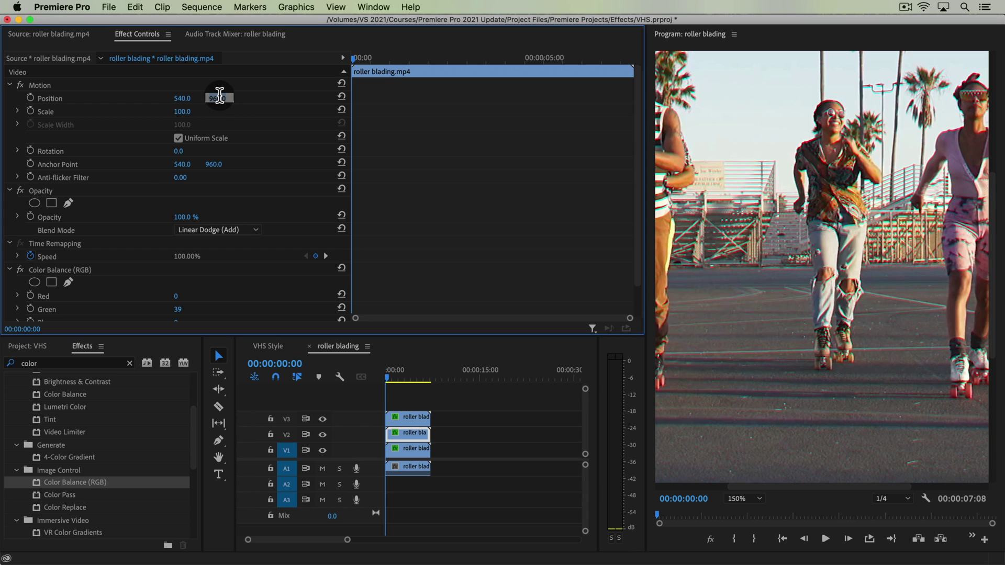
type("957")
key("Return")
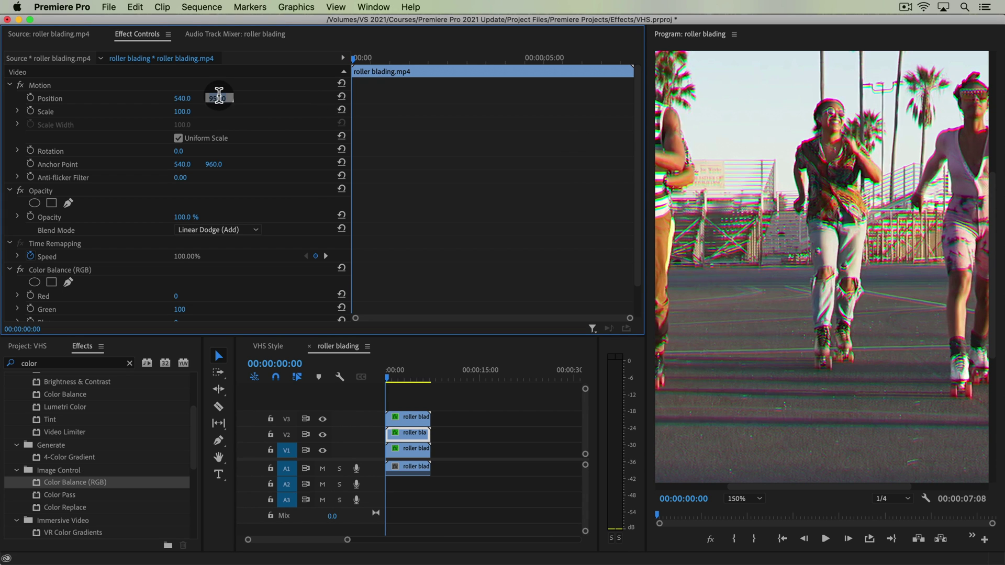
key("Return")
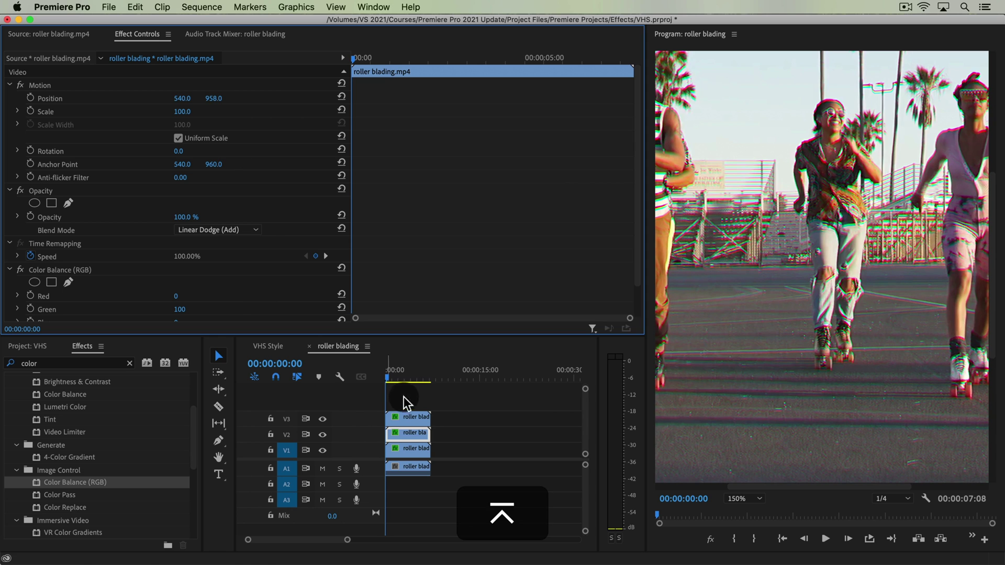
Change the top copy's Position Y to 962, fit the frame in the preview, and play back.
left_click(411, 417)
left_click(214, 98)
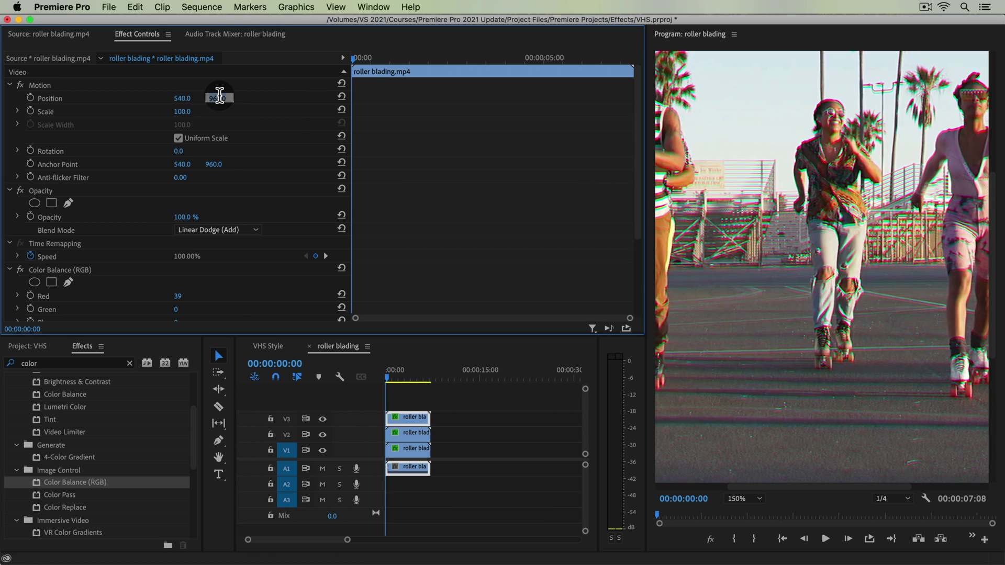
type("962")
key("Return")
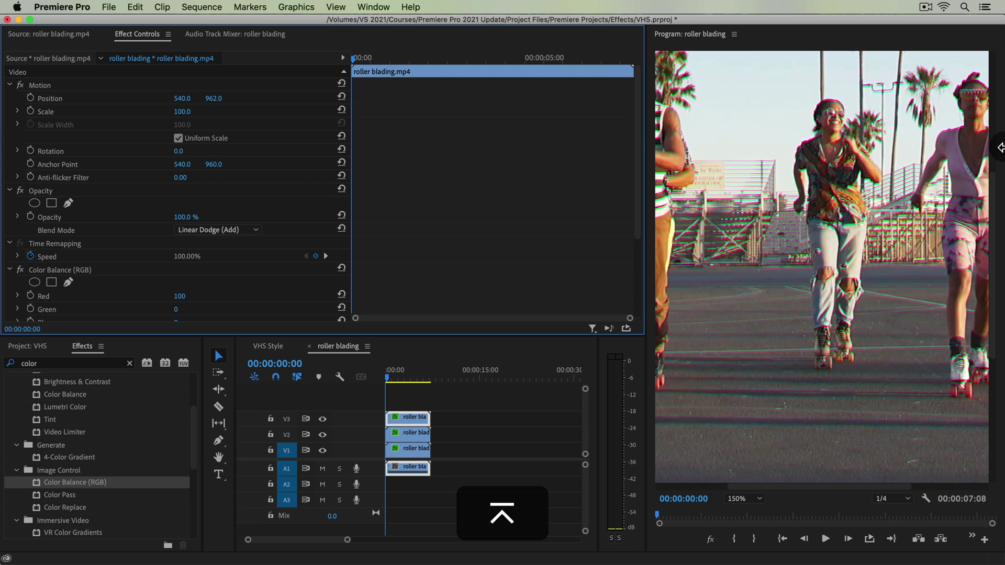
left_click(745, 500)
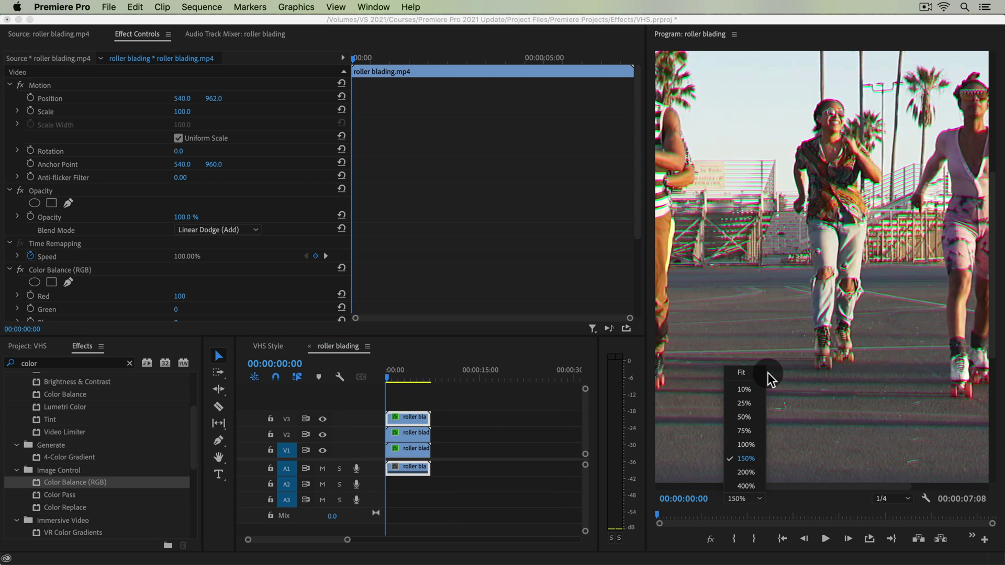
left_click(741, 372)
key("space")
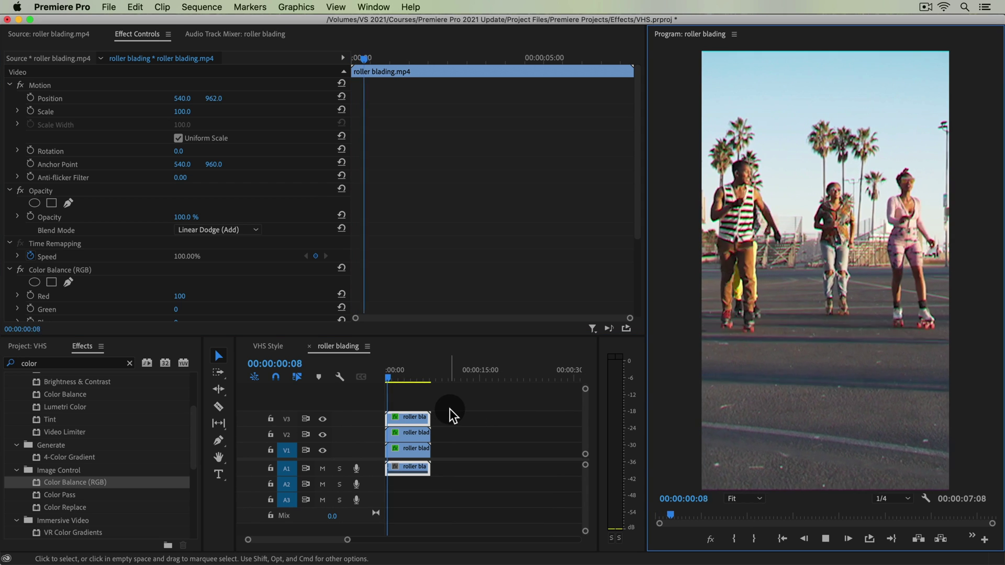
Create a 1080×1920 adjustment layer and drop it on a new V4 track above the copies.
left_click(451, 414)
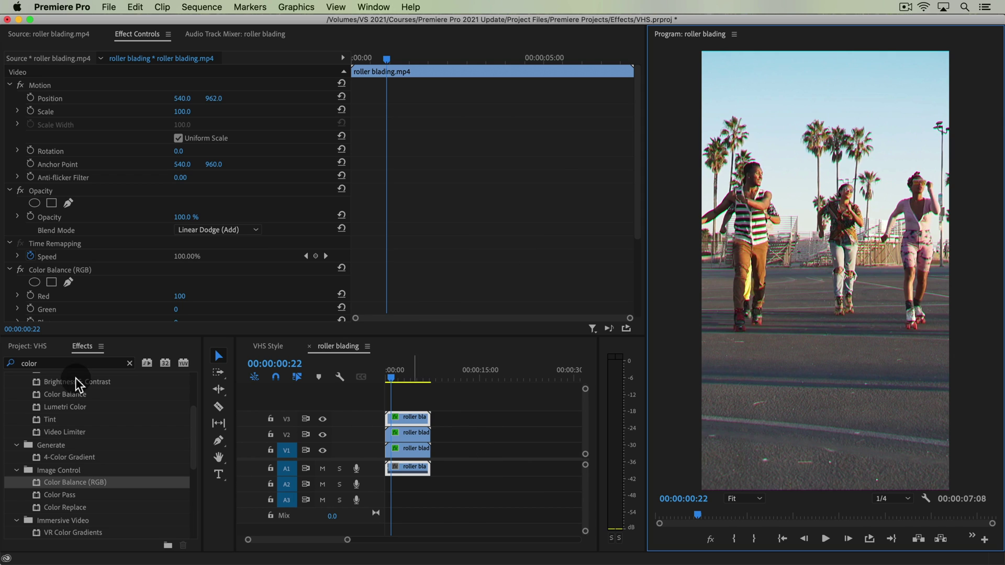
left_click(11, 347)
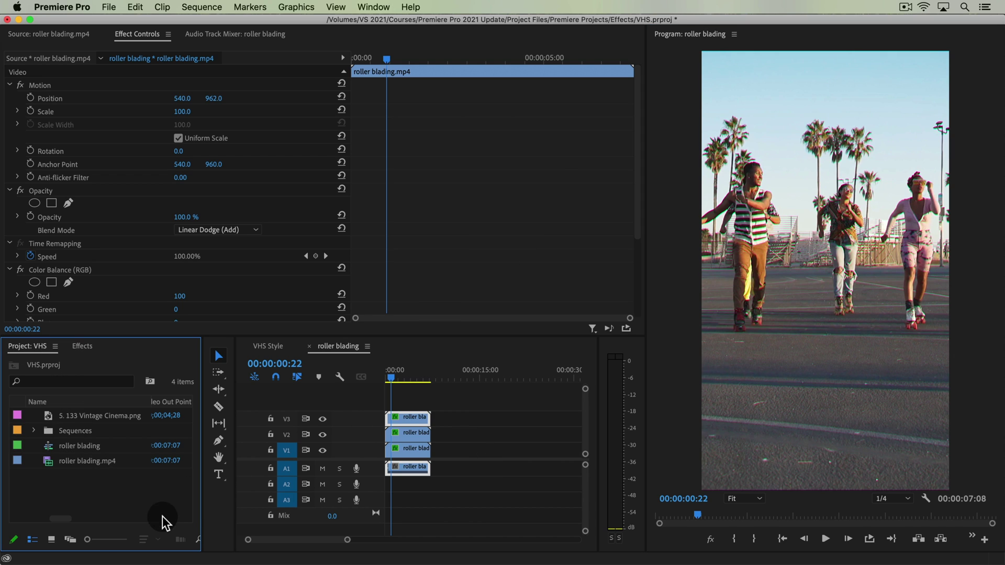
left_click_drag(200, 527, 247, 531)
left_click(239, 539)
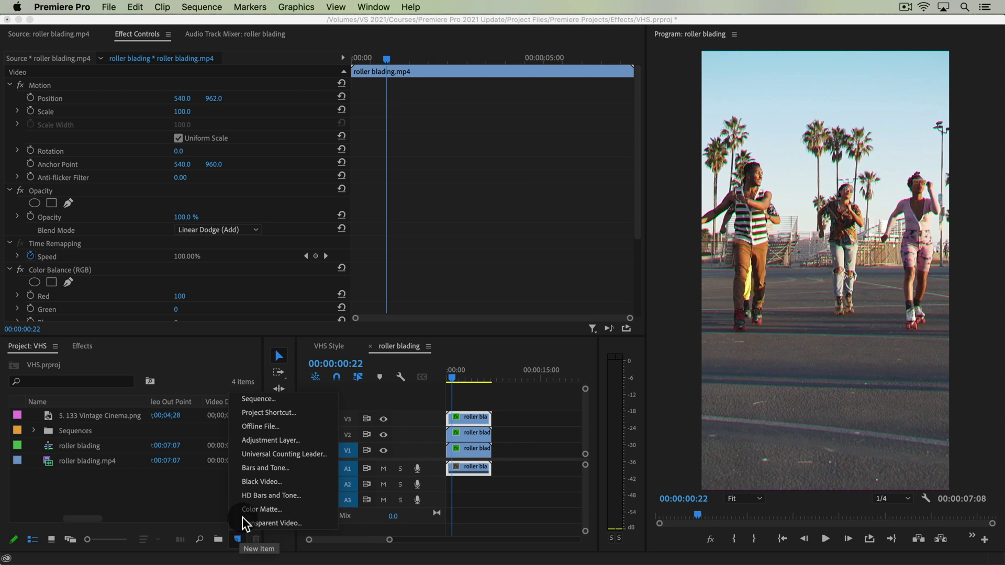
left_click(268, 440)
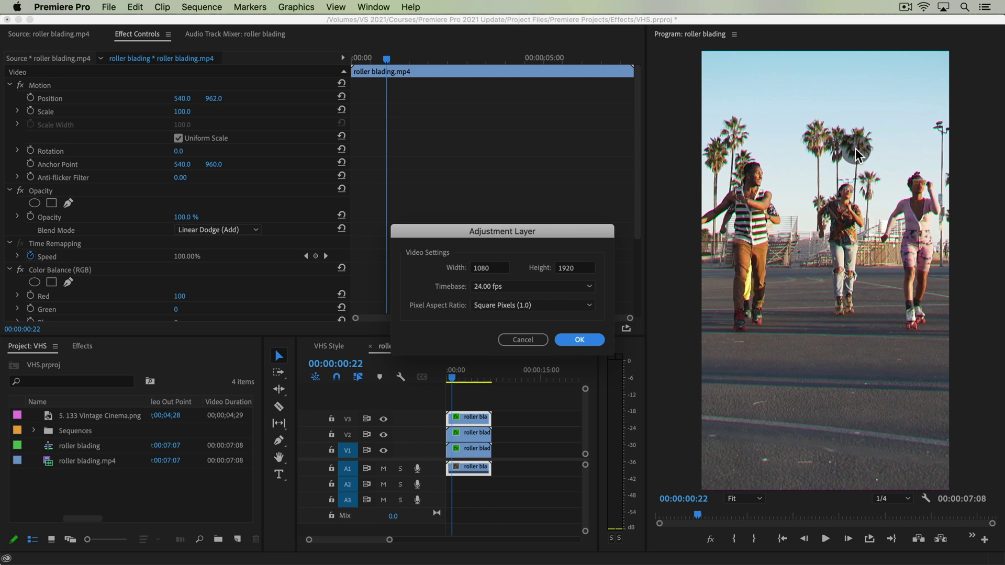
key("Return")
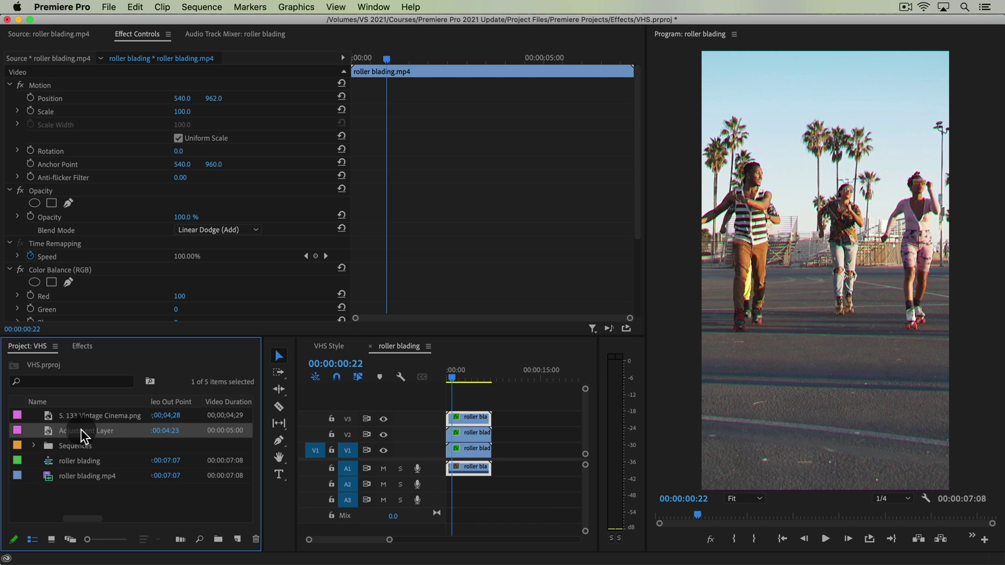
left_click_drag(82, 436, 491, 404)
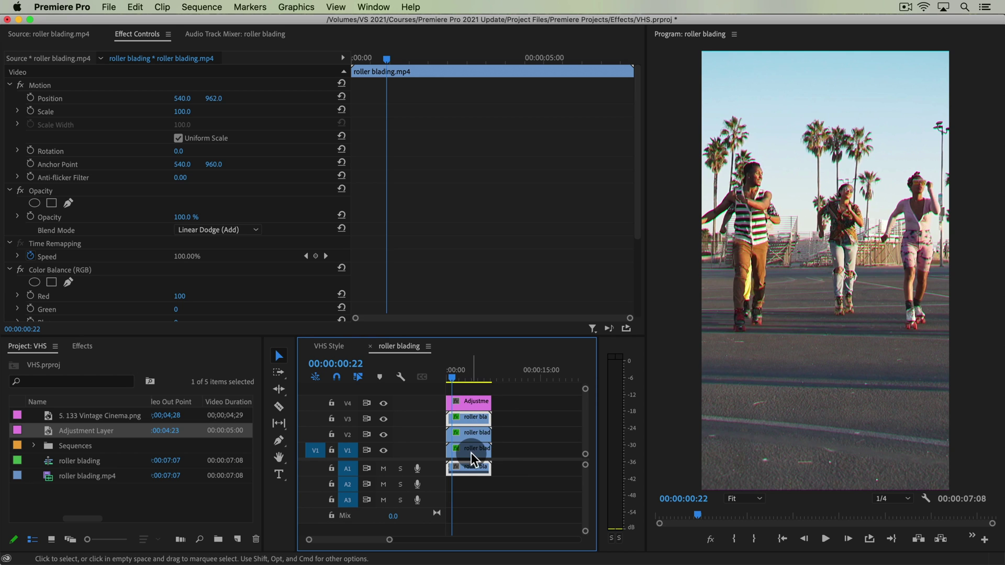
Select the adjustment layer and bring up a widened Lumetri Color panel beside an enlarged preview.
left_click(470, 406)
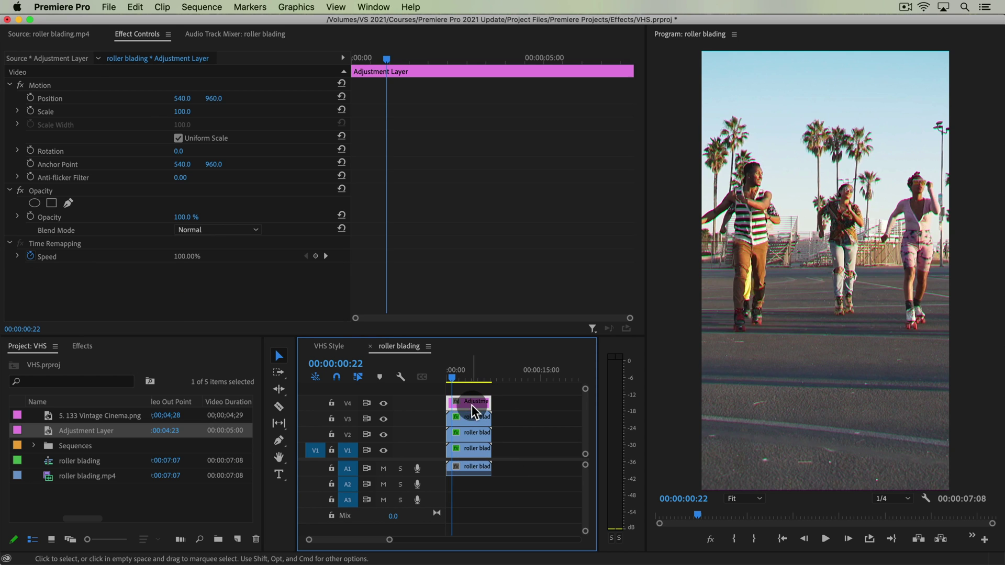
left_click(362, 7)
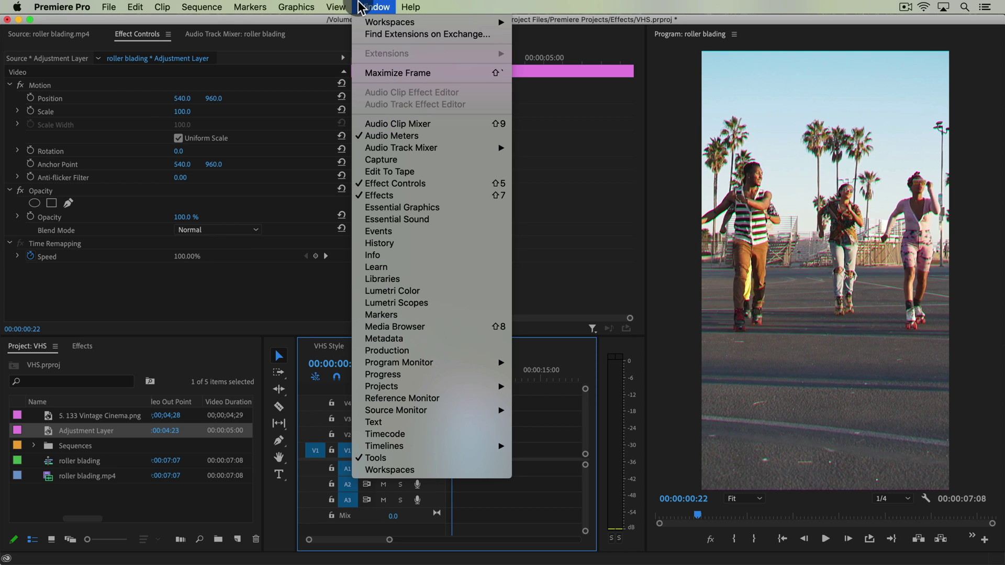
left_click(457, 291)
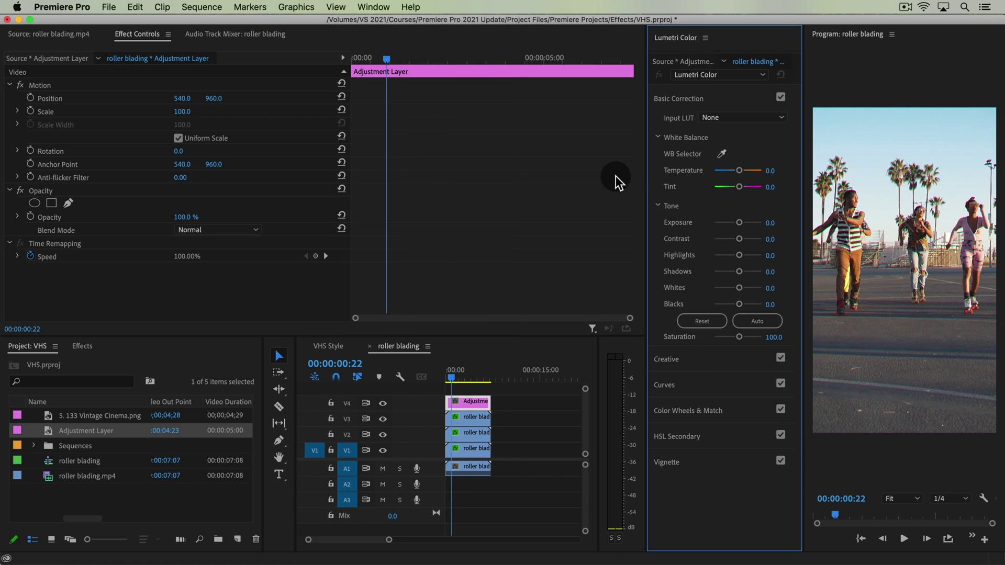
left_click_drag(645, 168, 462, 202)
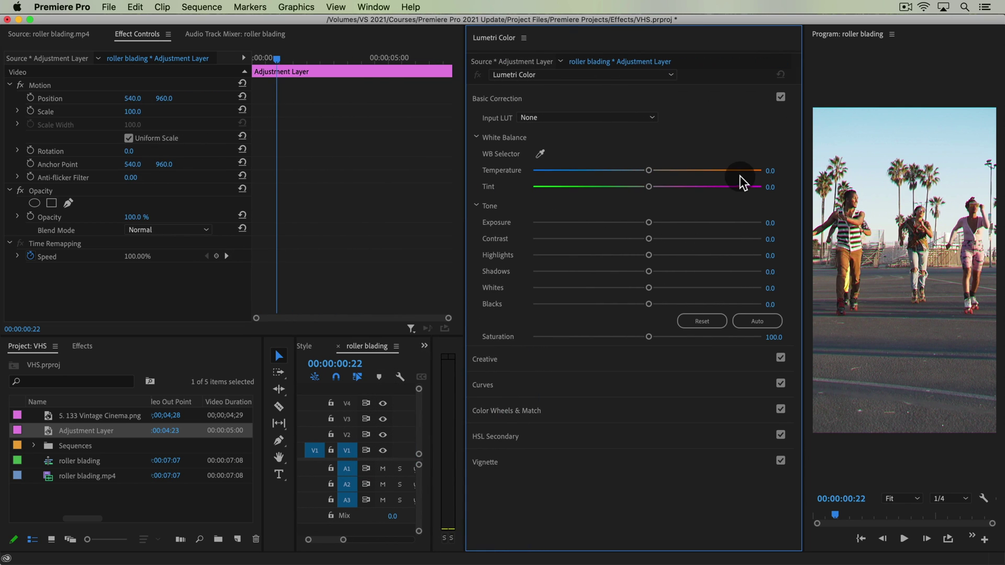
left_click_drag(803, 186, 728, 188)
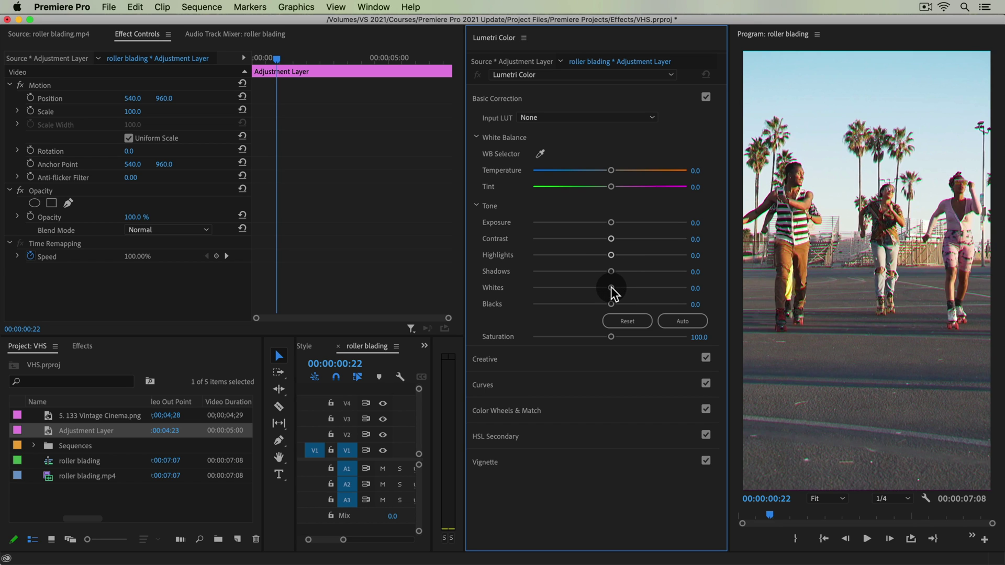
Grade it with Highlights 38.2, Whites 56.1, Blacks 26.8 and Saturation 110.
left_click_drag(610, 287, 639, 255)
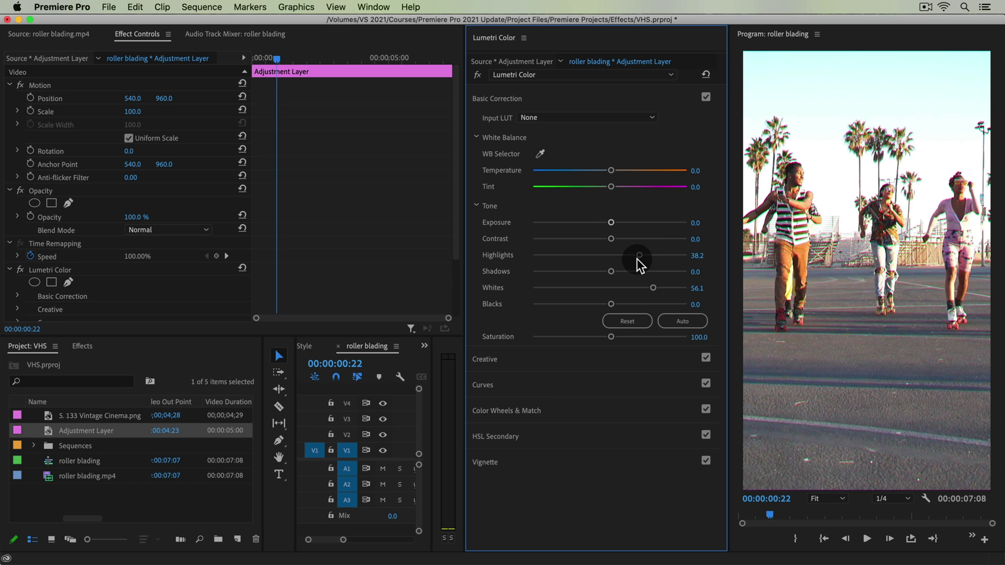
left_click_drag(607, 307, 632, 302)
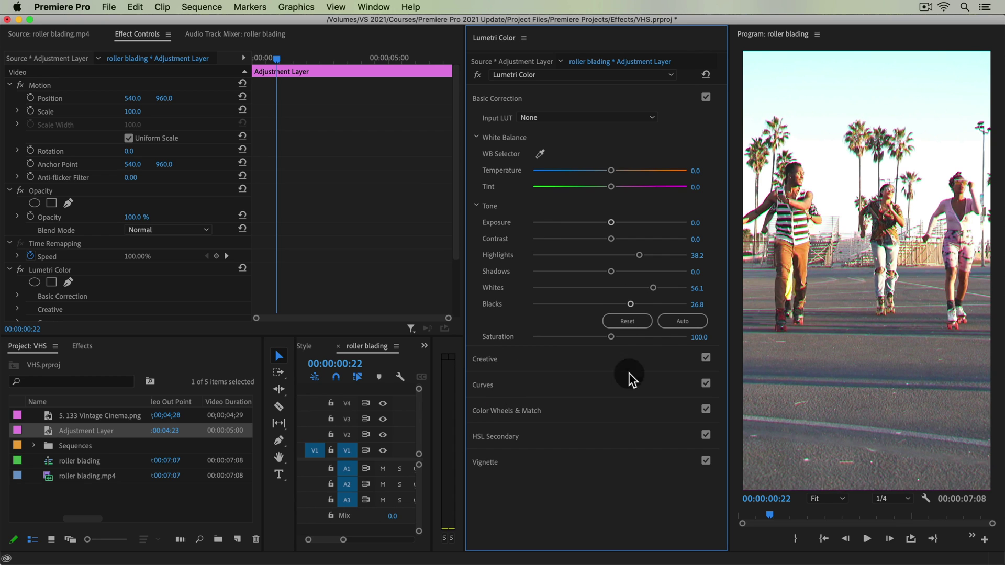
left_click(701, 338)
type("110")
key("Return")
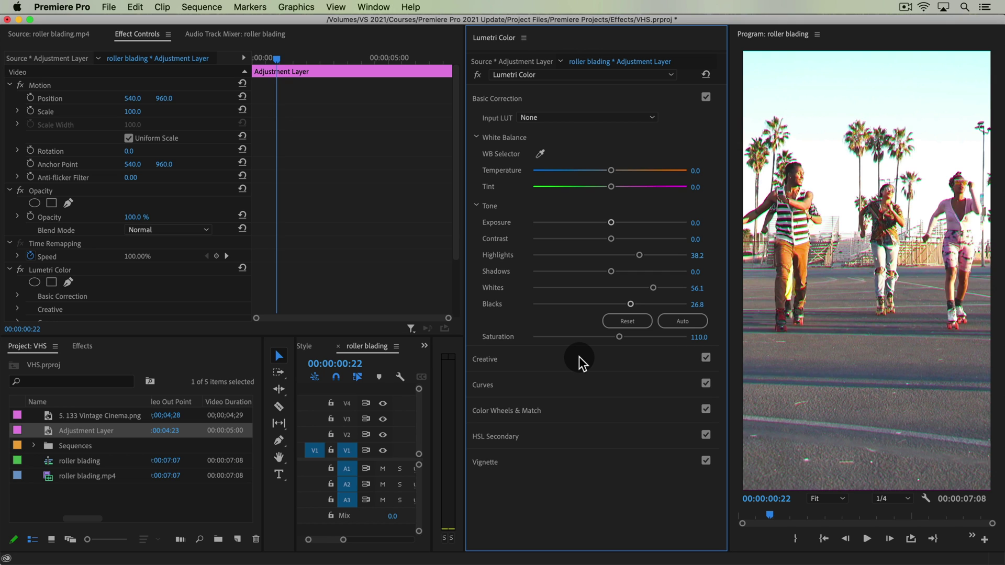
Try a cooler Temperature in Basic Correction, then reset it back to 0.0.
left_click(573, 384)
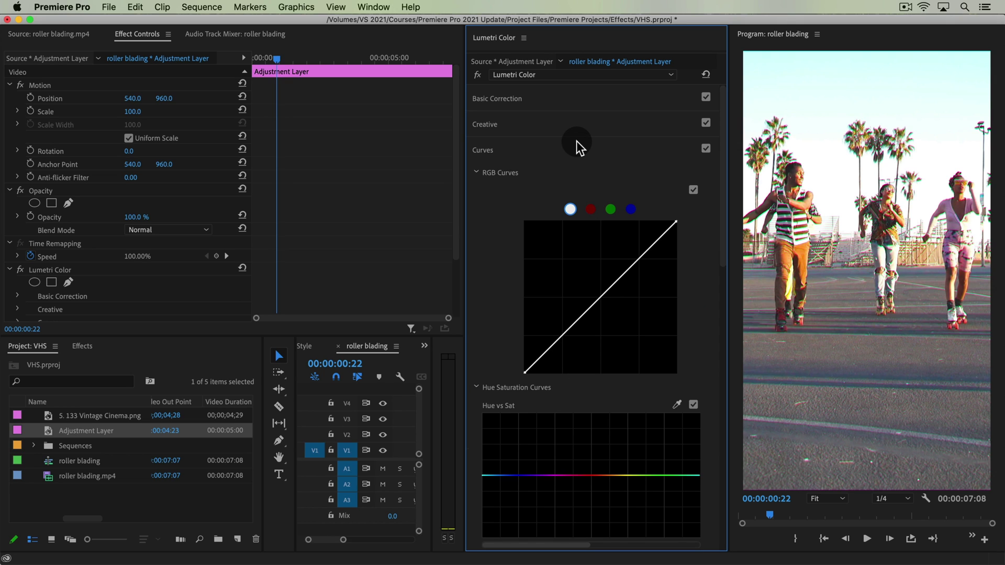
left_click(598, 123)
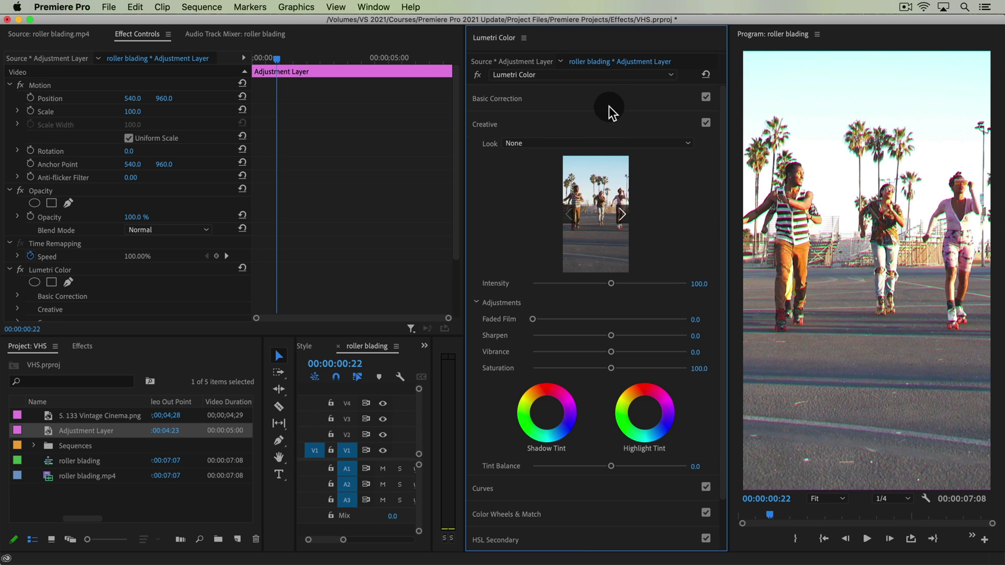
left_click(610, 96)
left_click_drag(617, 168, 580, 178)
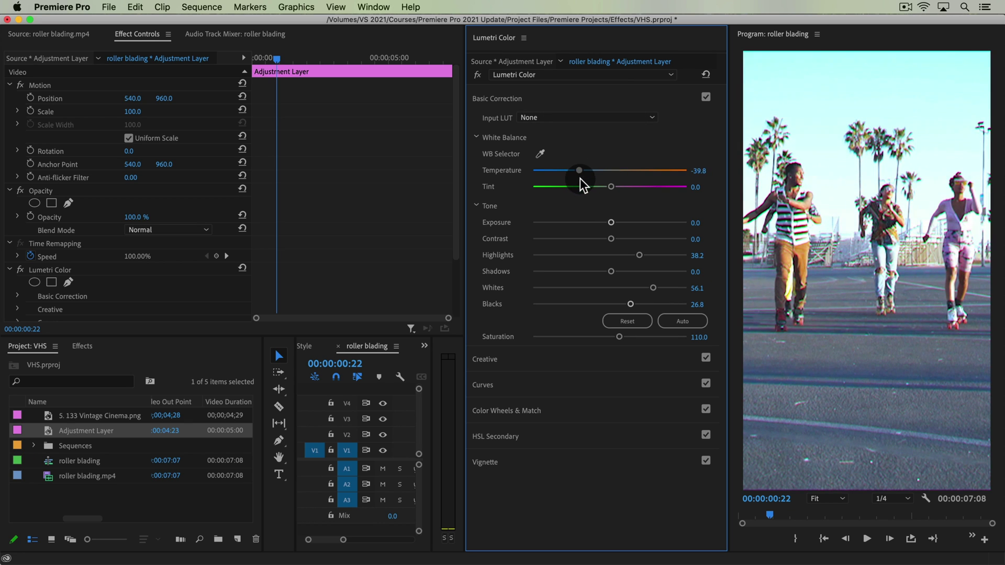
double_click(582, 169)
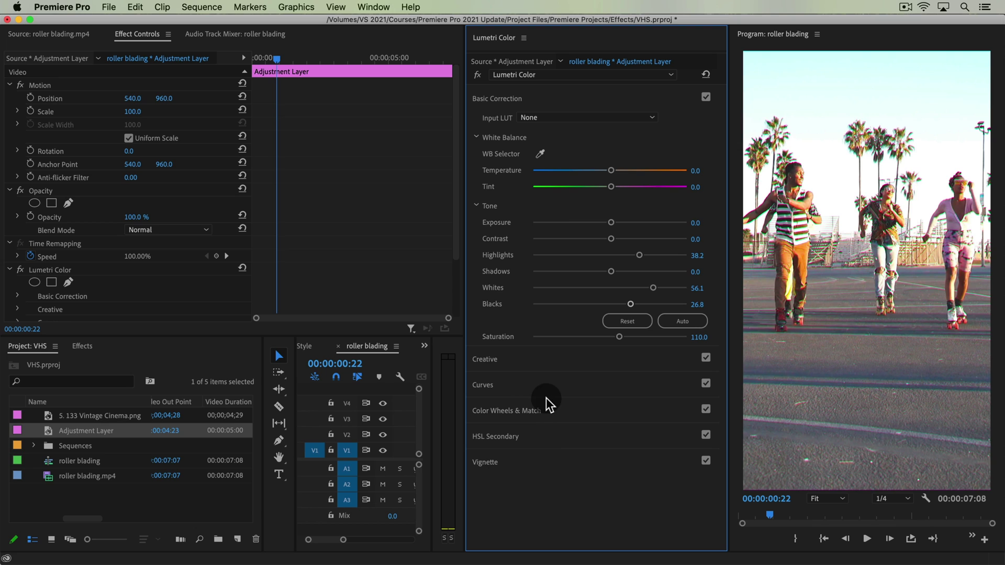
In Curves, raise the blue channel curve and pull the red channel curve down.
left_click(532, 383)
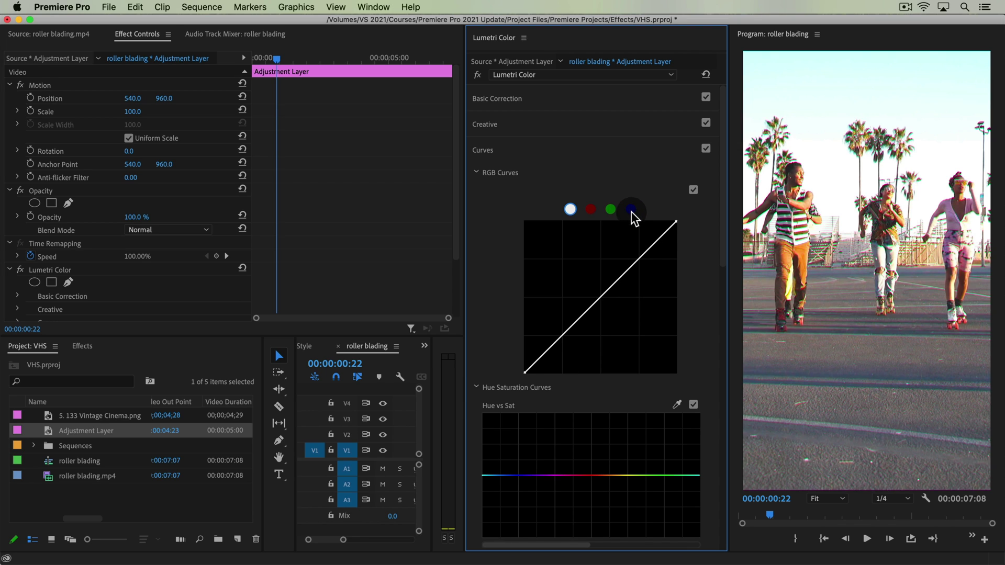
mouse_move(622, 276)
left_mouse_down()
mouse_move(631, 254)
mouse_move(630, 262)
left_mouse_up()
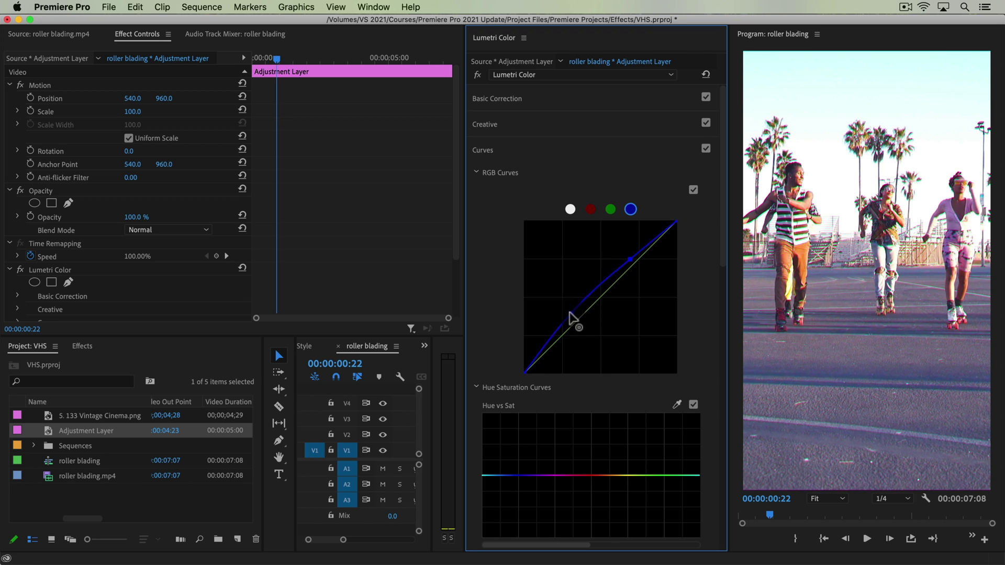
left_click(591, 209)
mouse_move(604, 299)
left_mouse_down()
mouse_move(610, 313)
mouse_move(601, 307)
left_mouse_up()
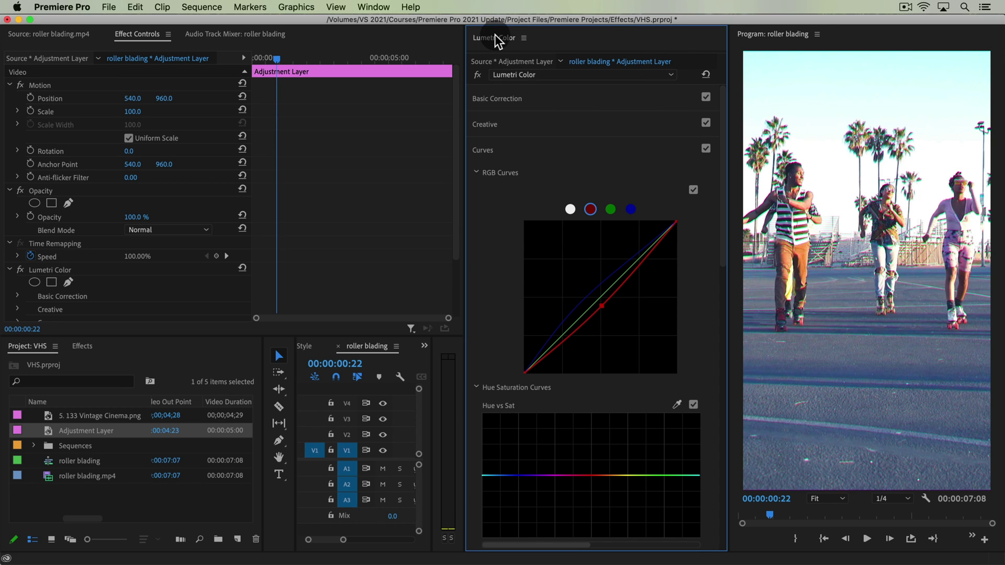
Close the Lumetri Color panel and play the graded clip from about two seconds.
left_click(524, 37)
left_click(690, 305)
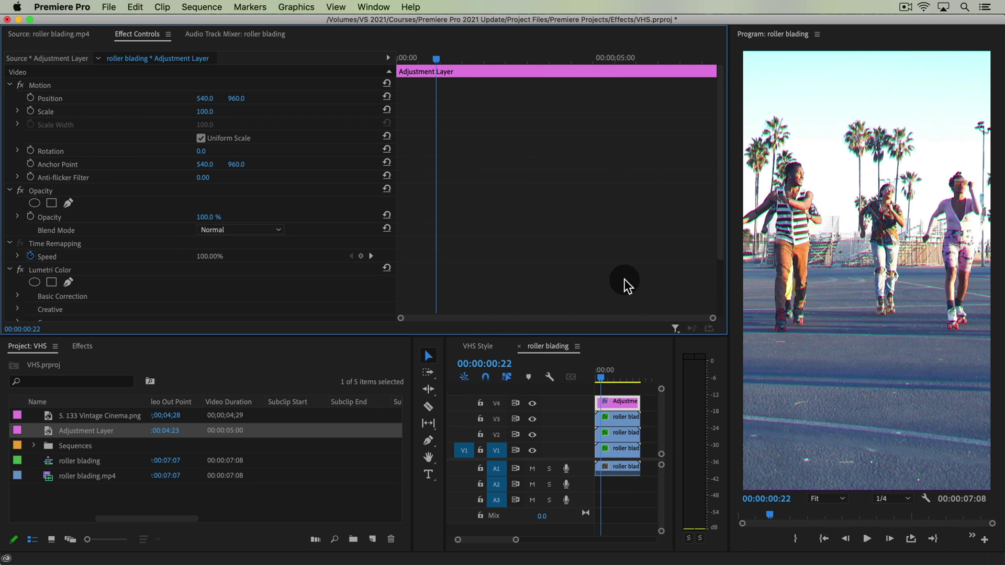
left_click_drag(444, 383, 340, 382)
left_click(520, 372)
left_click_drag(521, 369, 508, 371)
key("space")
key("space")
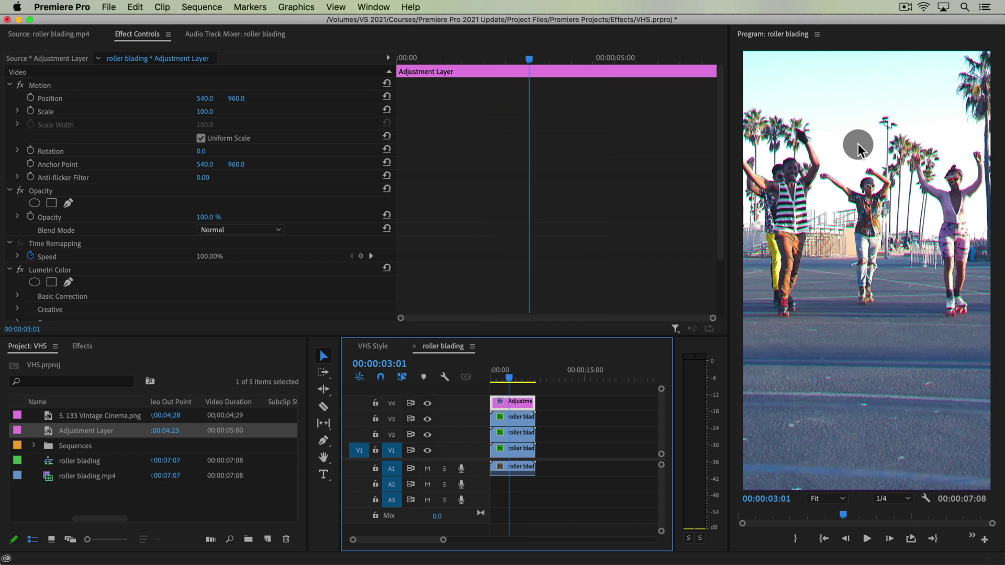
Apply the Noise effect to the adjustment layer with Amount of Noise 5%.
left_click(89, 346)
left_click(95, 359)
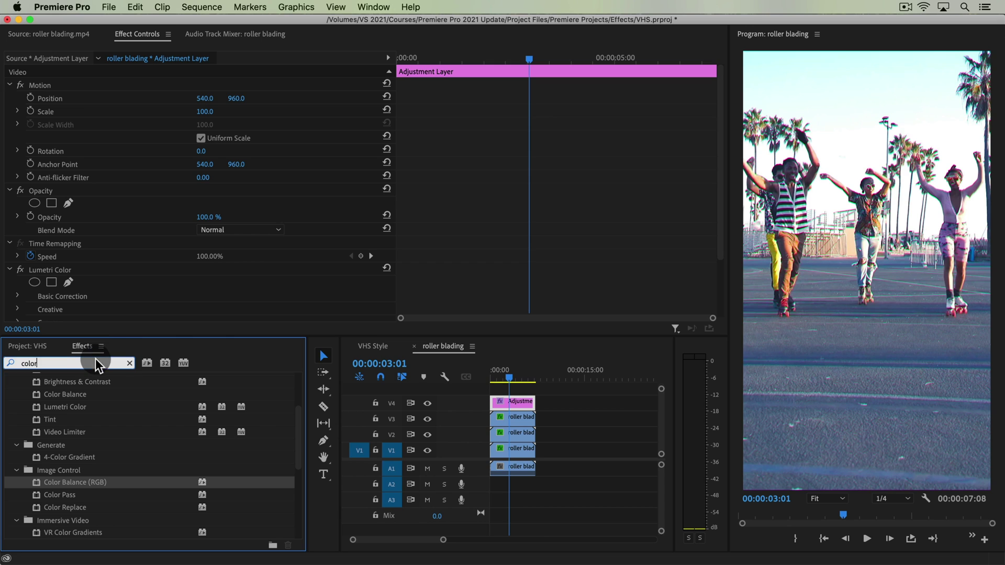
key("super+a")
type("noise")
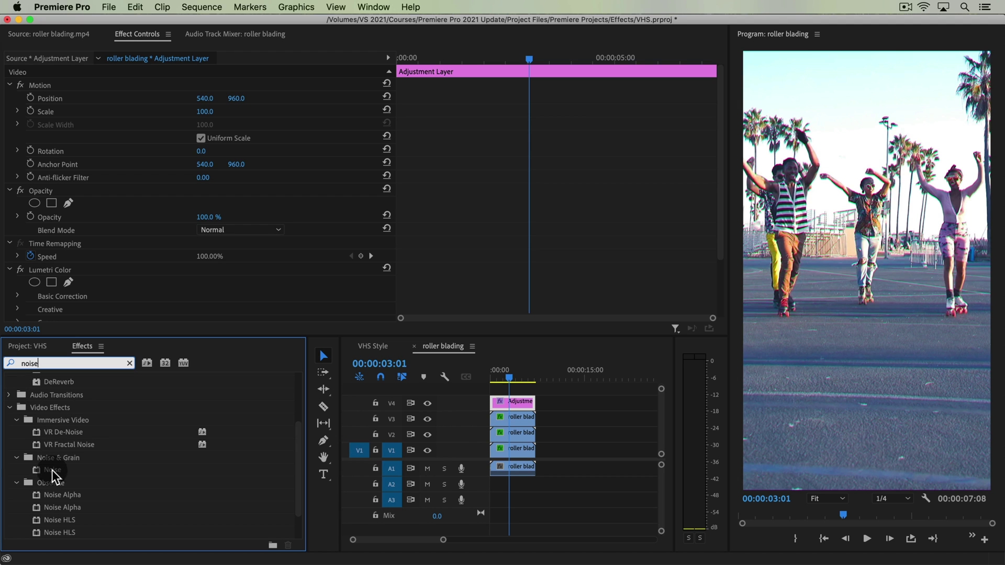
left_click_drag(52, 470, 509, 405)
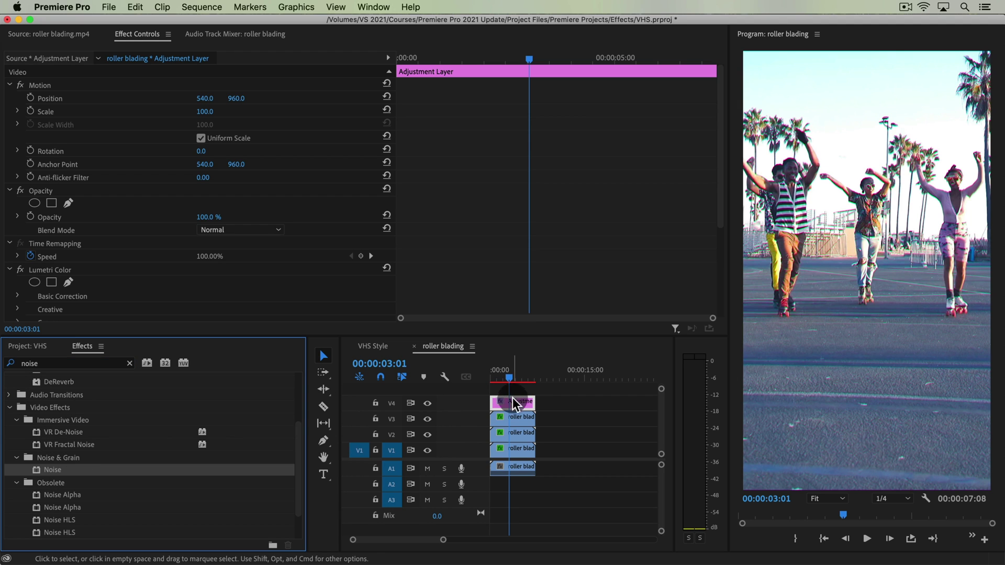
scroll(576, 146, "down", 5)
scroll(576, 152, "down", 3)
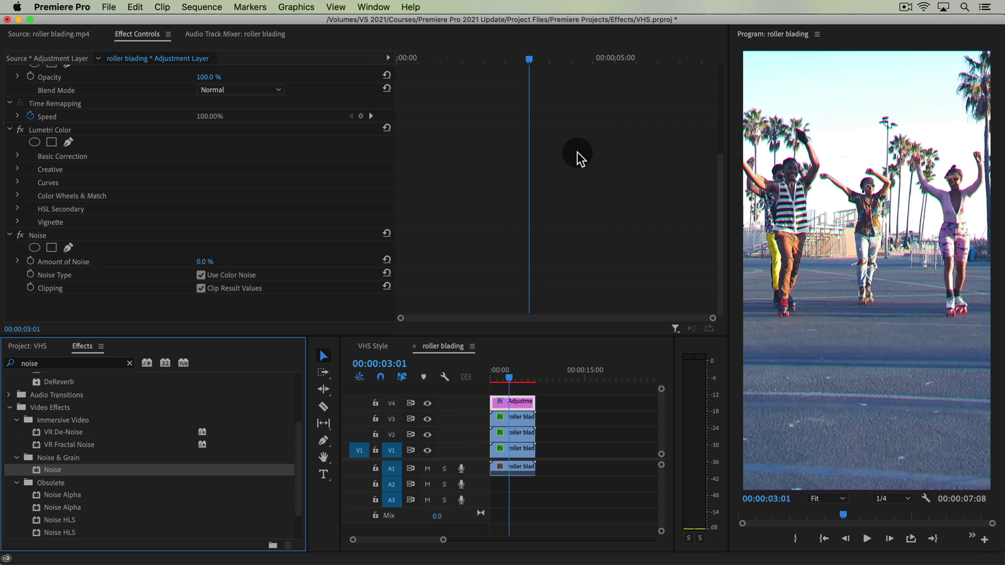
left_click(213, 261)
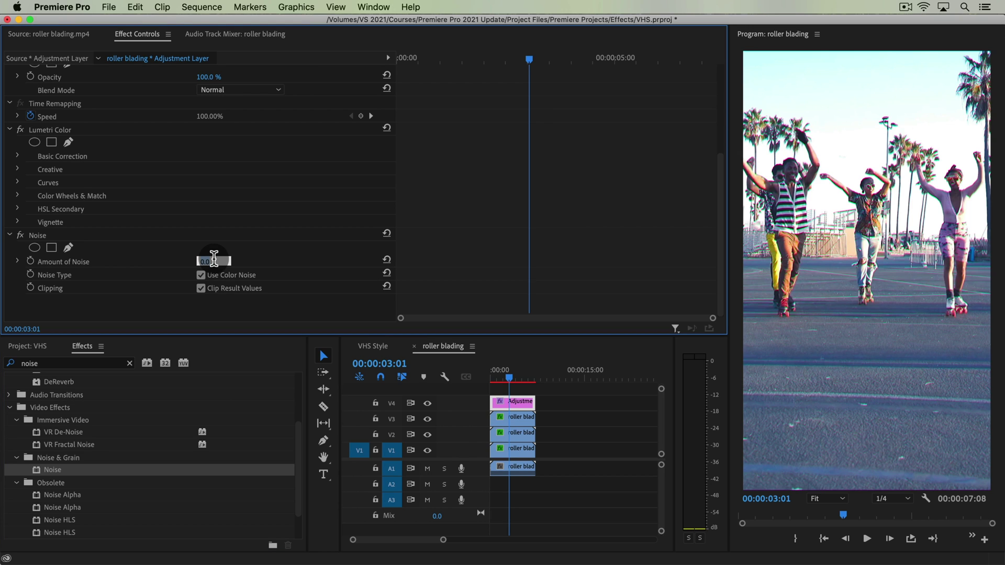
type("5")
key("Return")
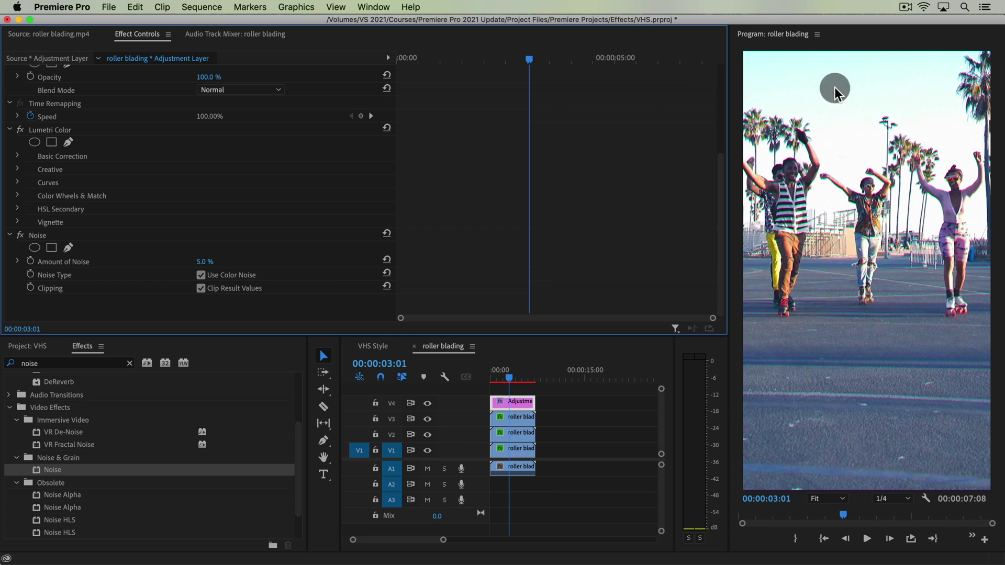
Raise Amount of Noise to 10% and preview the sequence from the start.
left_click(215, 263)
type("10")
key("Return")
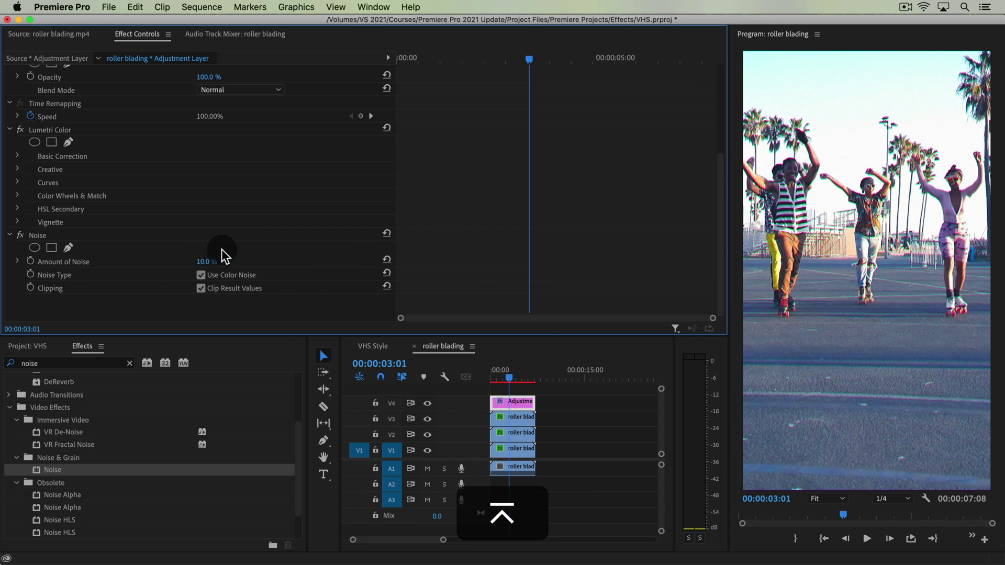
left_click(519, 366)
key("Home")
key("space")
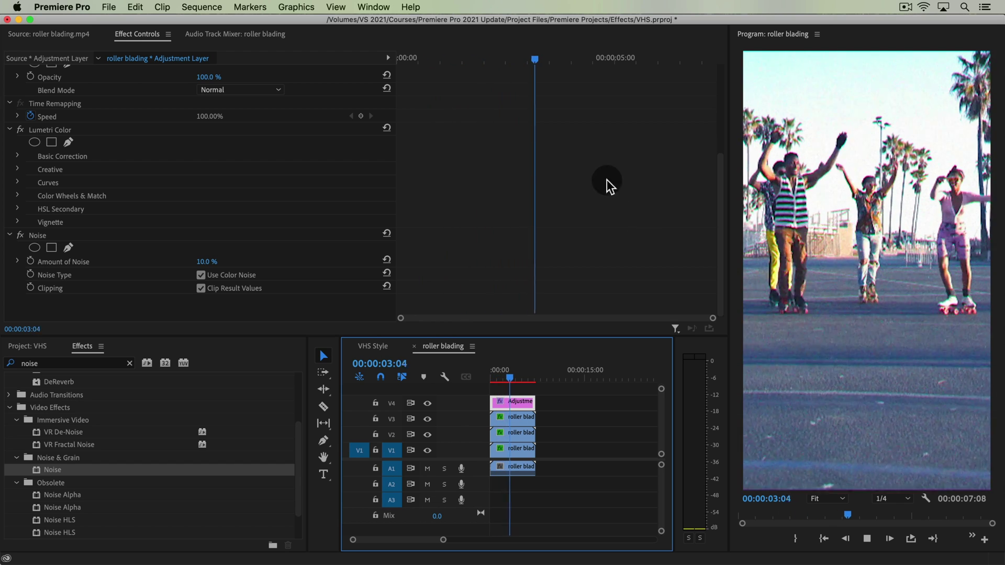
key("space")
Set Amount of Noise back to 5% and deselect the timeline clips.
left_click(205, 261)
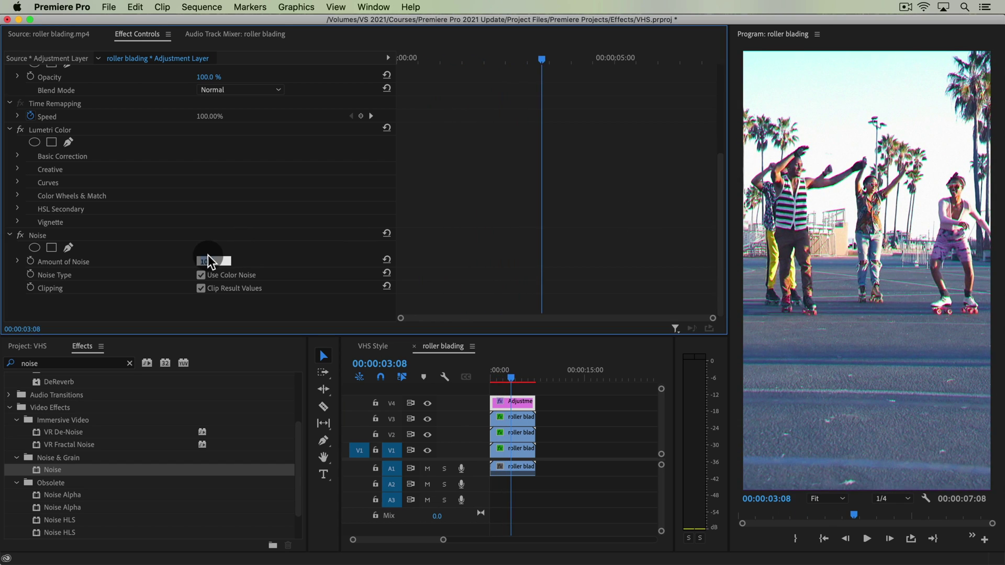
type("5")
key("Tab")
left_click(579, 405)
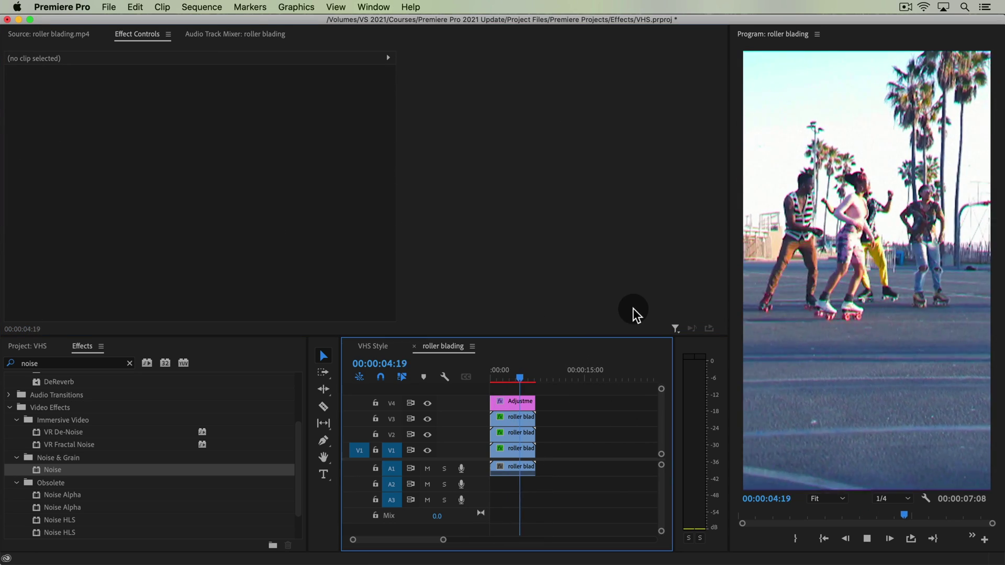
left_click_drag(529, 375, 505, 375)
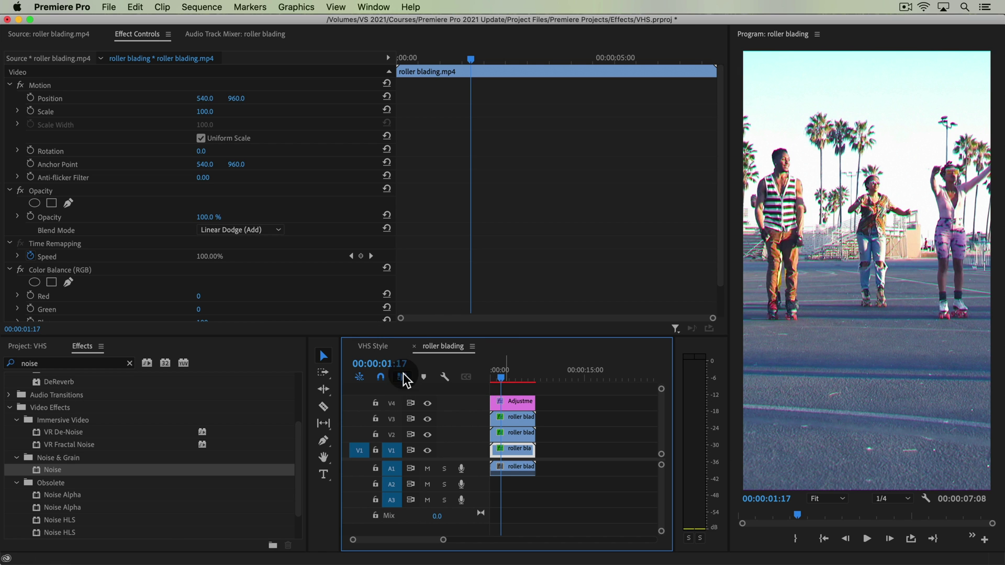
left_click(373, 347)
left_click(489, 370)
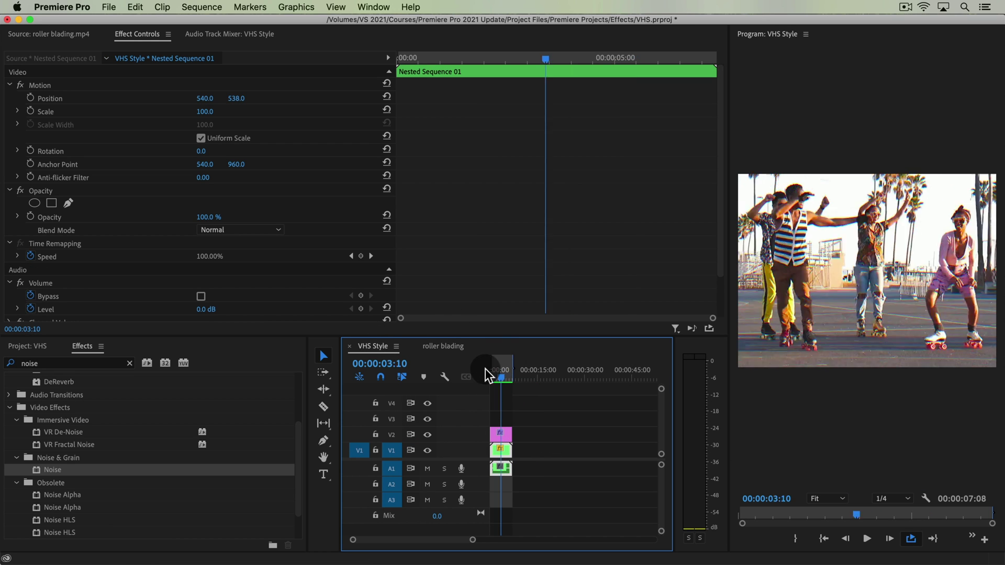
key("space")
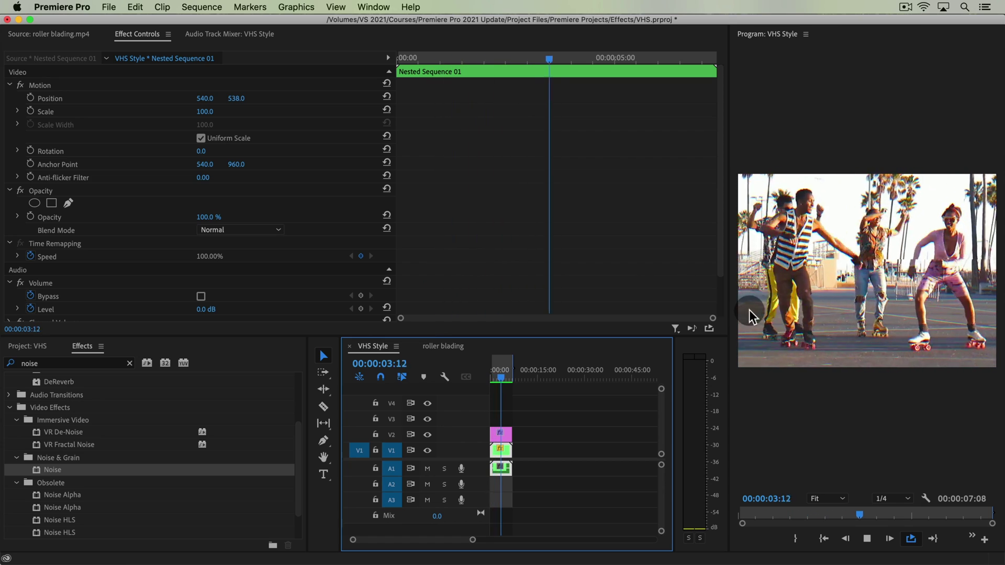
left_click(462, 348)
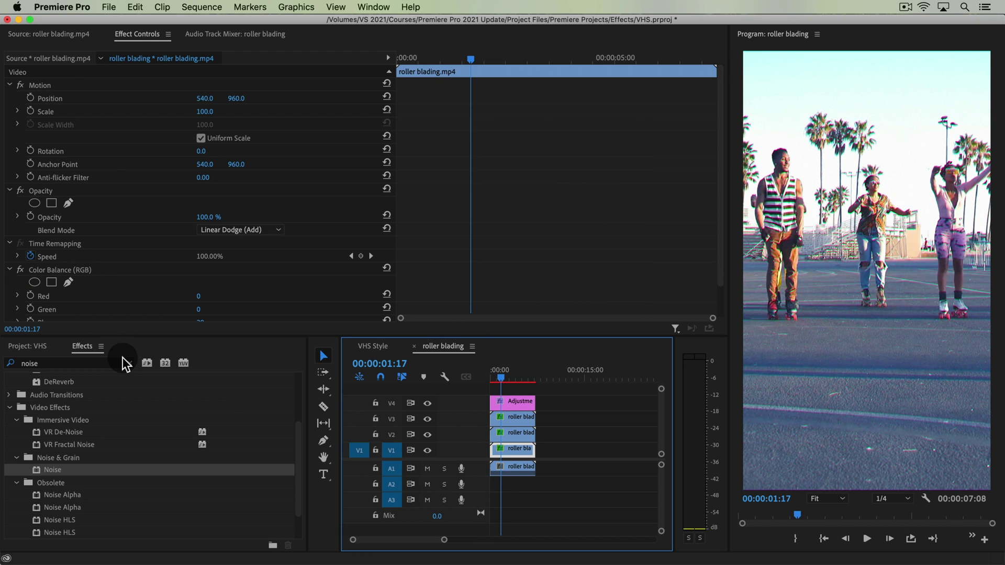
Find Wave Warp in Effects and apply it to the V4 adjustment layer.
left_click(126, 362)
type("wave")
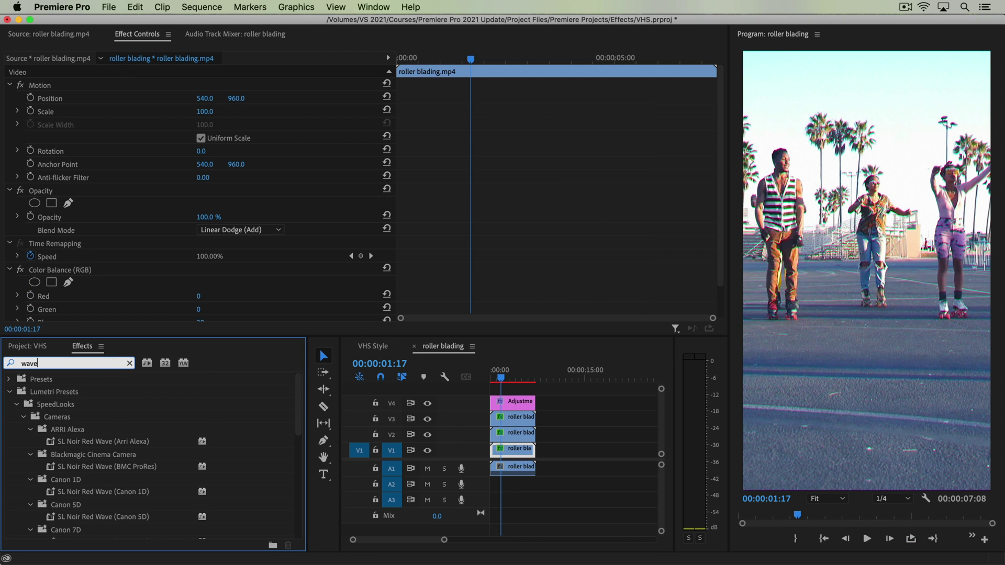
type(" warpp")
key("BackSpace")
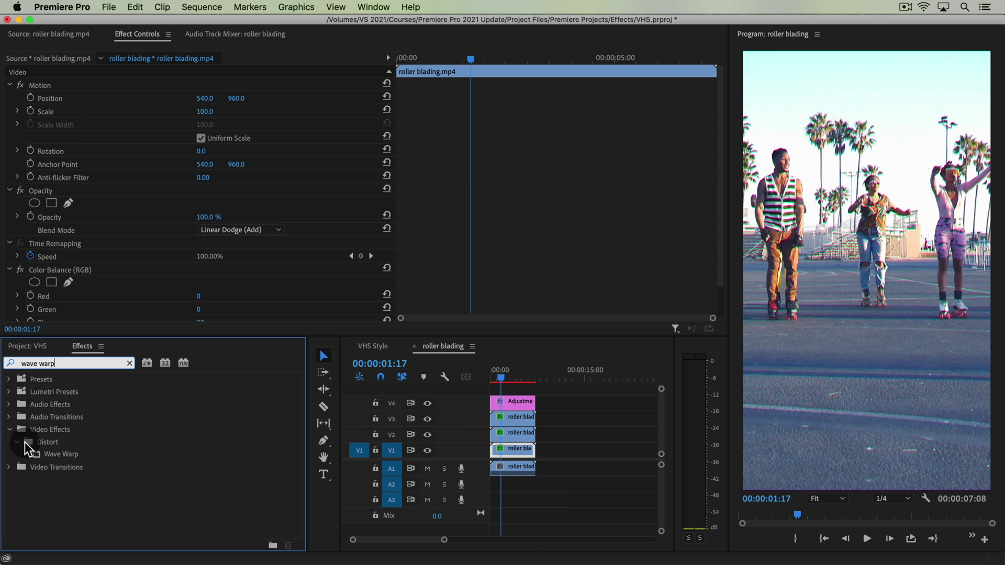
mouse_move(59, 457)
left_mouse_down()
mouse_move(540, 406)
mouse_move(521, 397)
left_mouse_up()
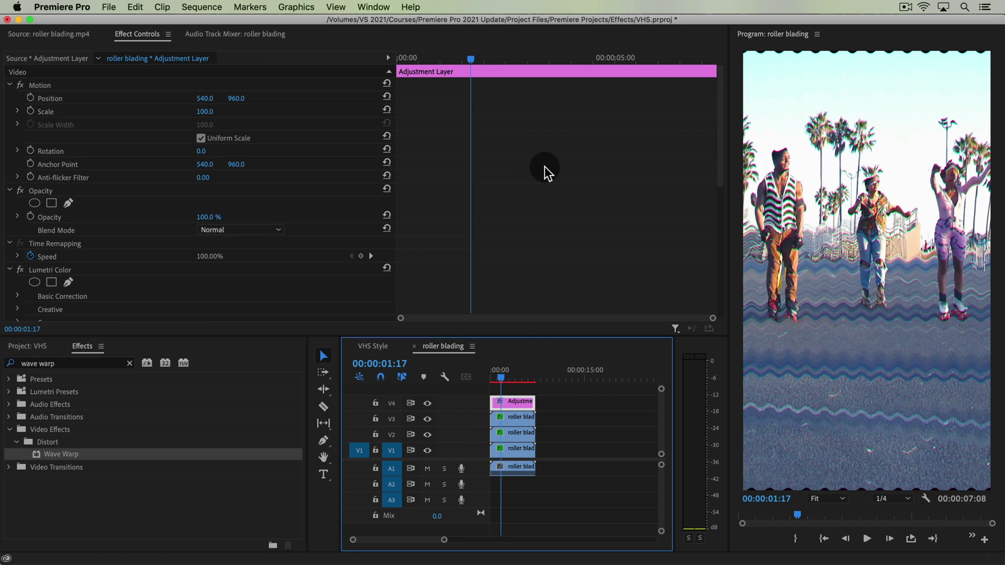
scroll(542, 164, "down", 2)
scroll(542, 165, "down", 8)
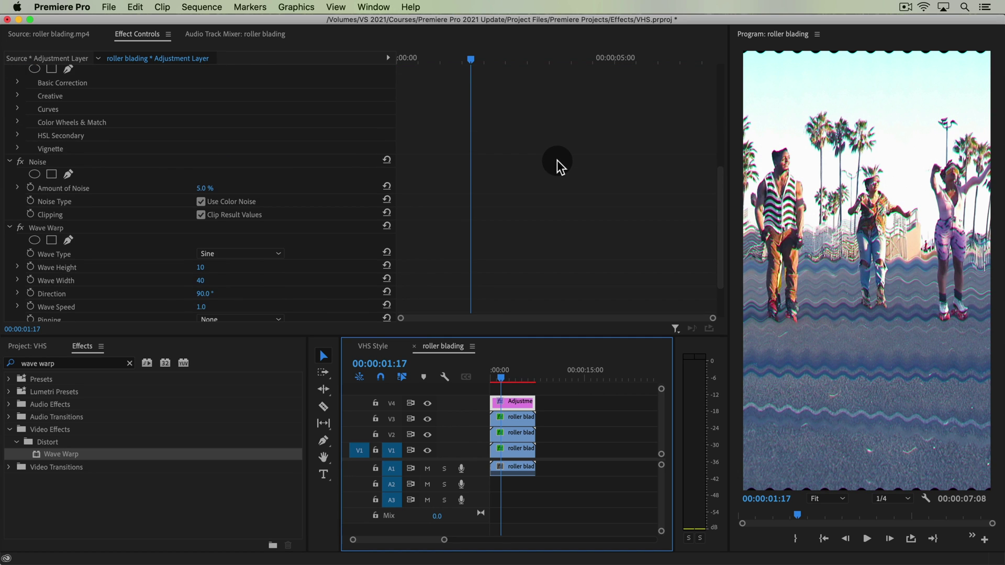
scroll(527, 181, "down", 1)
scroll(515, 212, "down", 2)
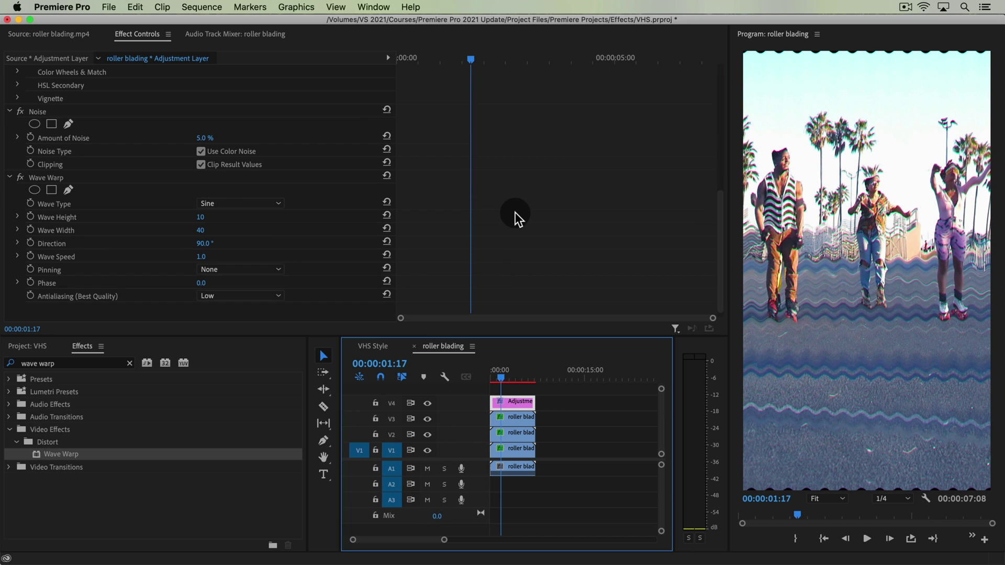
Set Wave Type to Square, Wave Width 600 and Direction 0°.
left_click(232, 199)
left_click(239, 232)
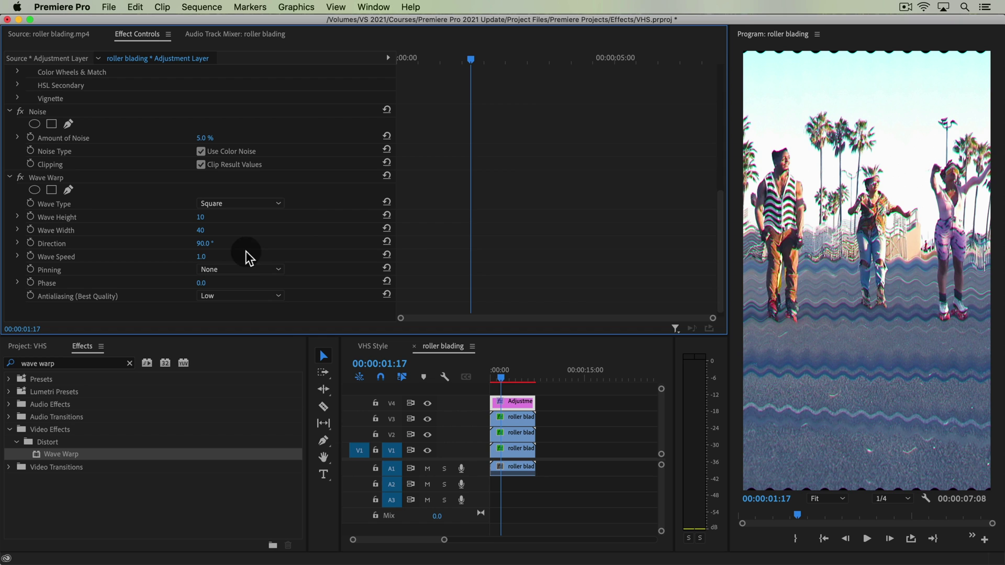
left_click(201, 230)
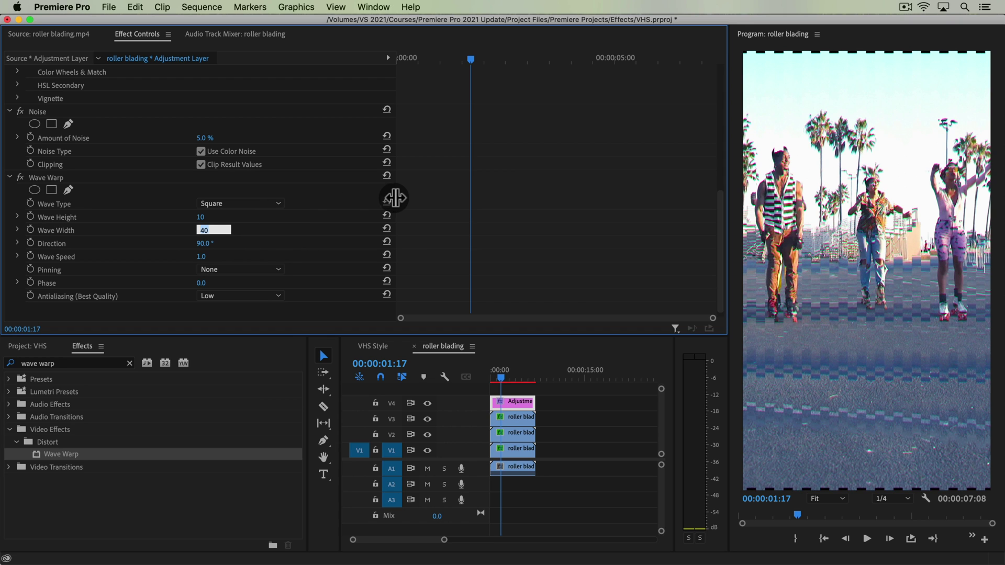
type("600")
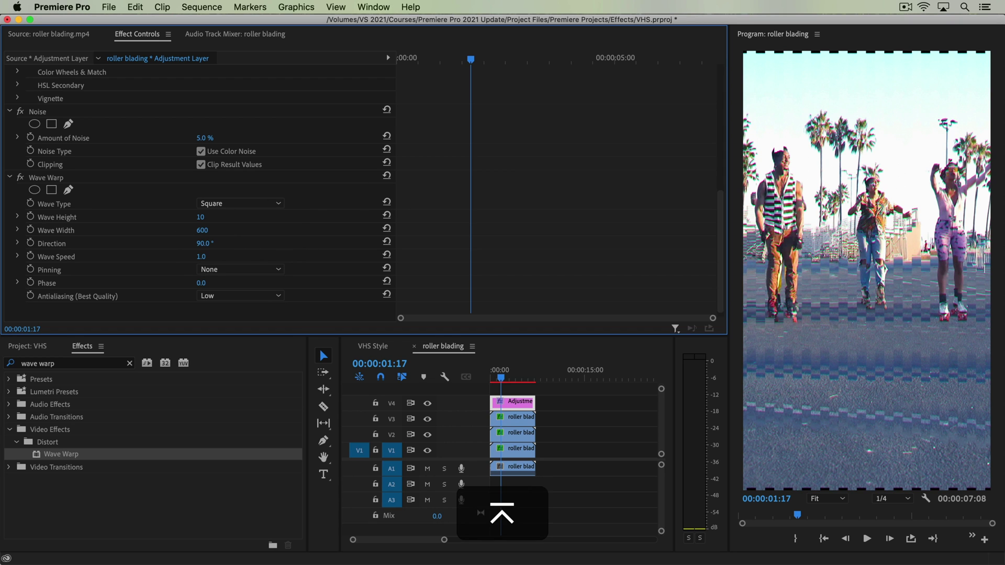
left_click(198, 244)
type("0")
key("Return")
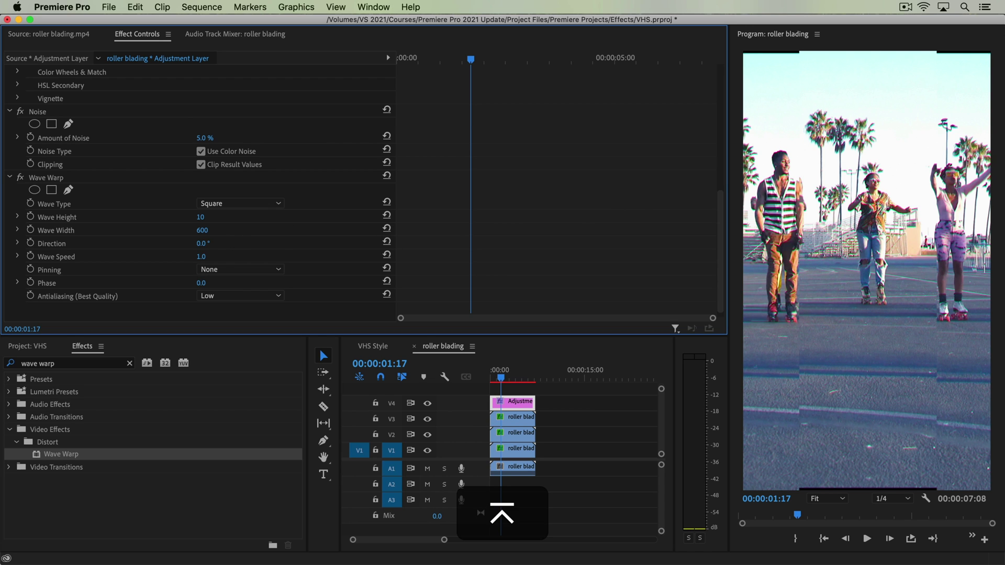
Set Wave Speed to 0.2 and Pinning to Vertical Edges.
left_click(201, 257)
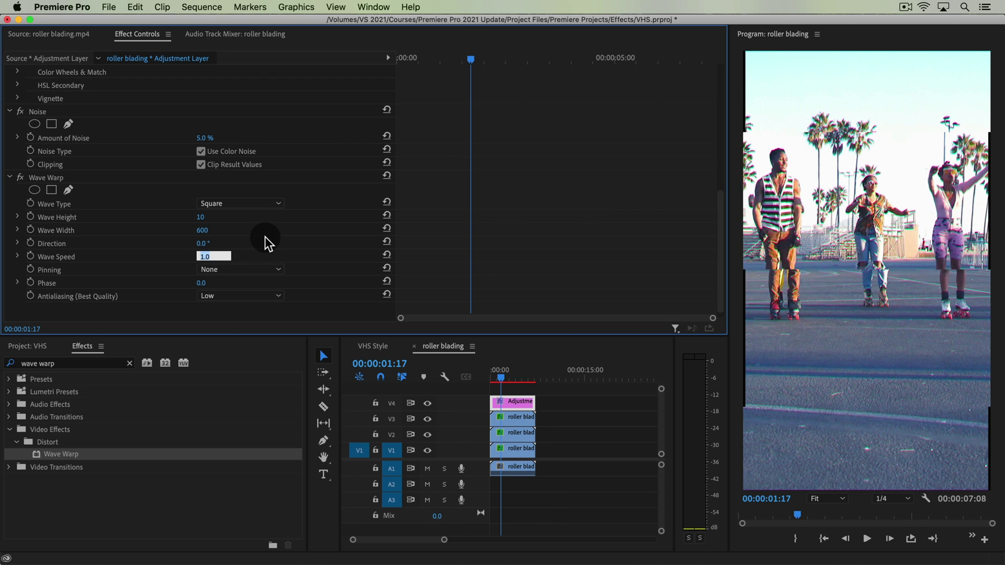
key("BackSpace")
type(".2")
key("Return")
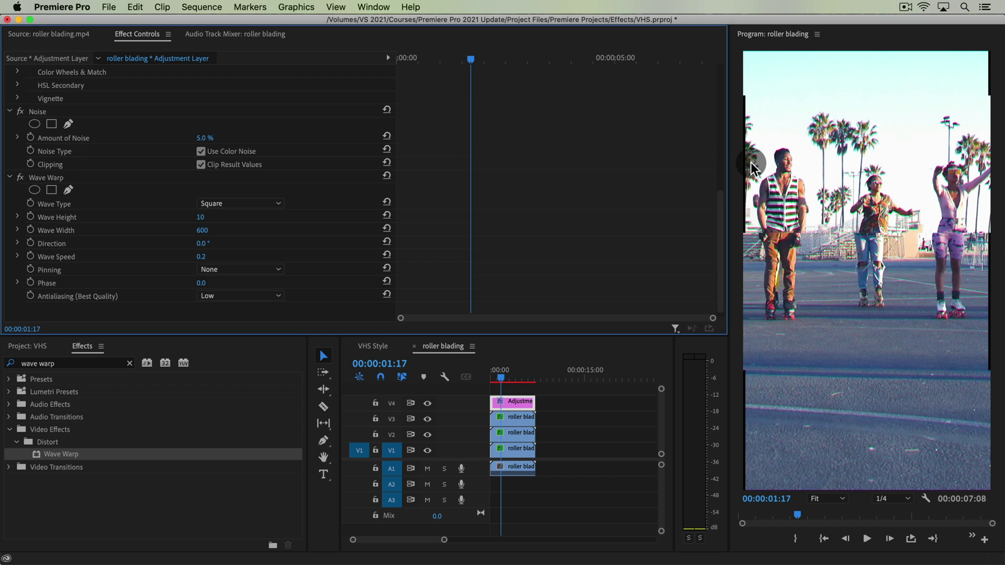
left_click(250, 269)
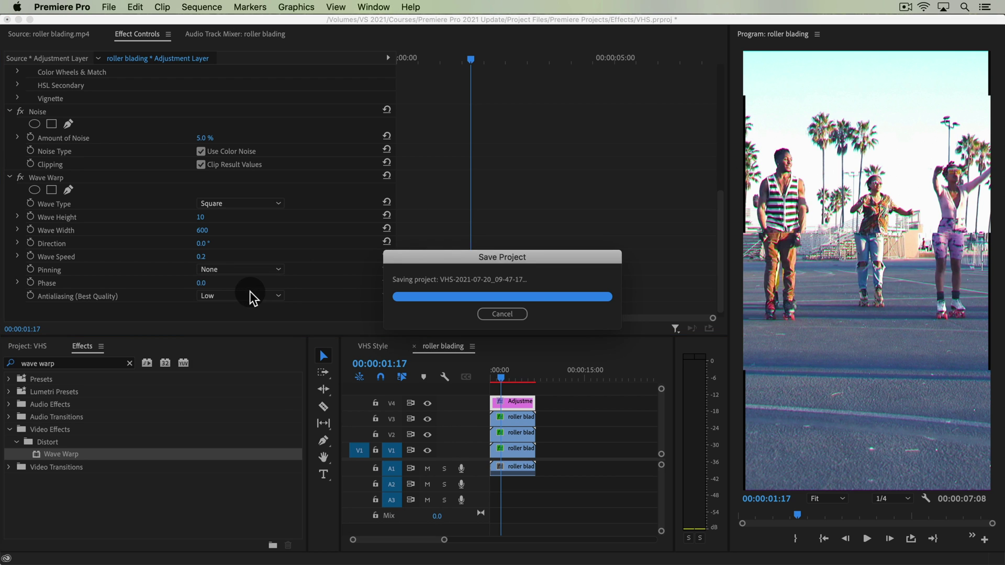
left_click(249, 271)
left_click(255, 396)
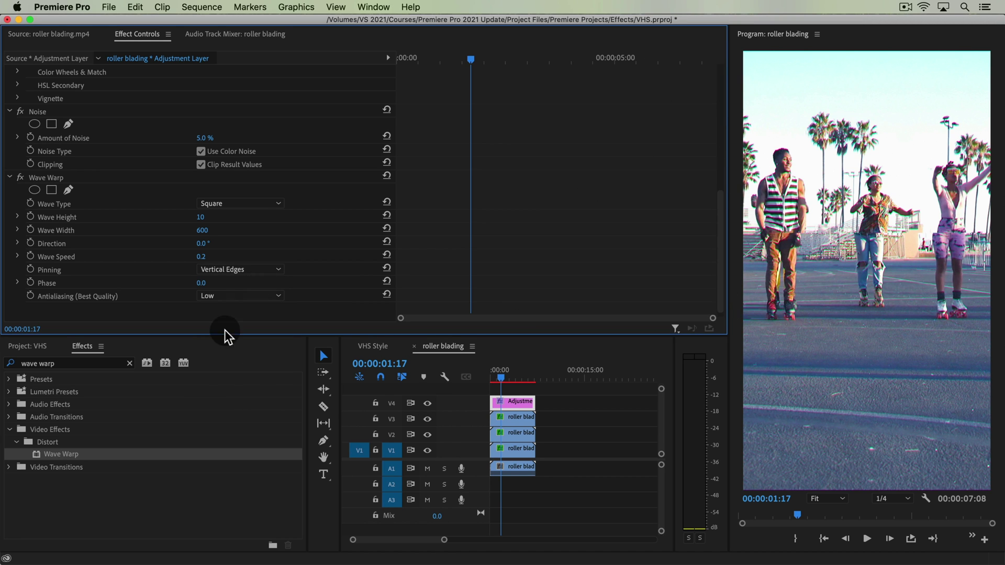
Play the sequence from the beginning to preview the wave warp.
left_click(511, 365)
key("space")
key("Home")
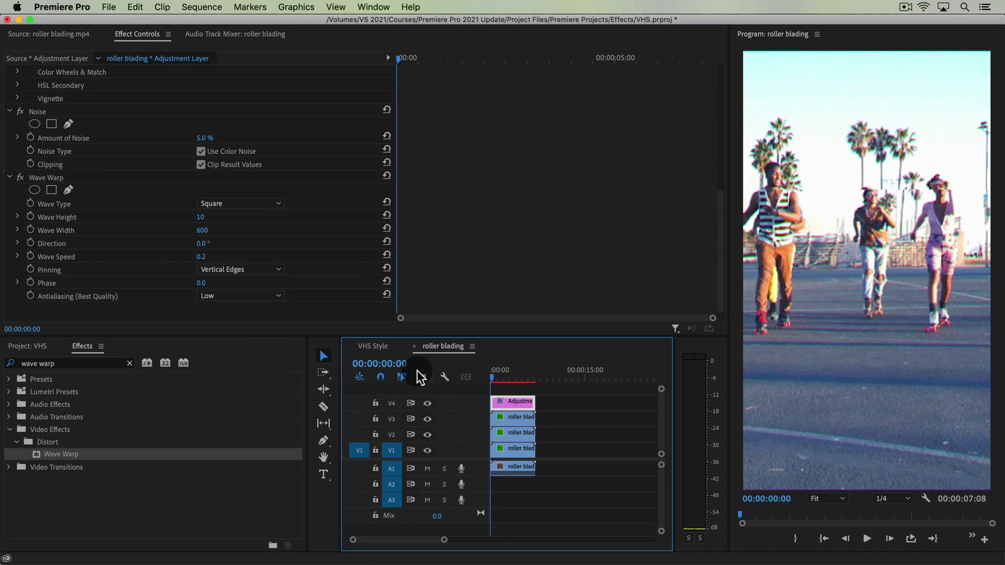
key("space")
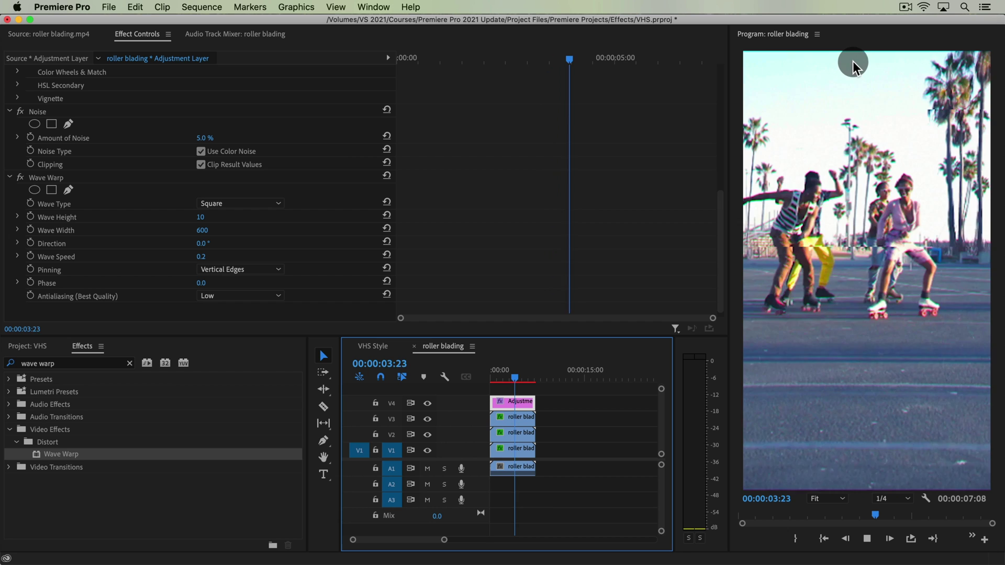
left_click(825, 92)
Lower Wave Speed to 0.1, scrub back to the start and select the V1 clip.
left_click(212, 255)
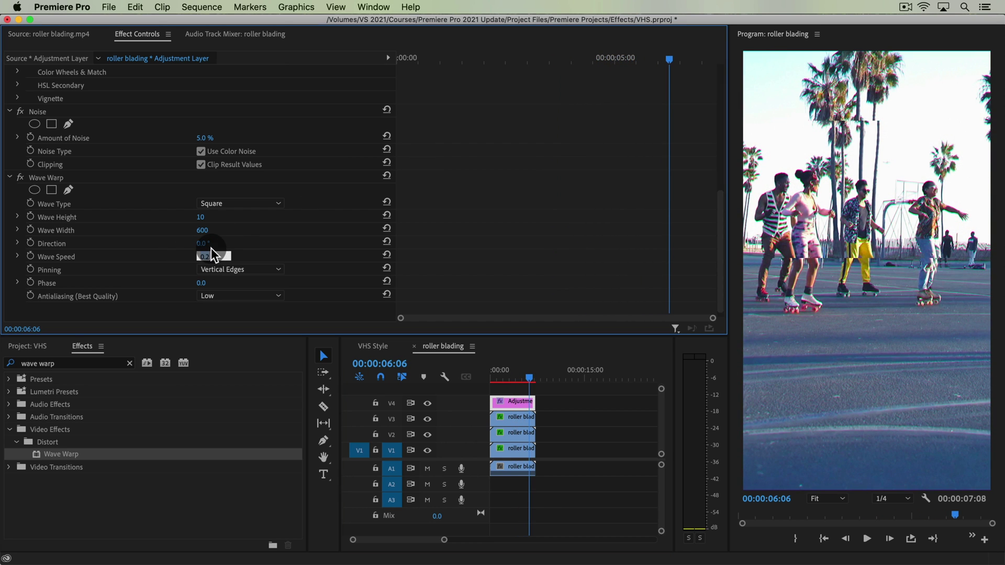
key("BackSpace")
type(".1")
key("Return")
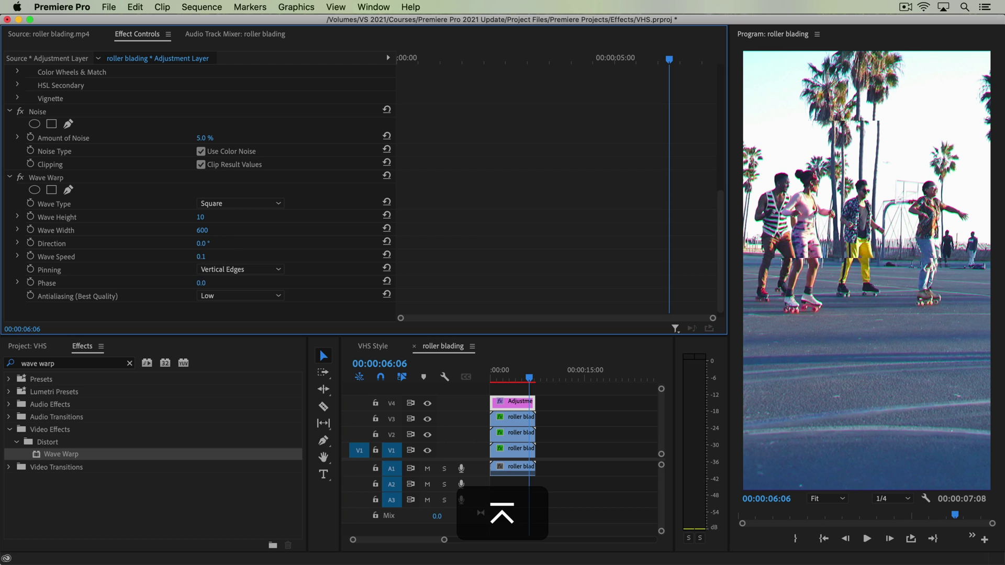
left_click_drag(519, 376, 413, 377)
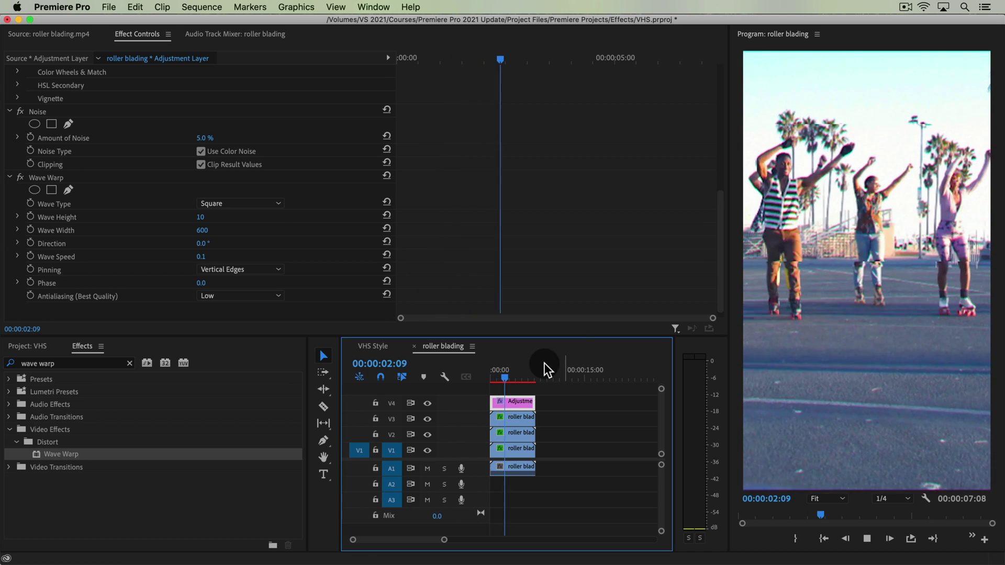
left_click(530, 375)
key("Down")
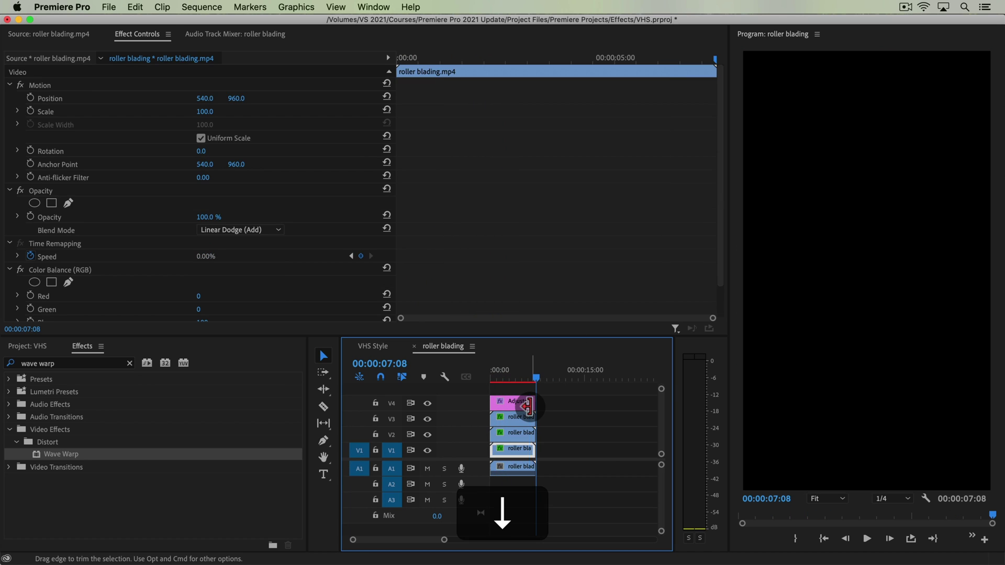
key("Left")
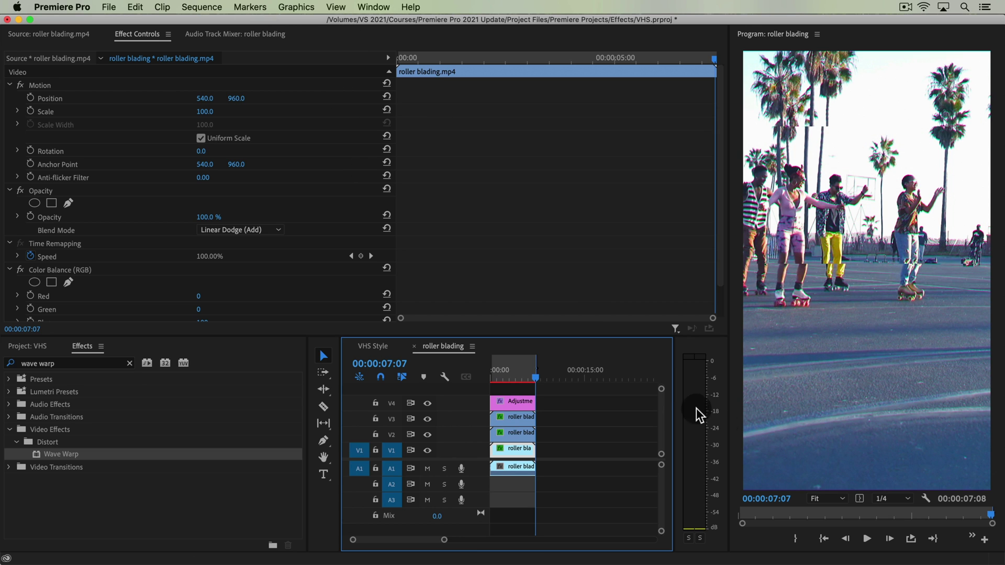
left_click(912, 539)
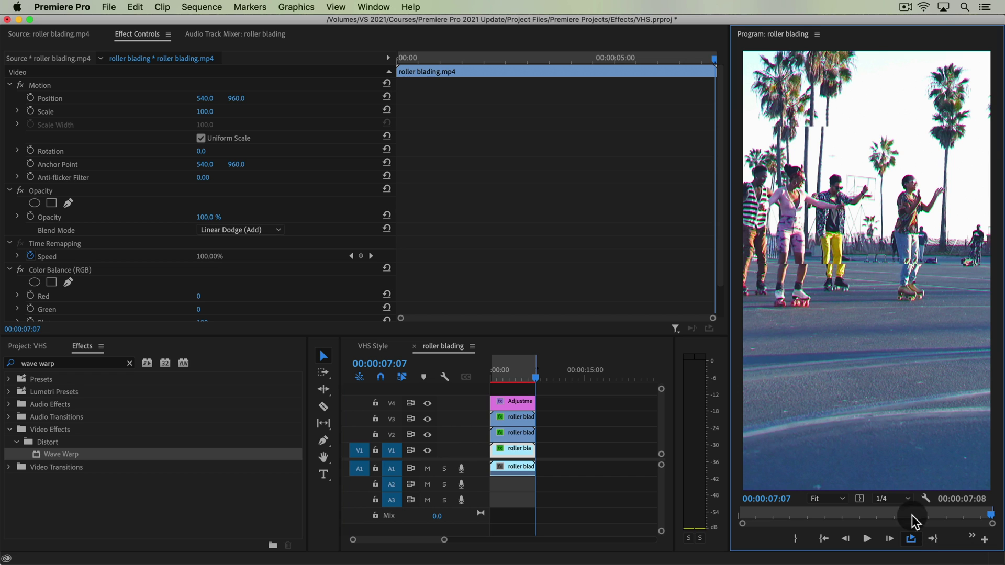
left_click(906, 496)
left_click(904, 429)
left_click(218, 4)
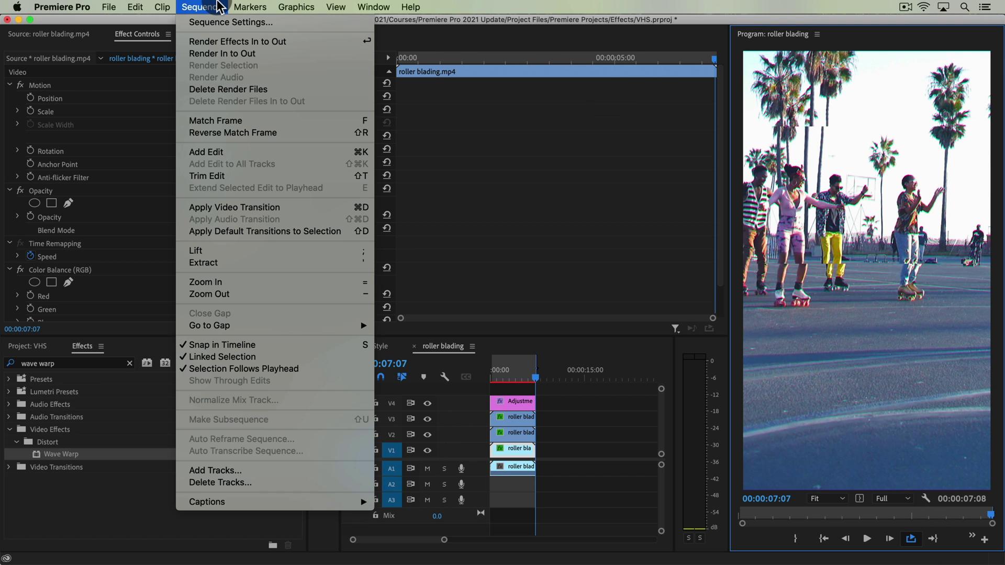
left_click(224, 41)
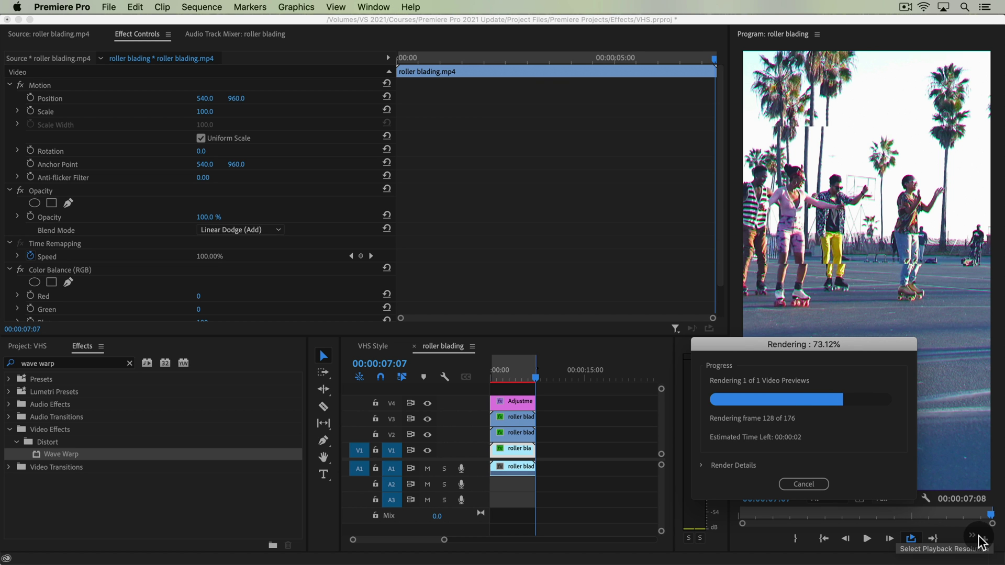
left_click(918, 539)
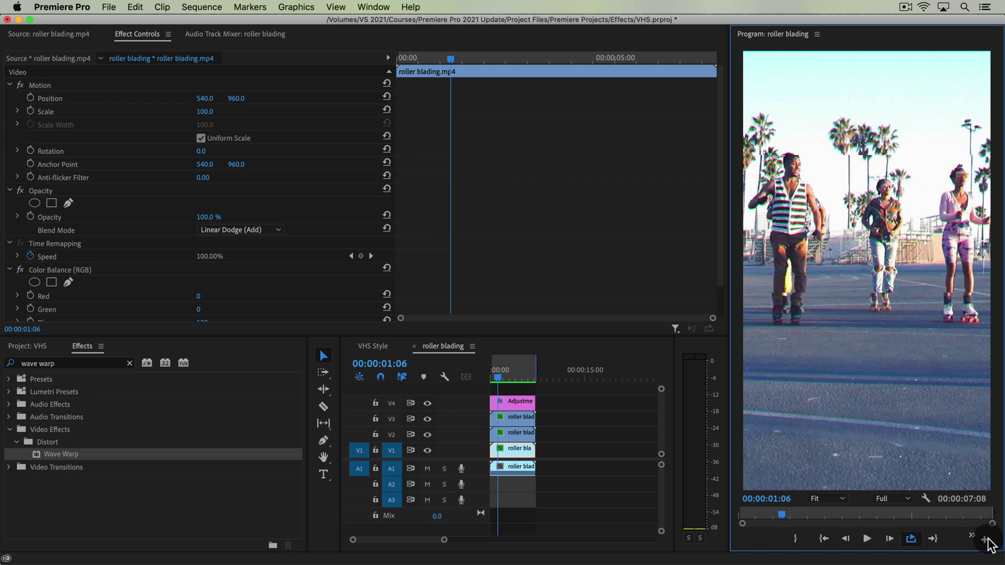
left_click(985, 540)
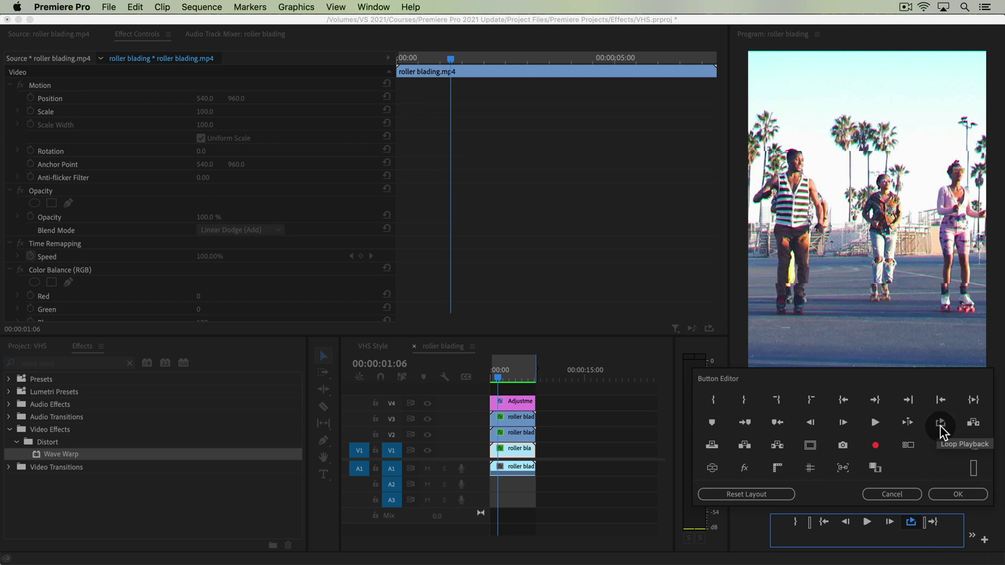
left_click(910, 492)
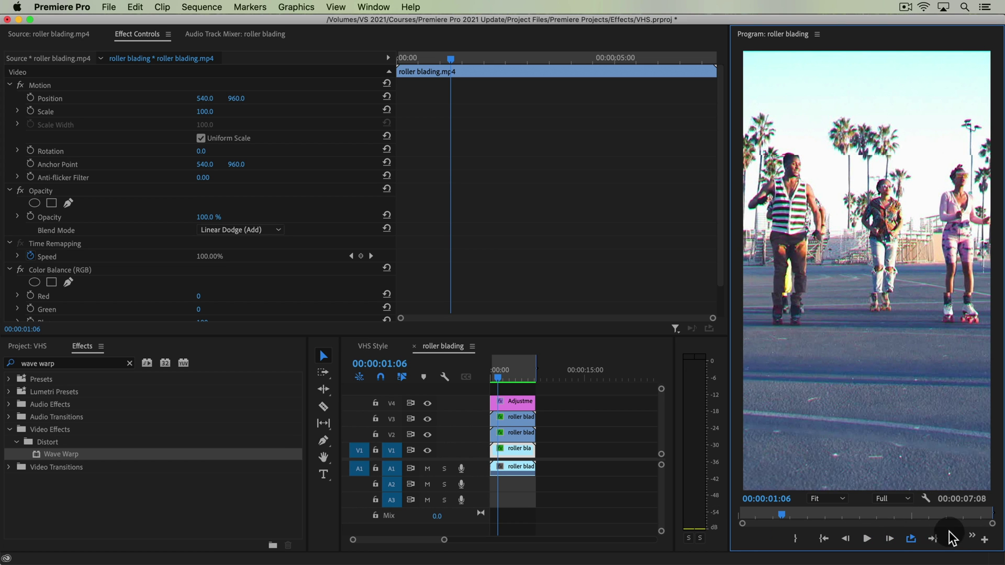
left_click(867, 539)
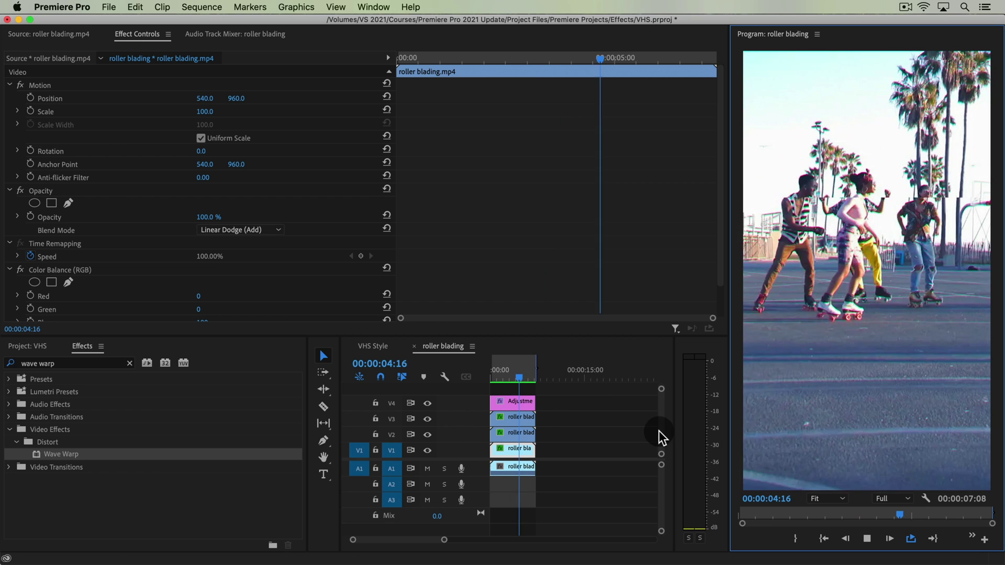
key("space")
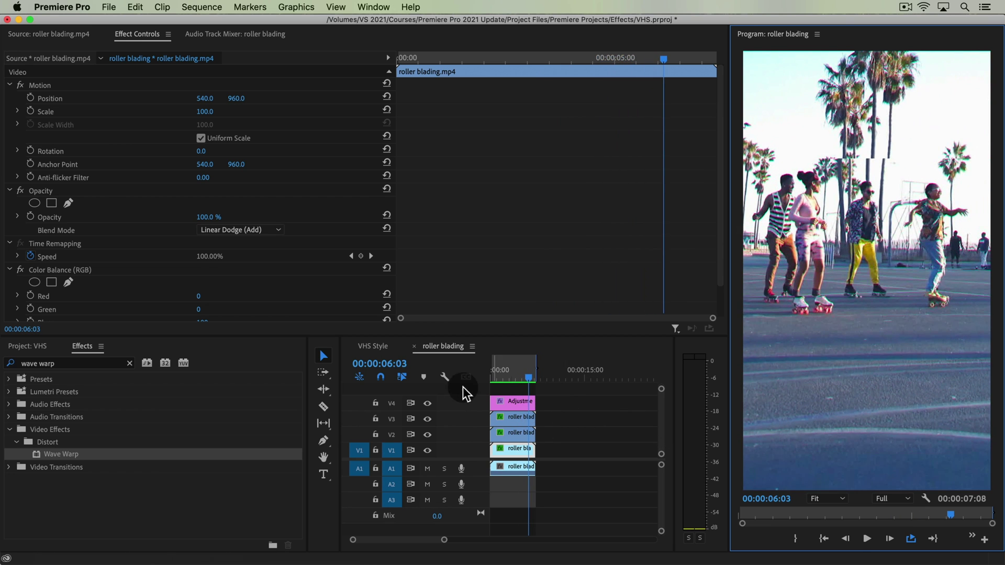
left_click_drag(512, 372, 524, 372)
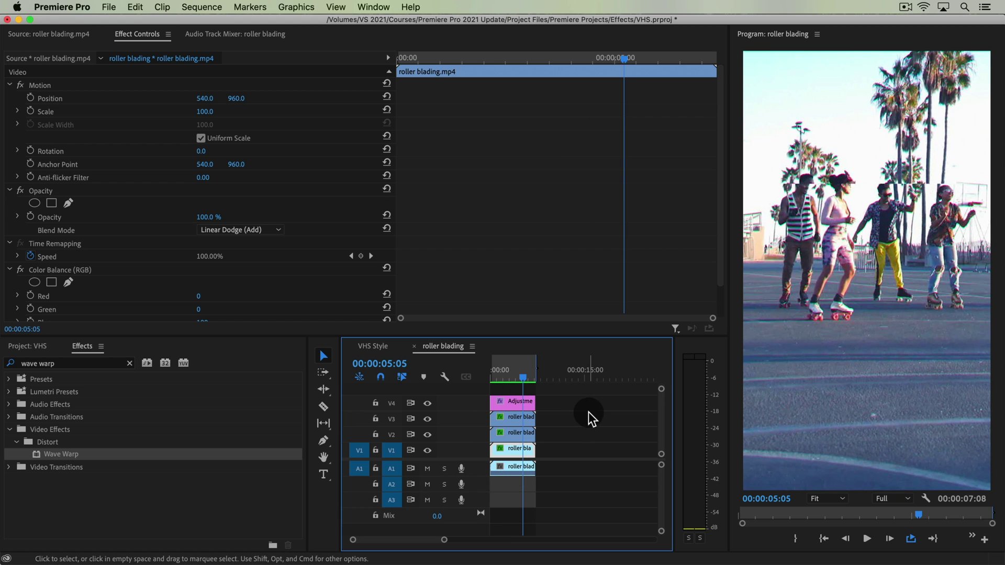
Nest the stacked V1–V3 roller blading clips as Nested Sequence 03.
left_click_drag(565, 424, 491, 465)
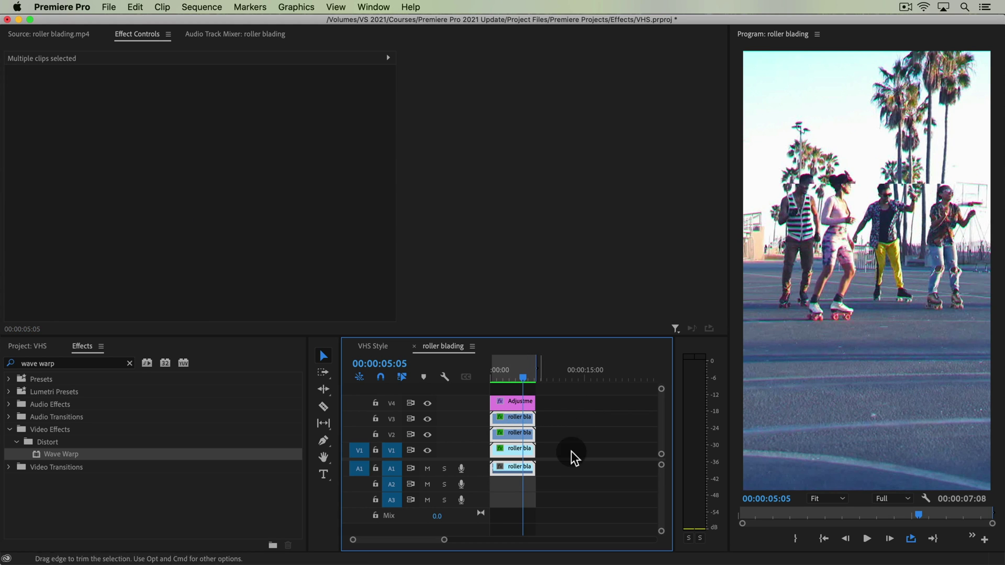
mouse_move(516, 379)
left_mouse_down()
mouse_move(505, 377)
mouse_move(514, 378)
left_mouse_up()
left_click_drag(566, 418, 513, 432)
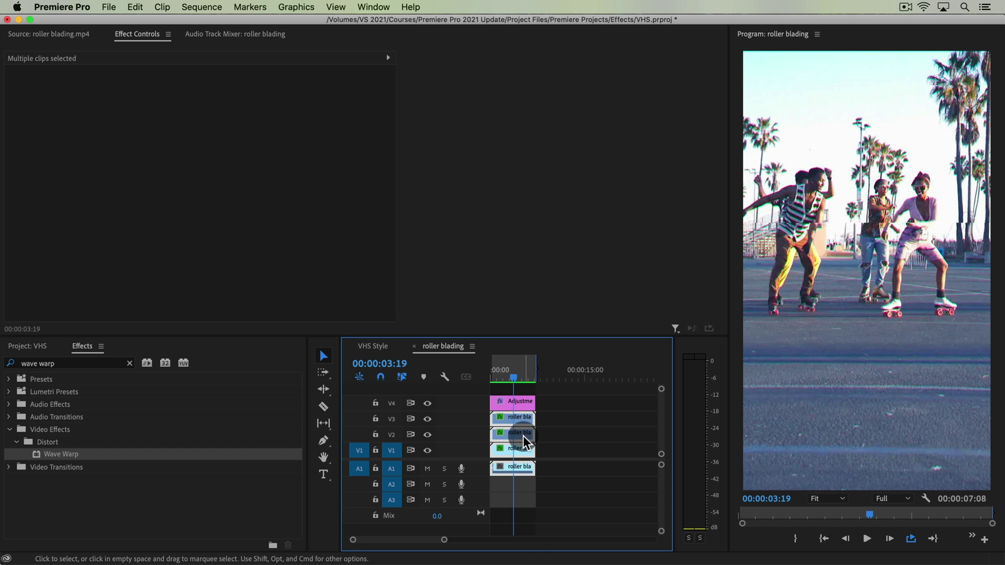
right_click(524, 437)
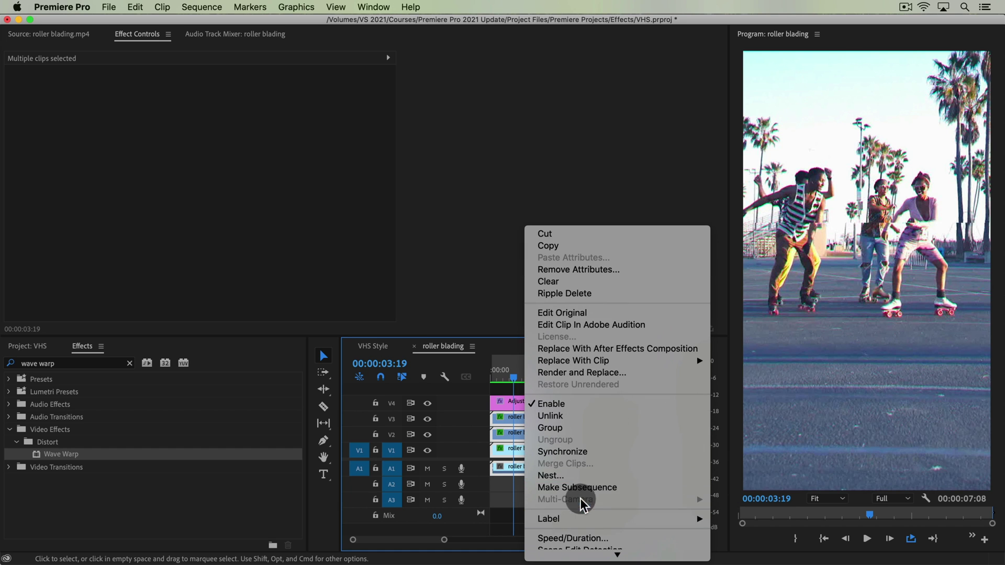
left_click(578, 475)
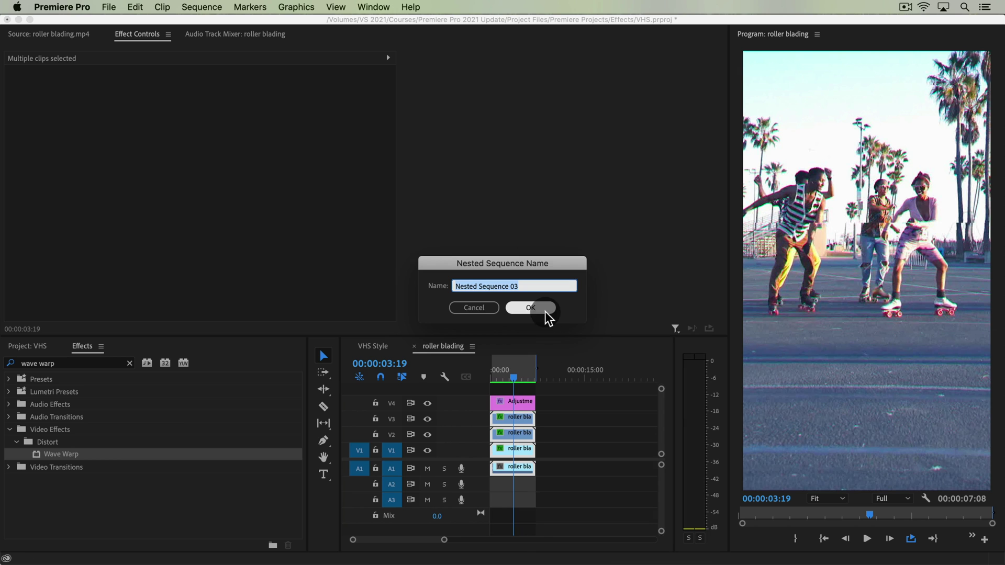
key("Return")
Nudge the nested clip's vertical position, then reset it to the original framing.
left_click_drag(511, 372, 513, 375)
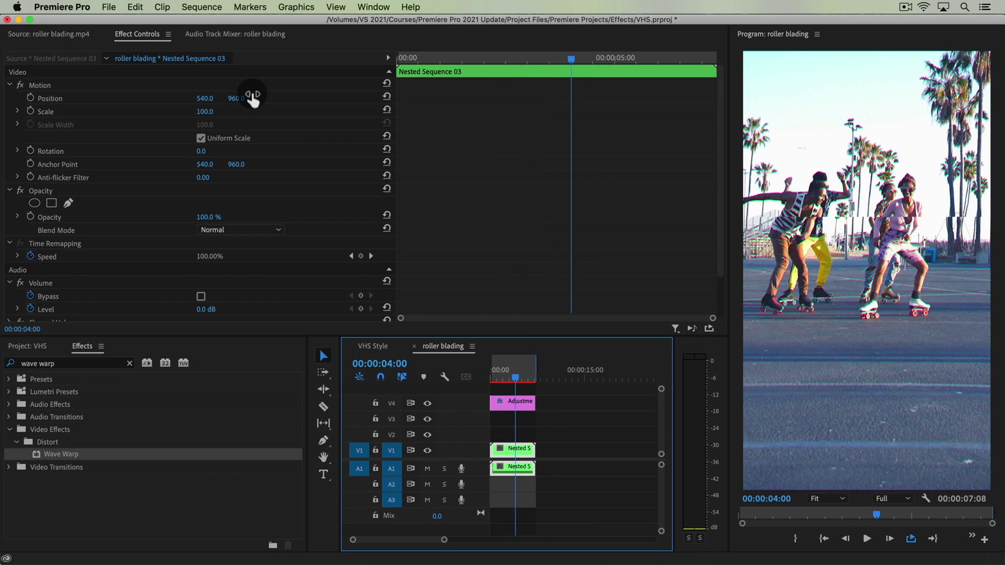
mouse_move(253, 97)
left_mouse_down()
mouse_move(263, 97)
mouse_move(240, 98)
left_mouse_up()
left_click(386, 95)
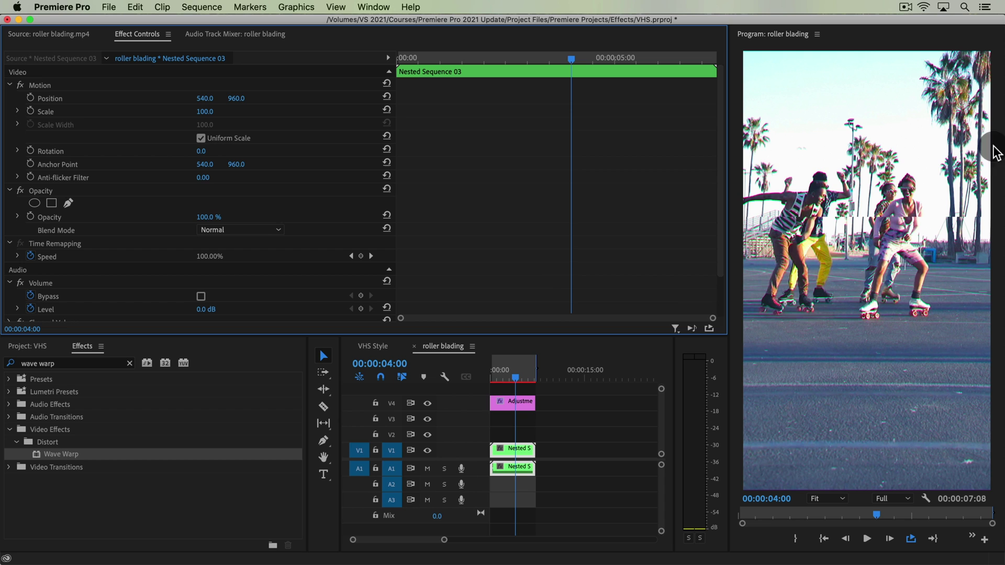
Open Sequence Settings showing the 1080×1920, 24 fps frame, then switch to Calculator.
left_click(203, 7)
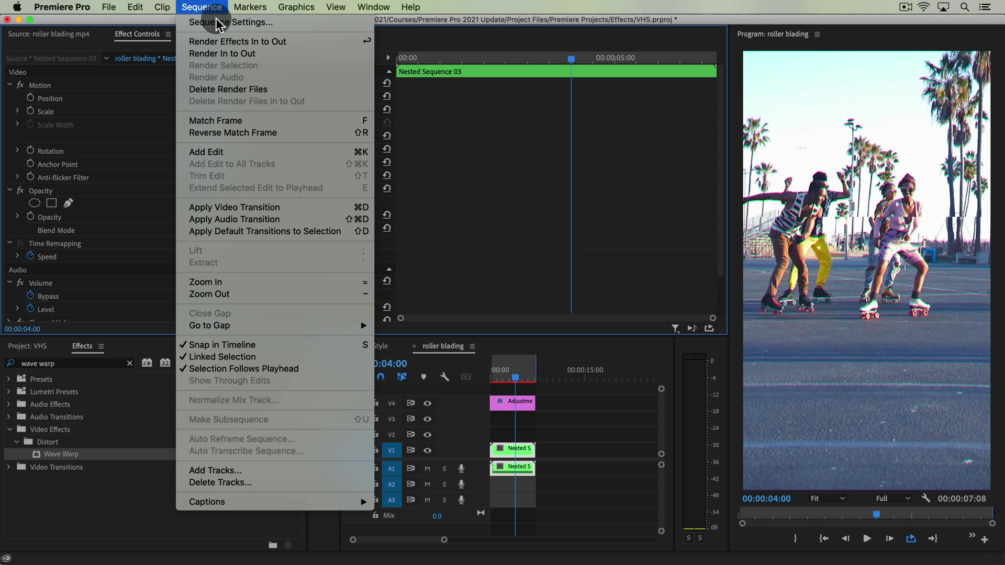
left_click(222, 22)
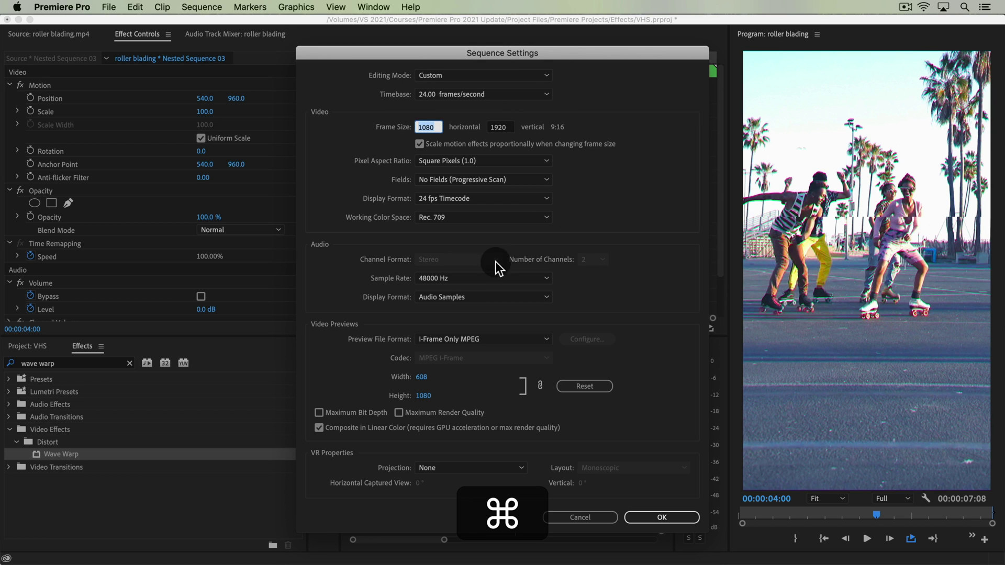
key("super+Tab")
Compute 1080/4 = 270 and 270×3 = 810 in Calculator, then return to Premiere Pro.
left_click(386, 291)
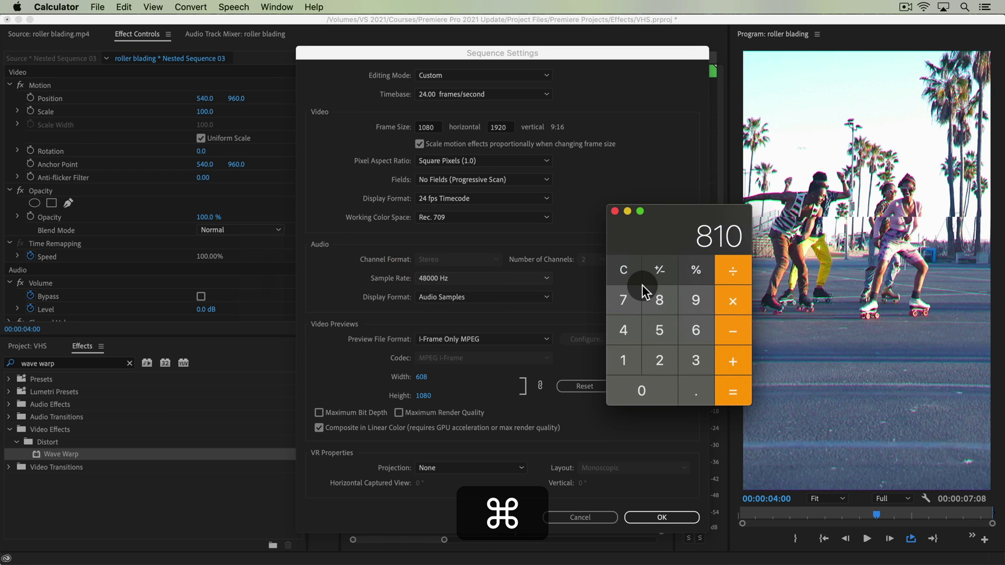
left_click(629, 279)
left_click_drag(661, 227, 675, 171)
type("1080")
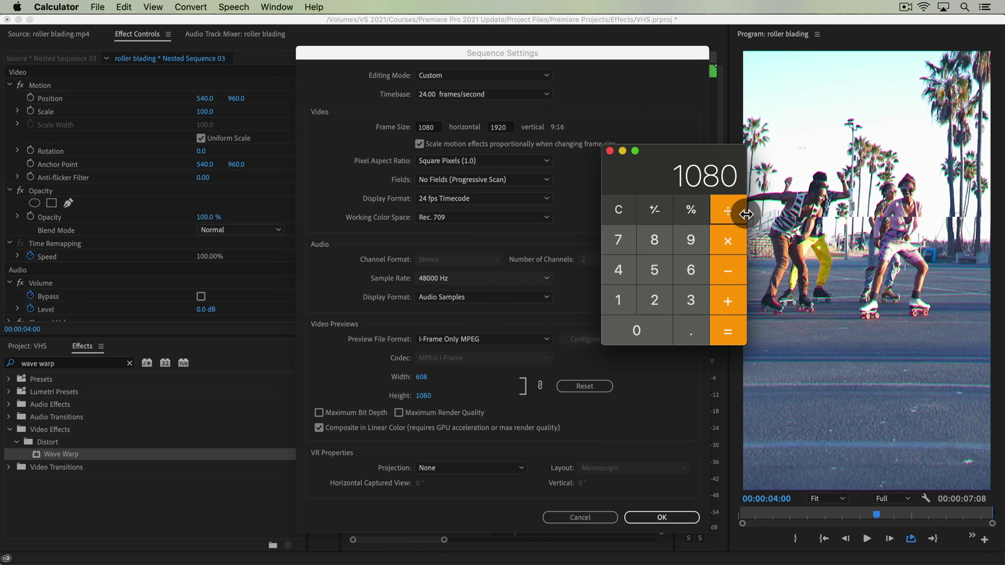
type("4")
key("Return")
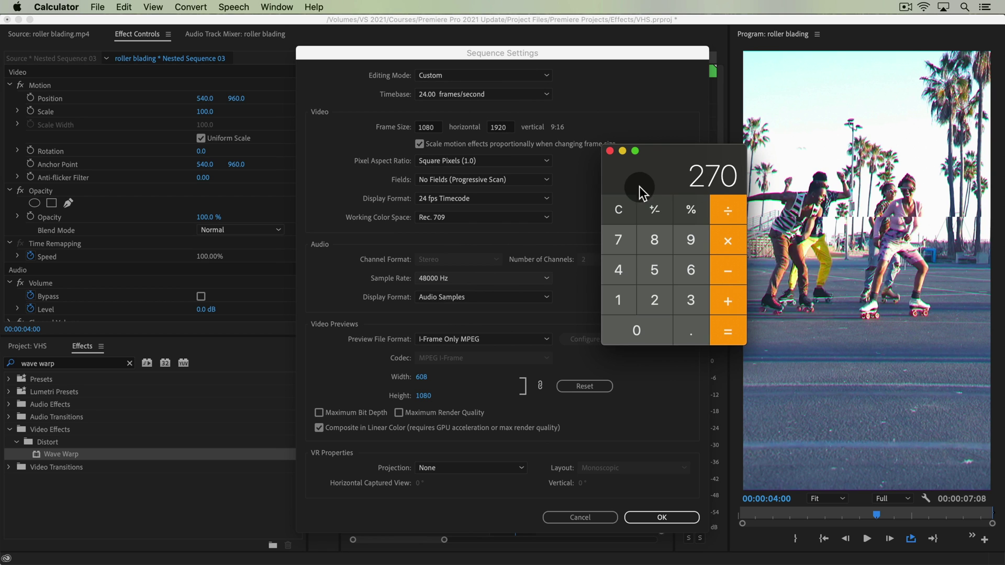
type("3")
key("Return")
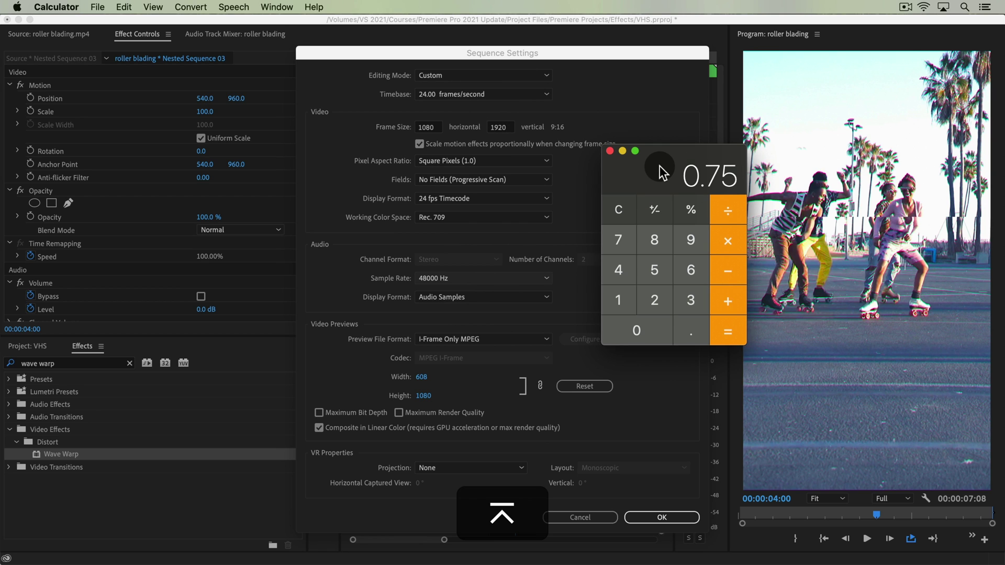
left_click(622, 209)
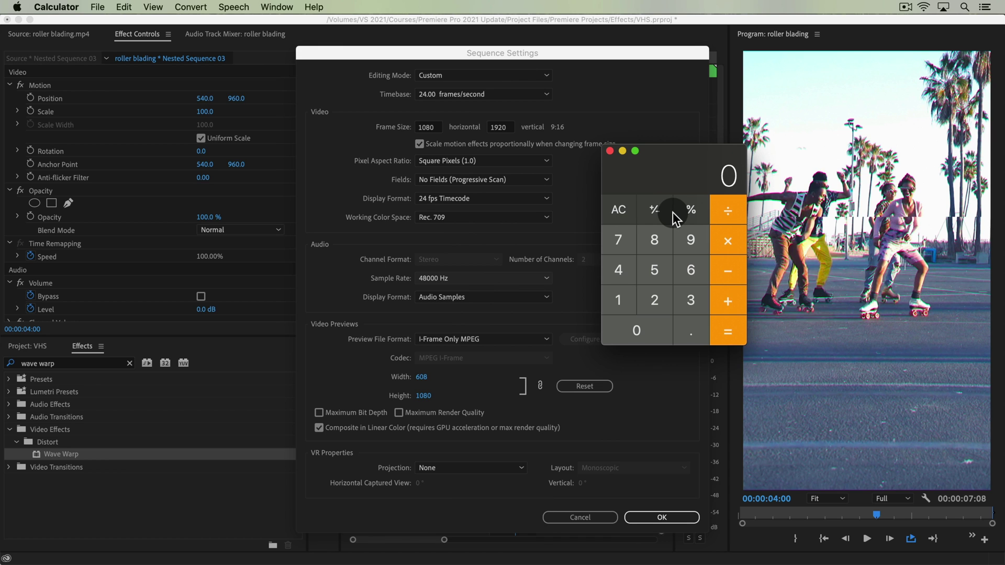
type("270*3")
key("Return")
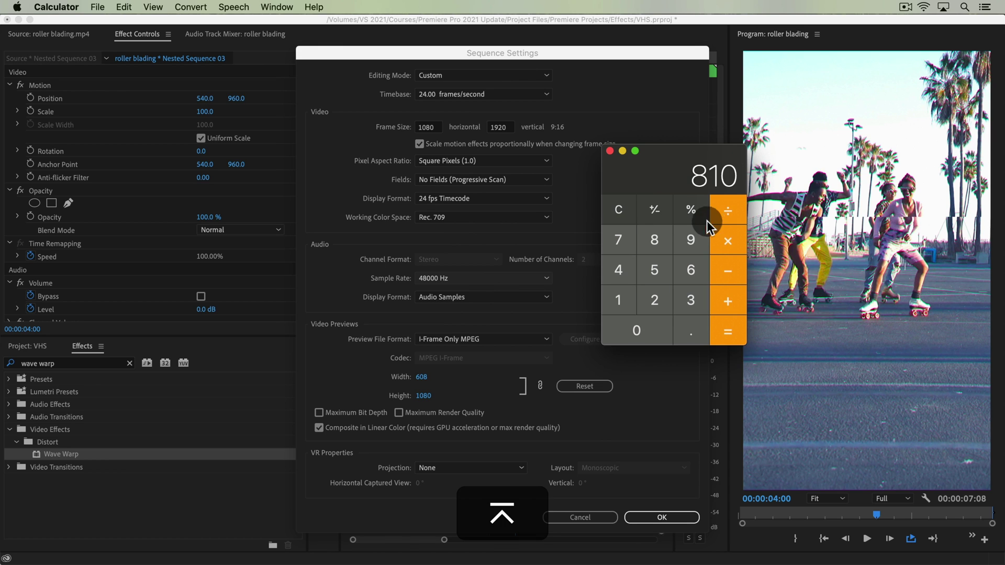
left_click(522, 129)
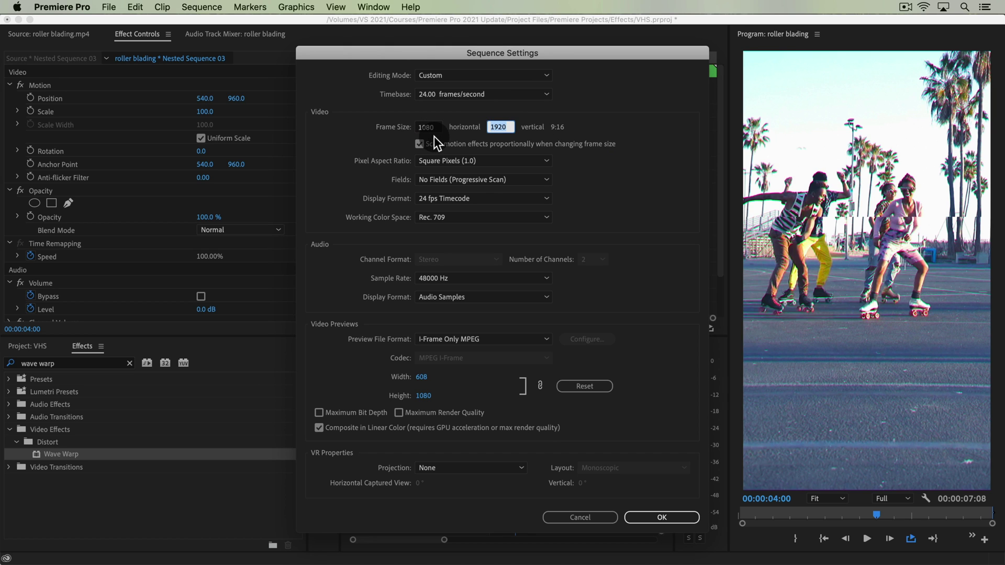
Change the sequence frame height to 810 and accept deleting preview files.
type("810")
key("Tab")
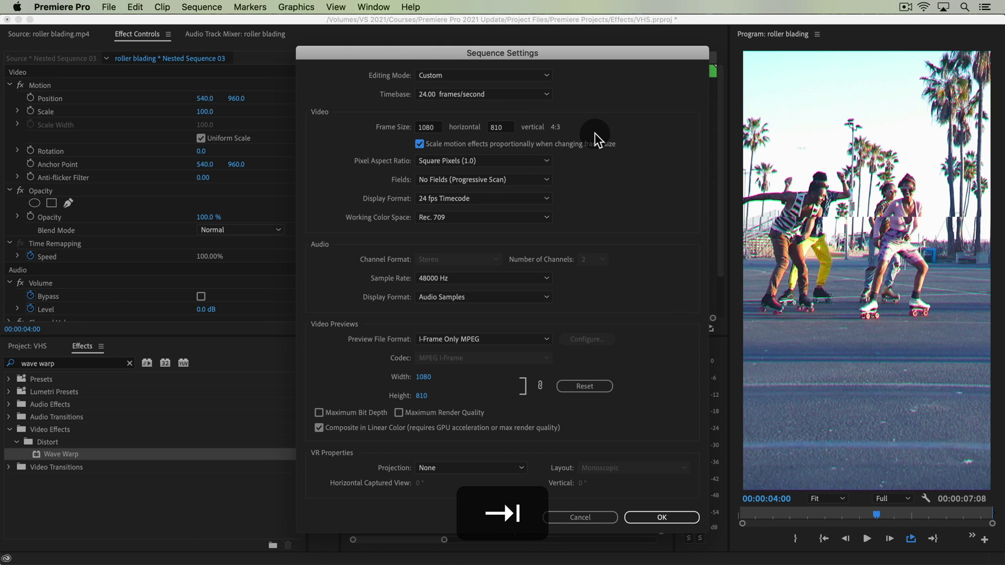
left_click(664, 517)
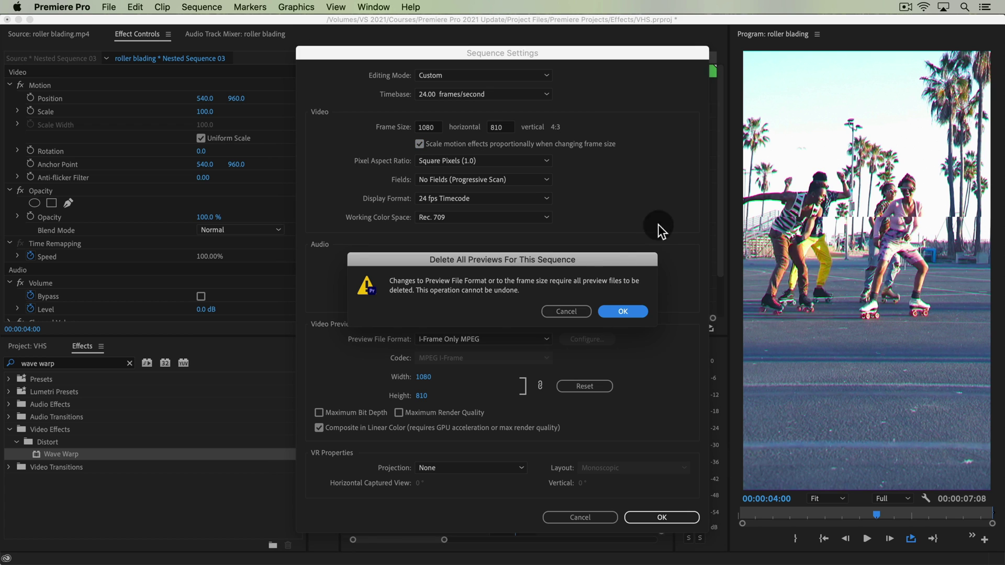
left_click(639, 314)
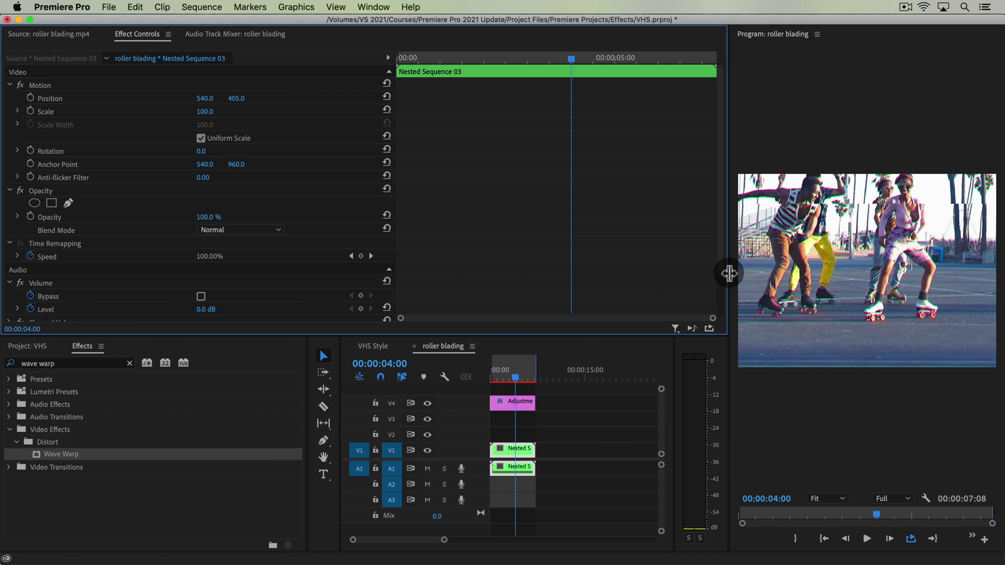
Move Nested Sequence 03 down to Position Y 521 within the 4:3 frame.
left_click_drag(729, 272, 612, 285)
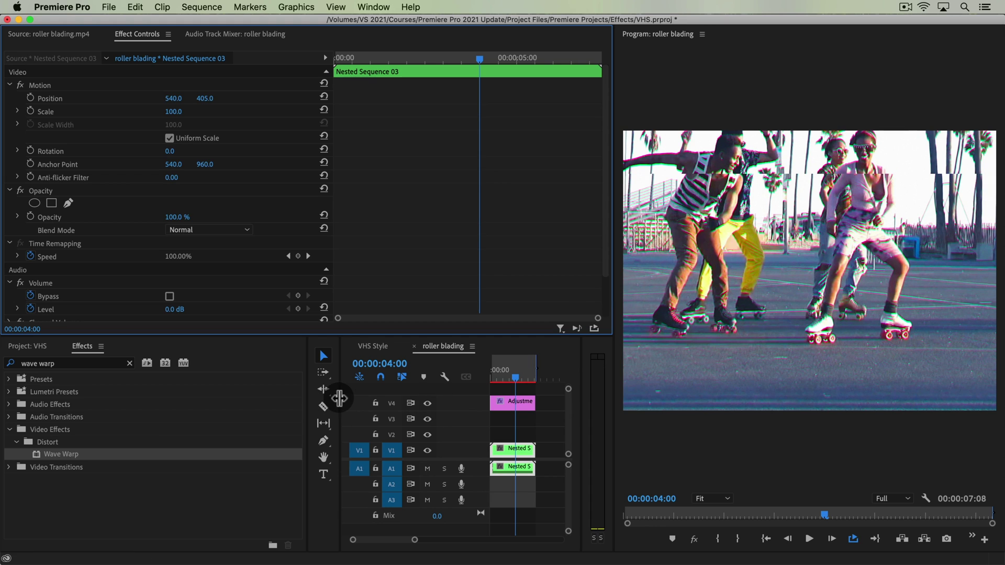
left_click_drag(339, 399, 256, 401)
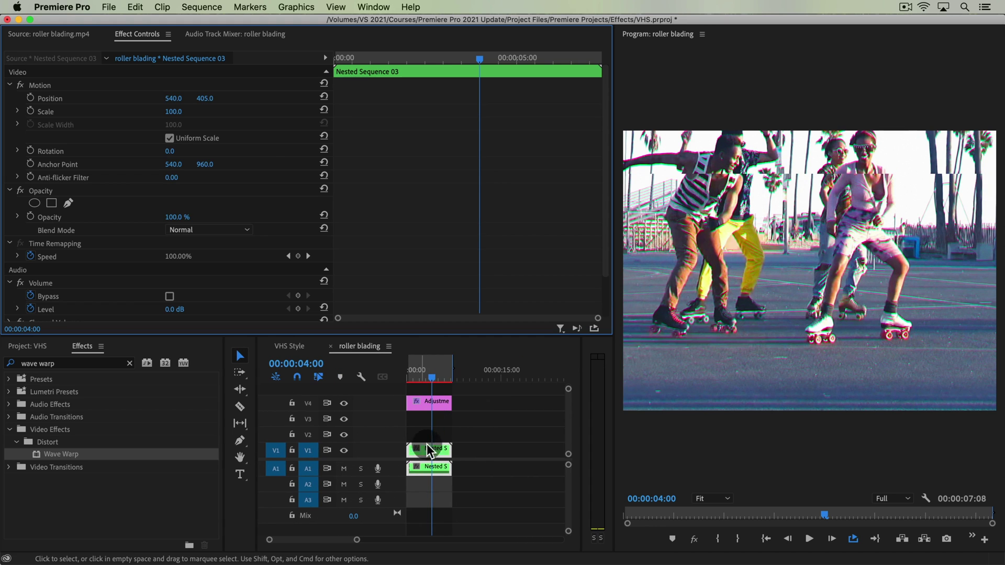
left_click_drag(205, 98, 266, 98)
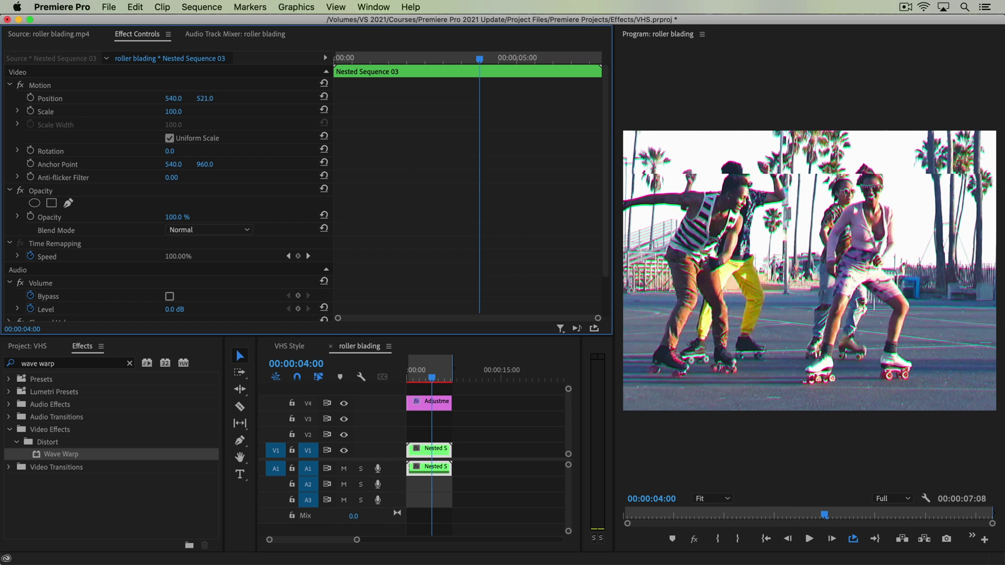
left_click_drag(441, 377, 404, 387)
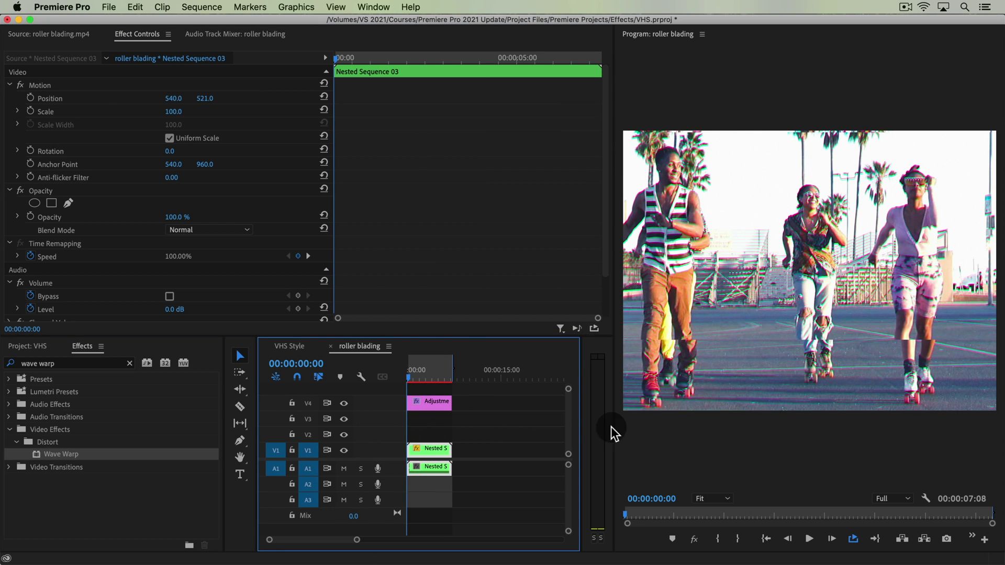
Play back the opening of the 1080×810 sequence, then open the Sequence menu.
key("space")
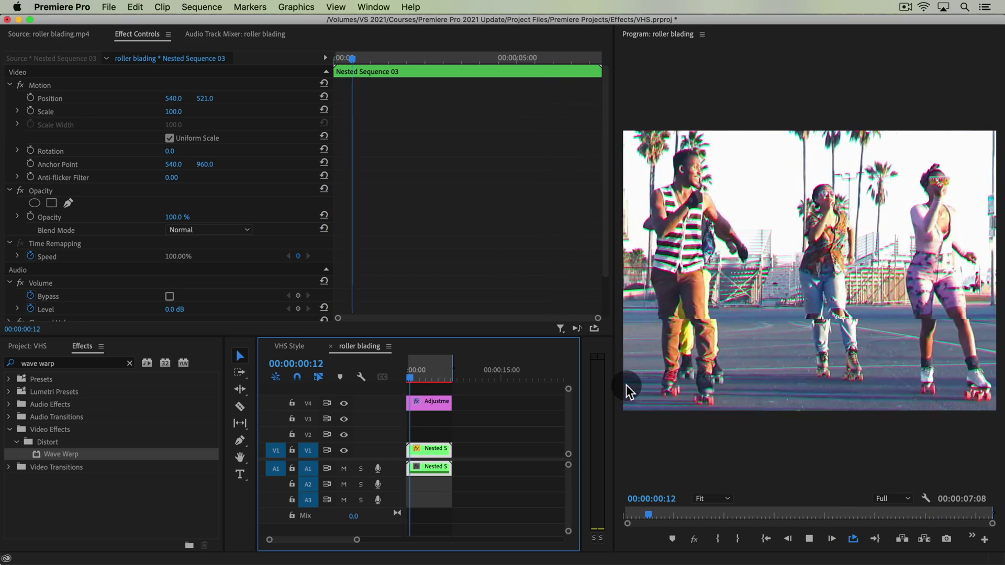
key("space")
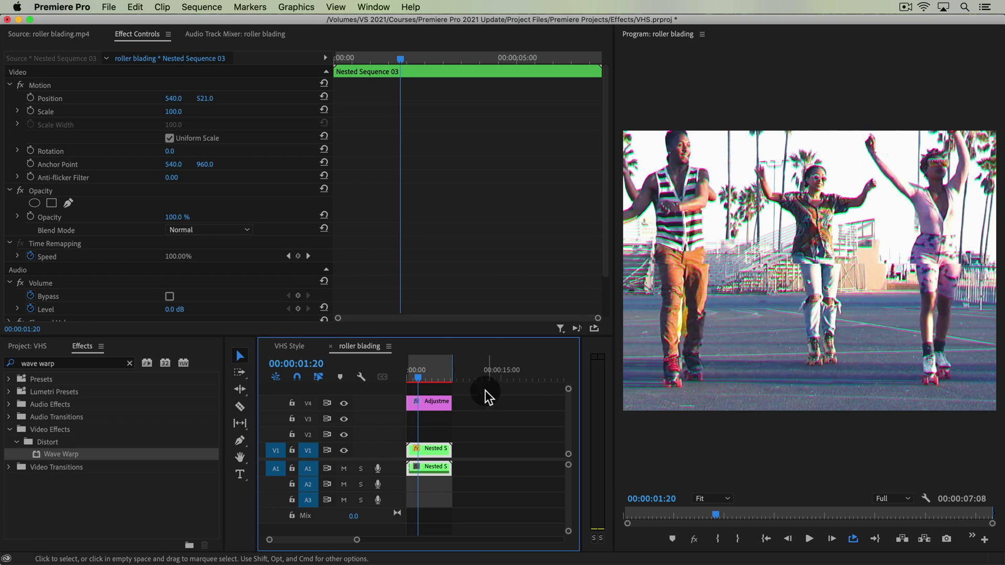
left_click(202, 7)
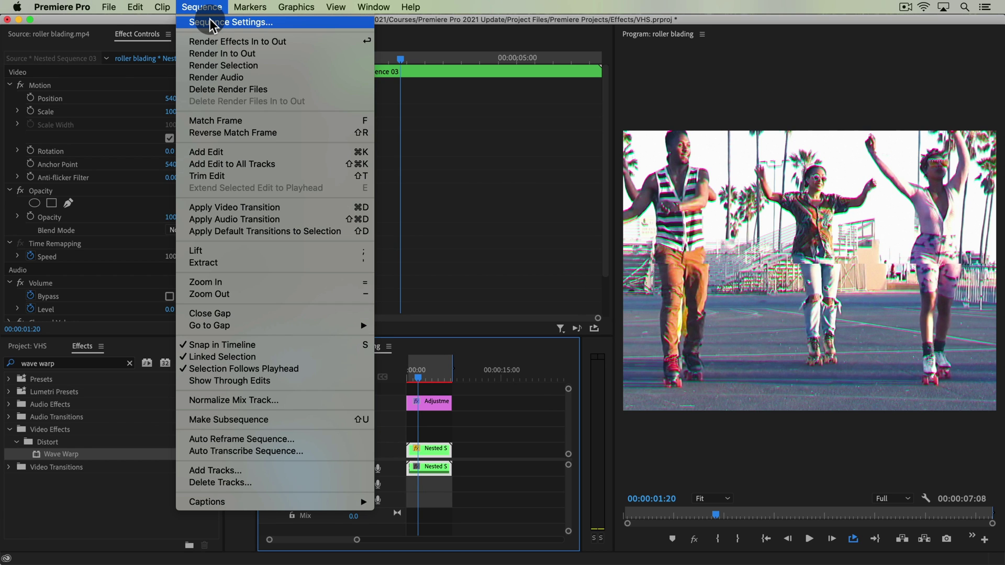
Resize the roller blading sequence frame from 1080×810 to 1280 × 720, accepting deletion of previews.
left_click(211, 22)
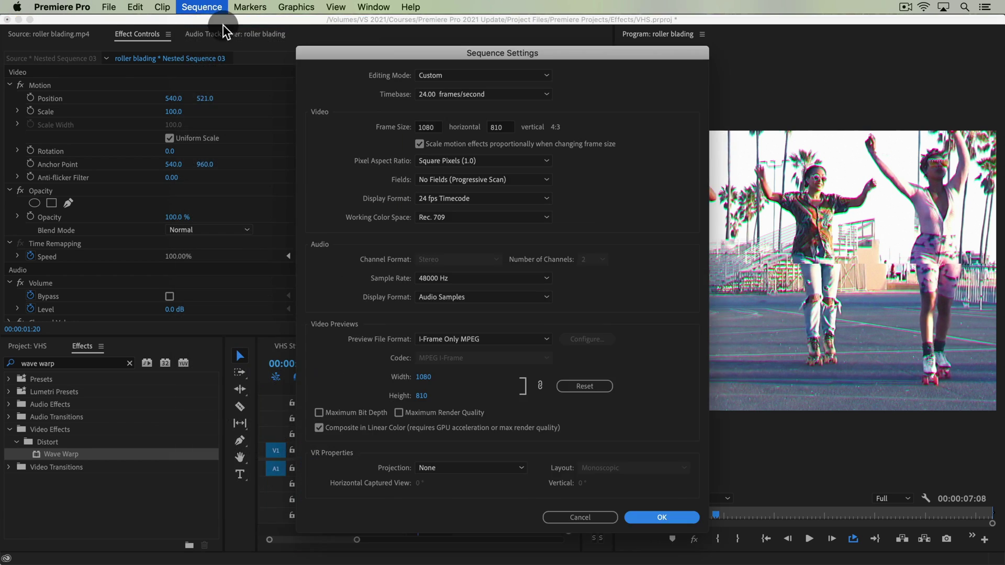
left_click(435, 131)
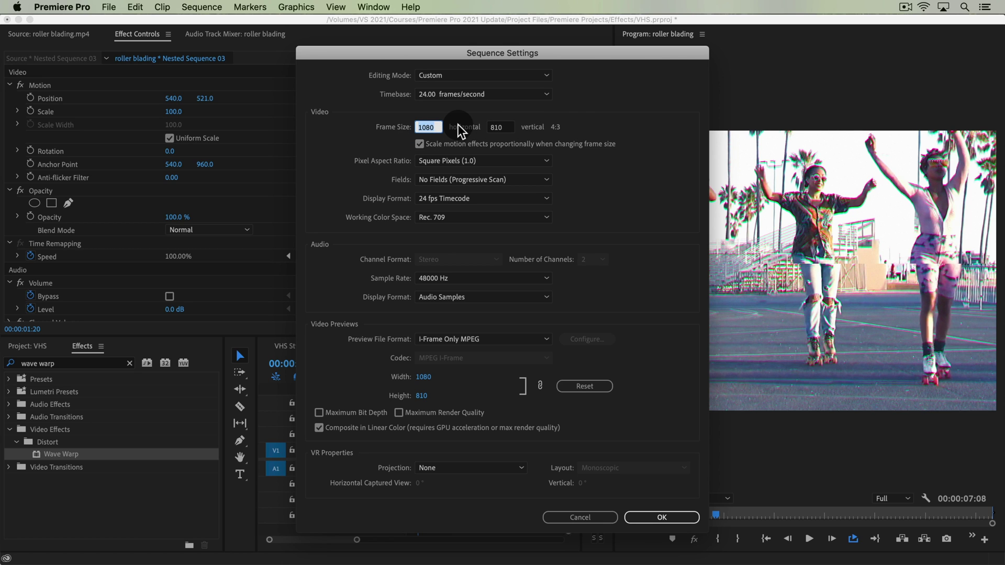
key("Tab")
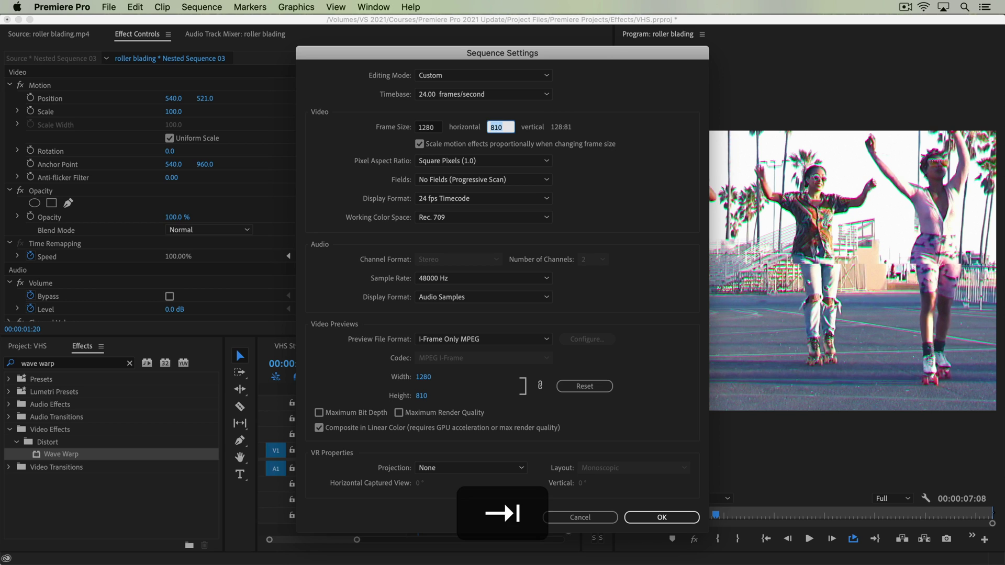
type("720")
key("Tab")
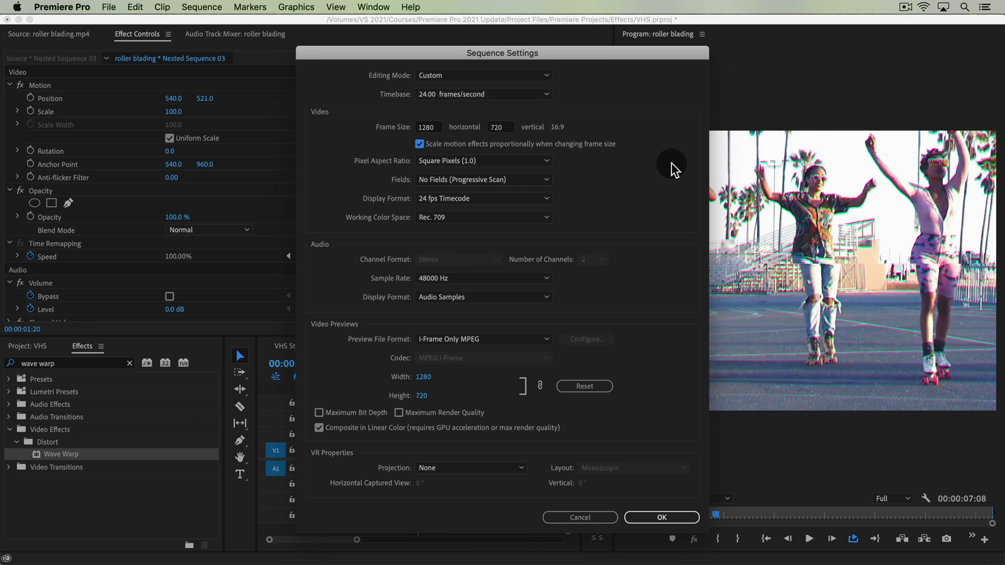
left_click(657, 518)
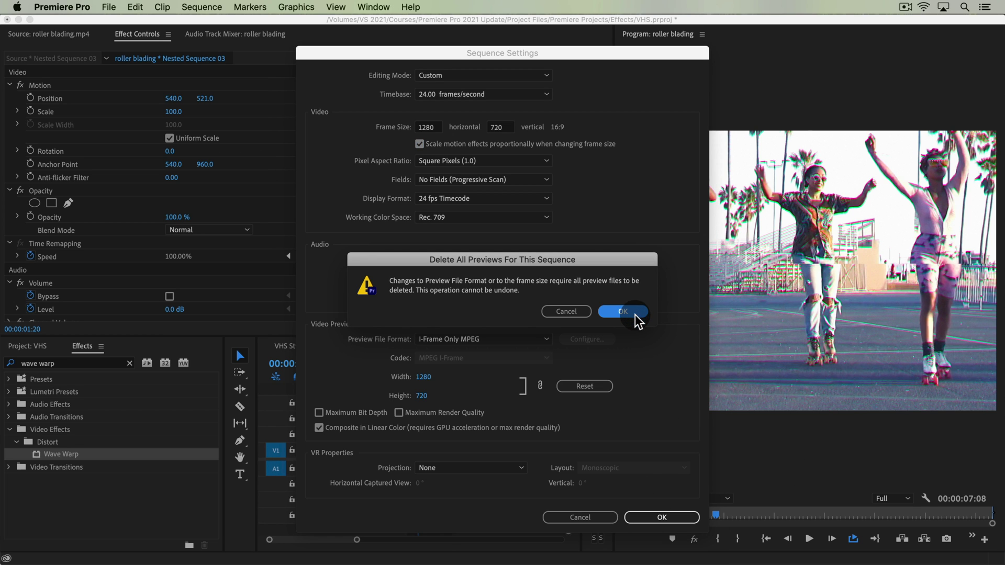
left_click(636, 315)
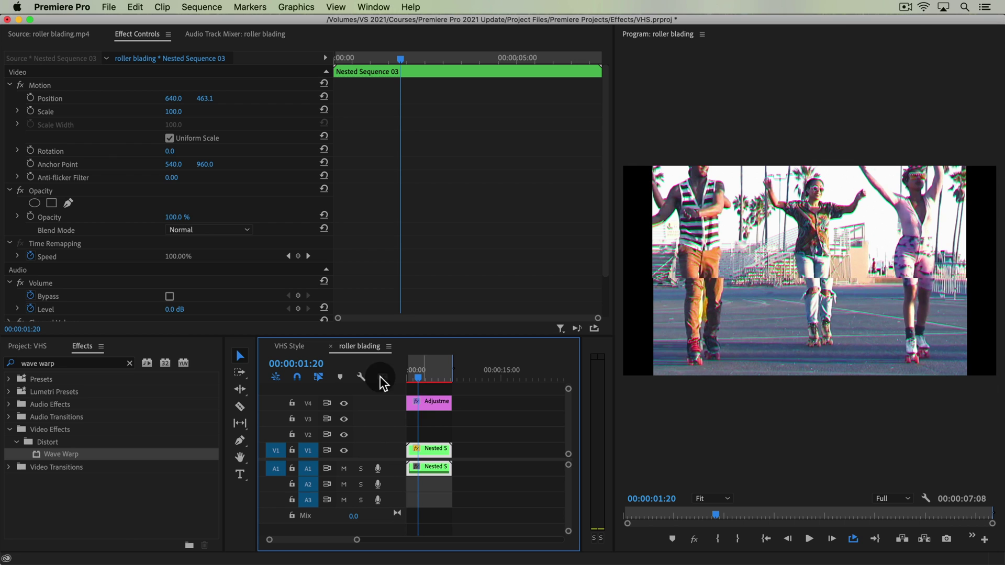
Lower the nested roller blading clip to Position 640, 618.1 and bring up the Project panel.
left_click(435, 450)
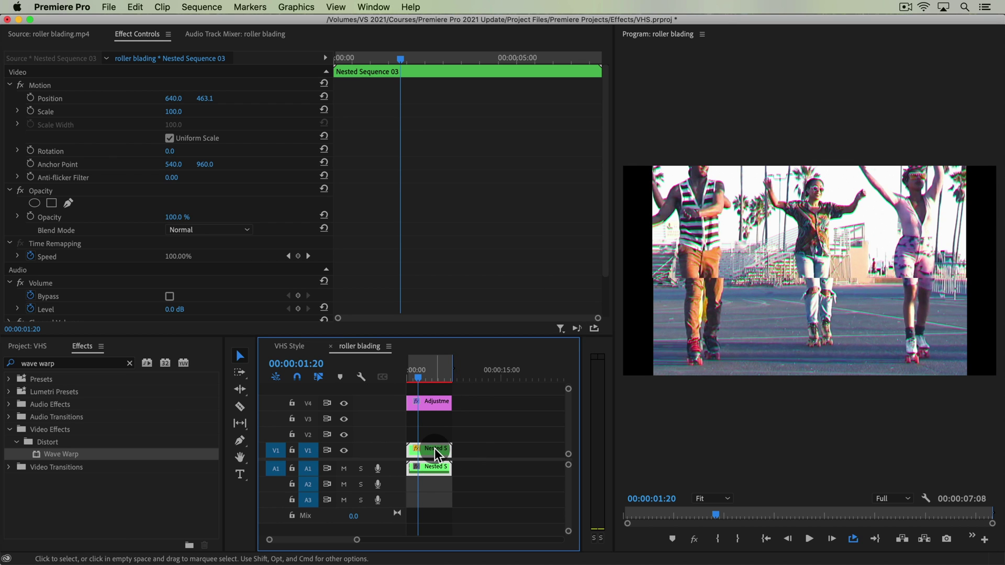
left_click_drag(204, 98, 286, 99)
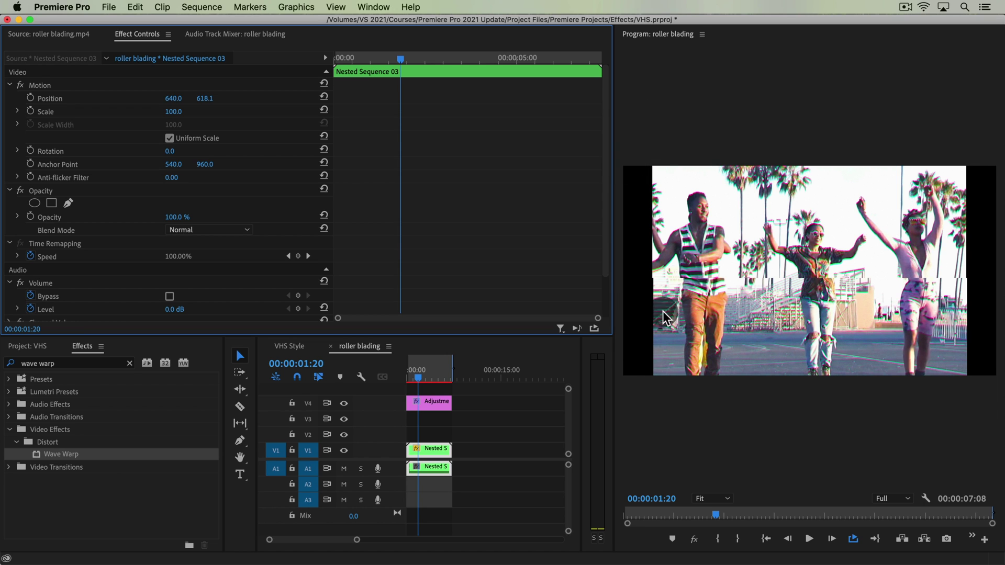
left_click(29, 347)
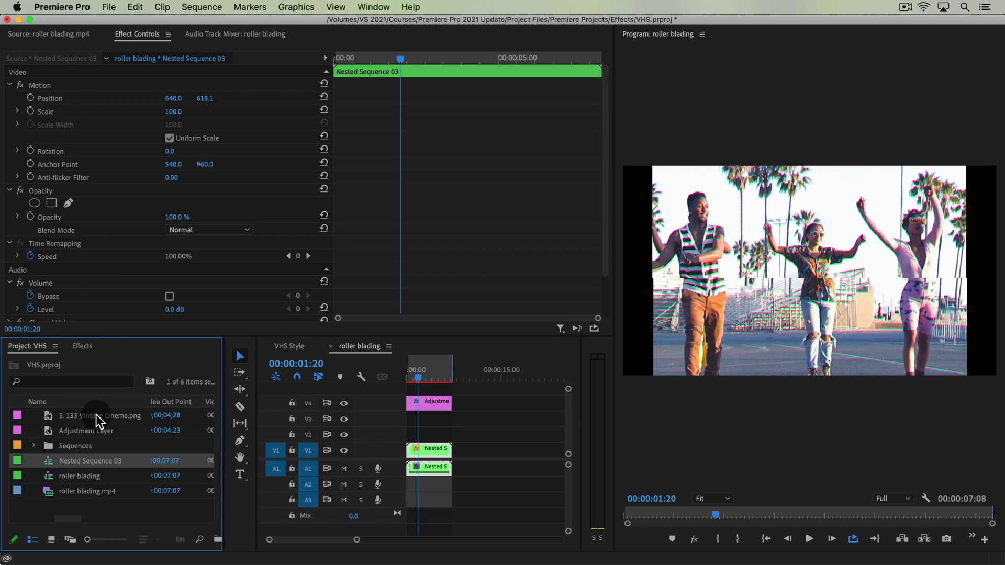
Put S. 133 Vintage Cinema.png on V4, trim it to the sequence end, and set it to frame size.
left_click_drag(94, 416, 409, 387)
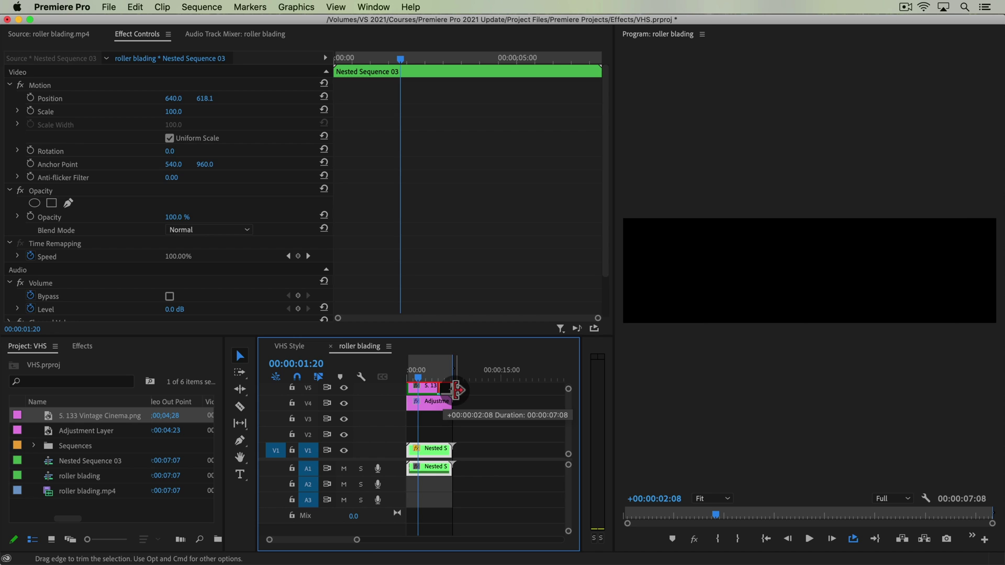
left_click_drag(457, 390, 429, 407)
left_click(431, 403)
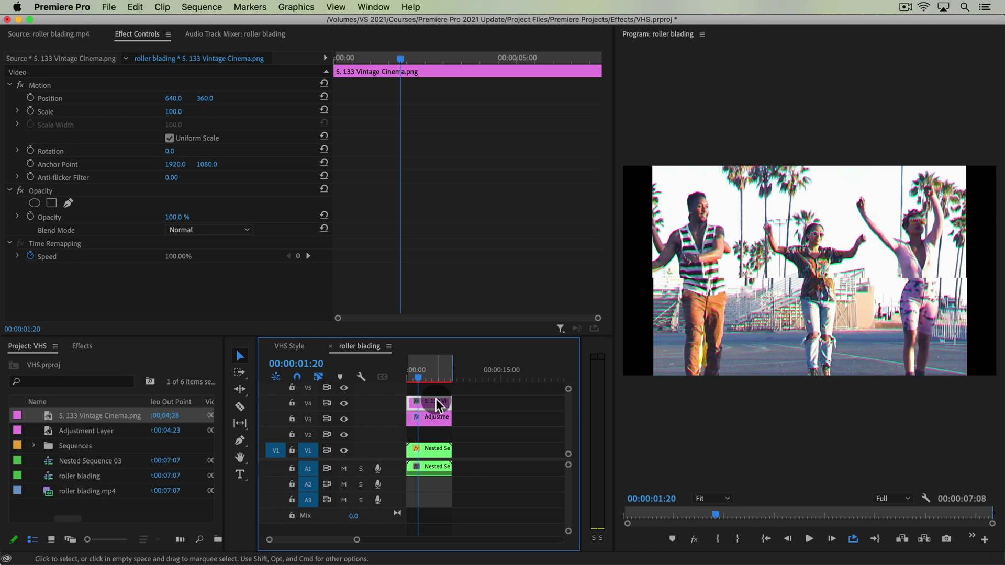
right_click(435, 399)
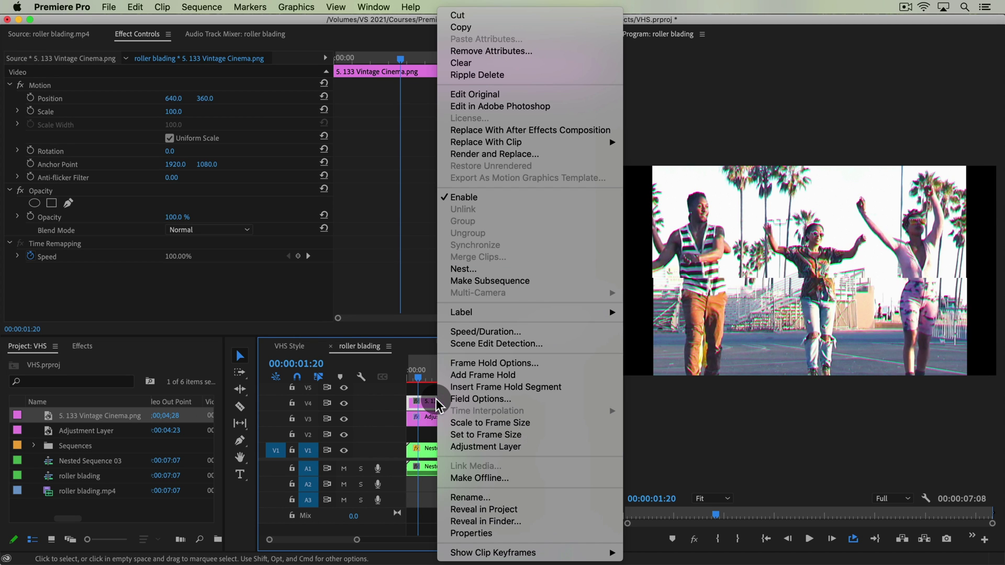
left_click(486, 435)
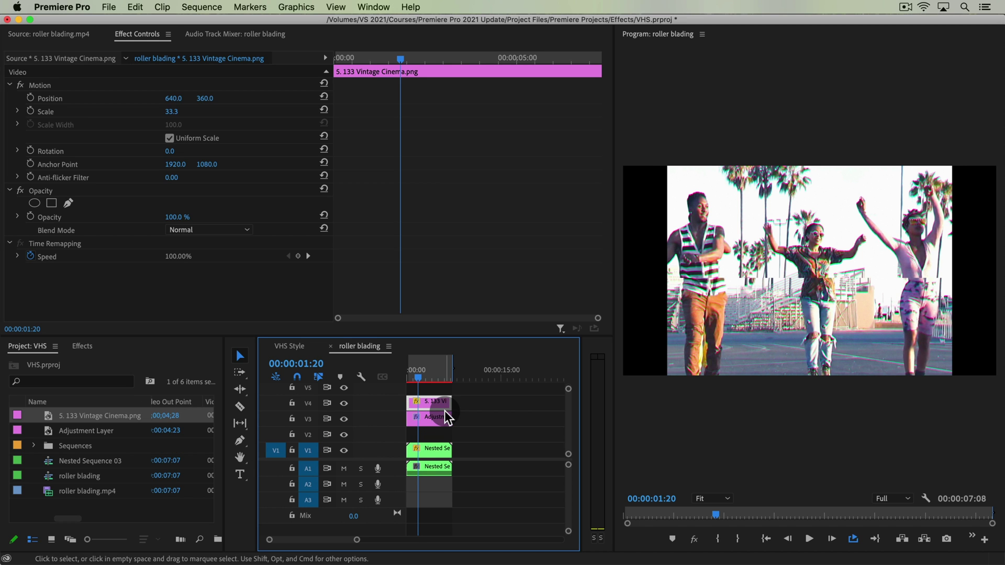
left_click_drag(425, 373, 369, 378)
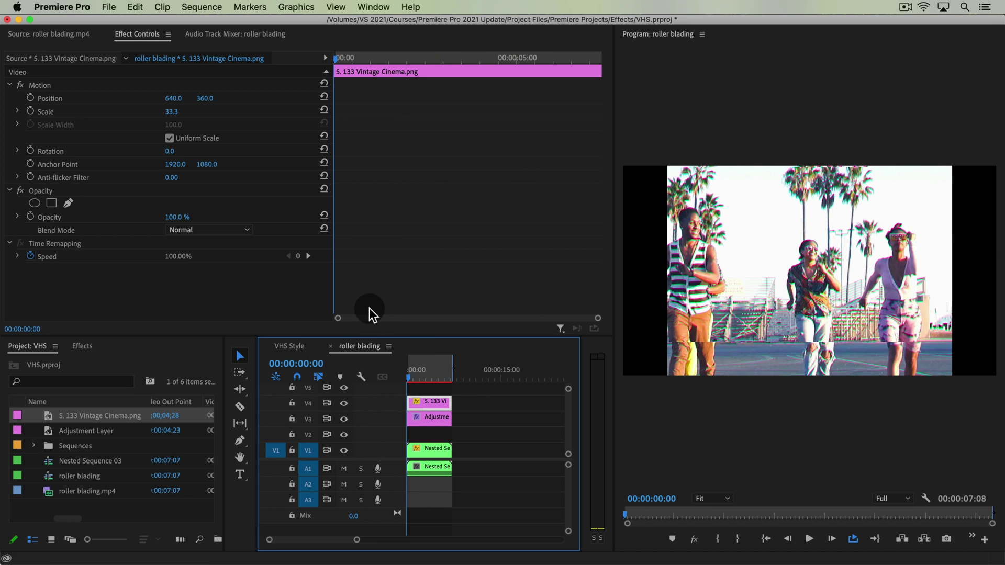
key("space")
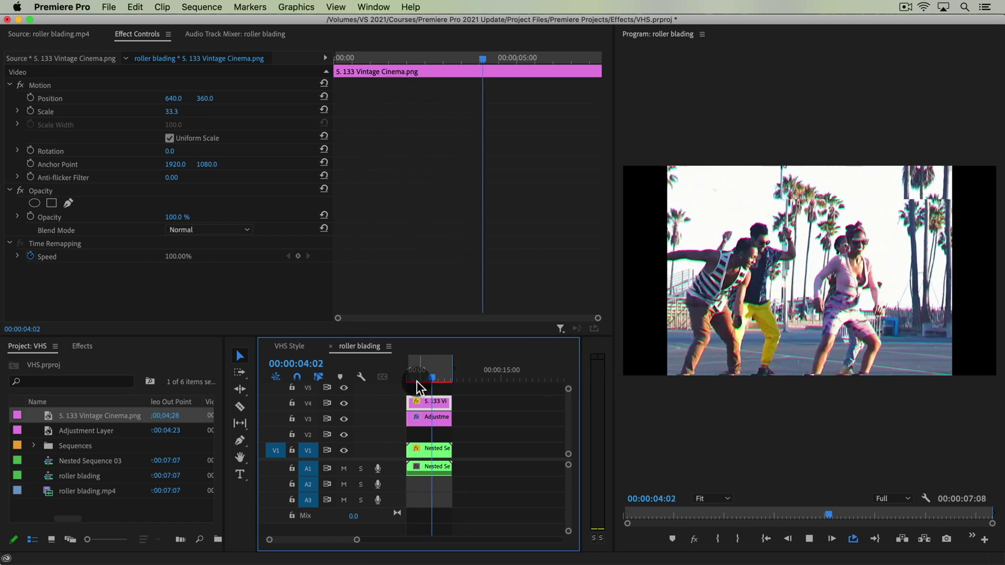
left_click(467, 365)
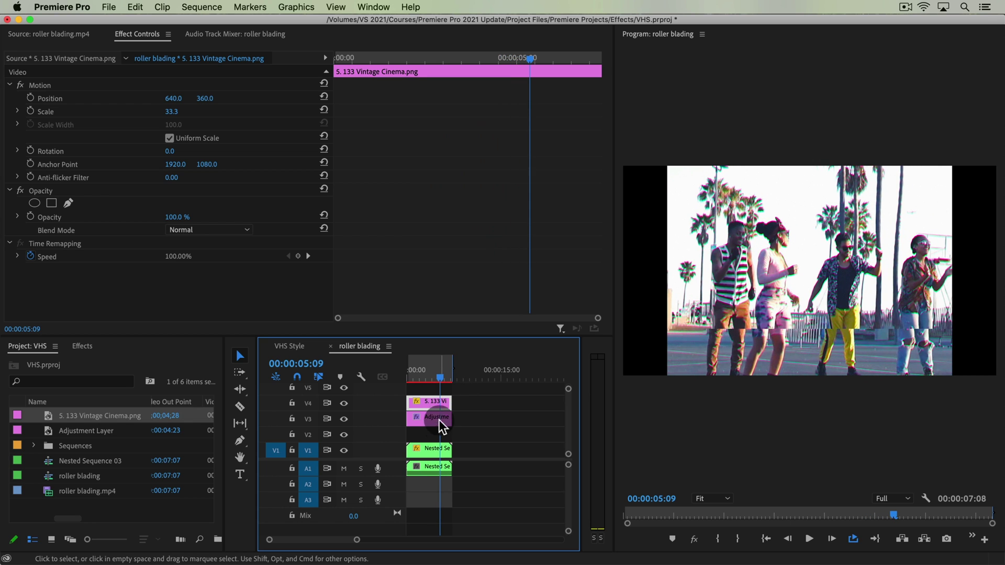
left_click(435, 454)
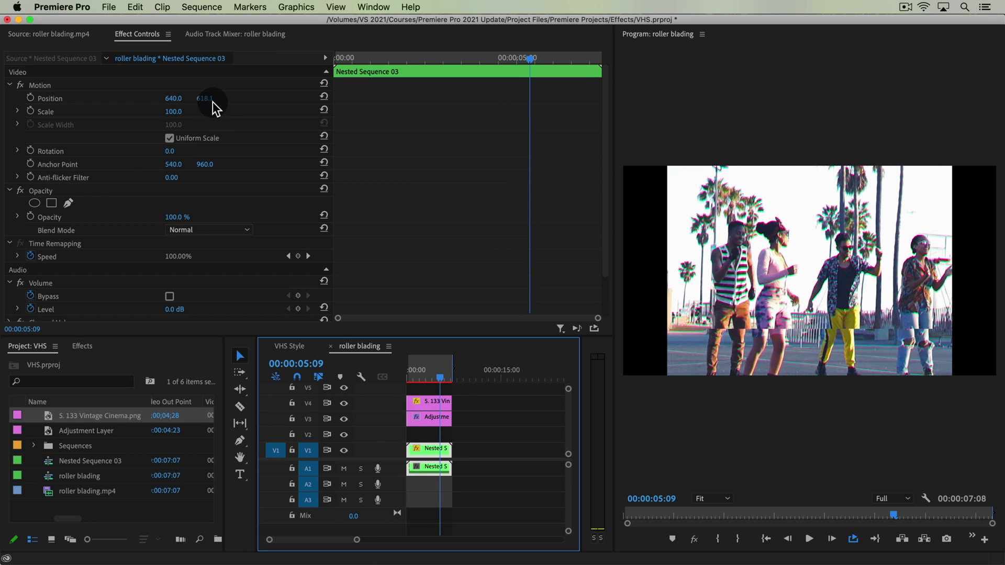
Raise the nested clip to Position Y 500.1 and play the sequence from the start to review.
left_click_drag(213, 105, 152, 104)
left_click(438, 377)
key("Home")
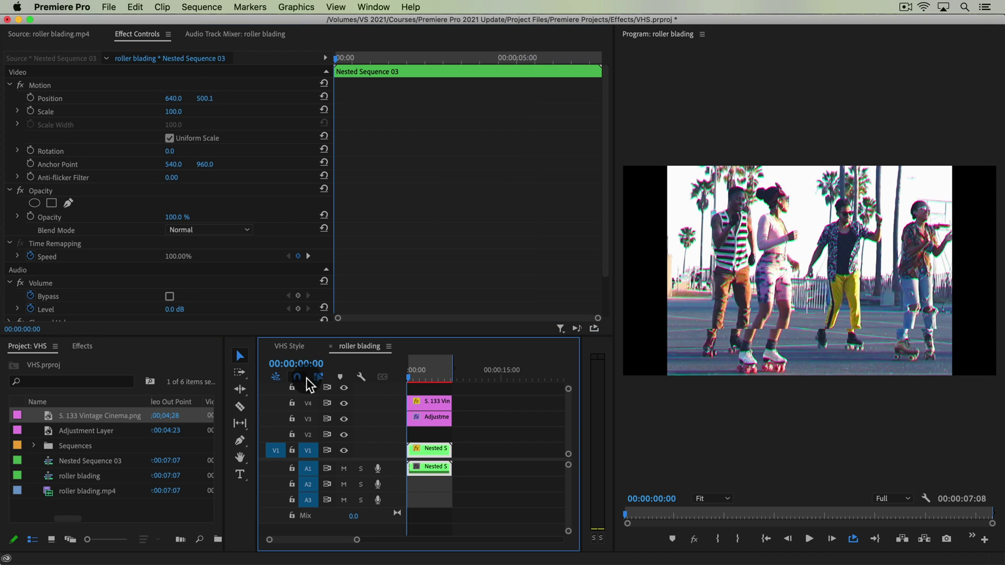
key("space")
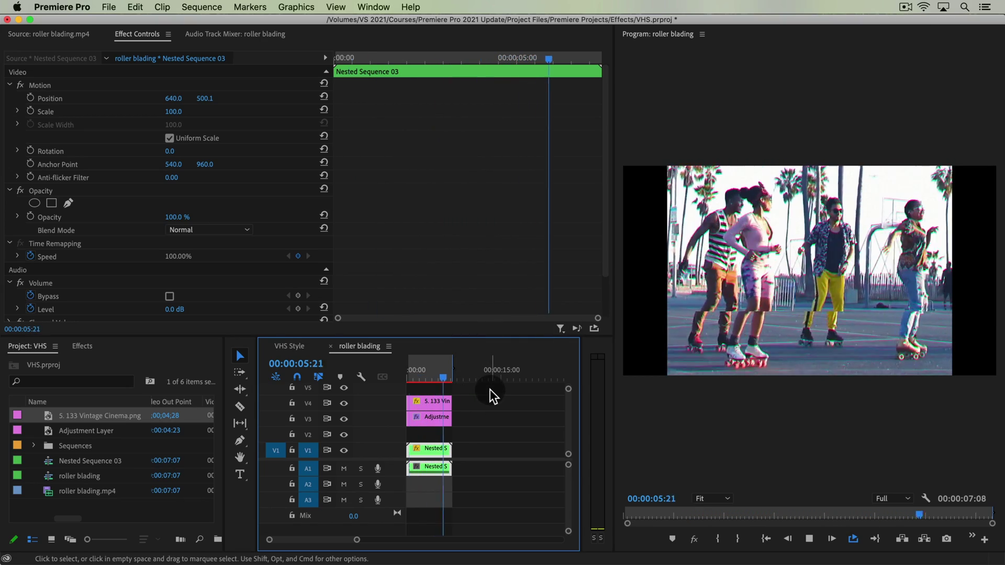
key("space")
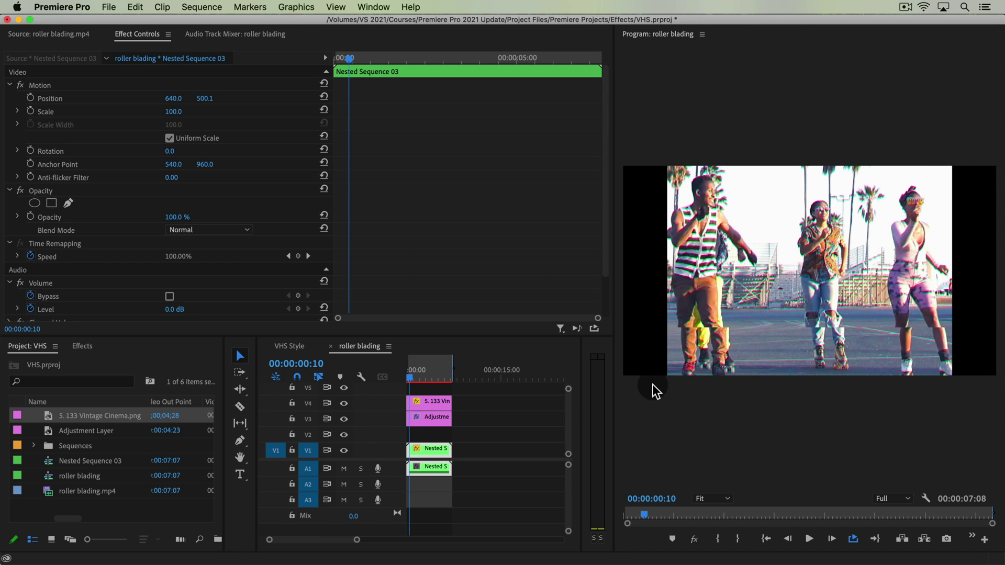
Open the Essential Graphics panel and dock it on the right of the workspace.
left_click(374, 7)
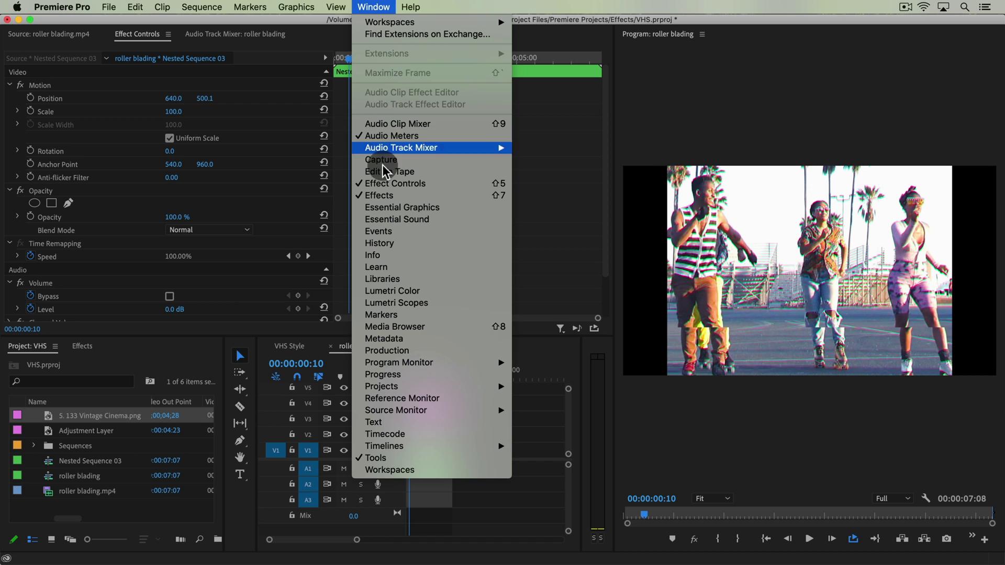
left_click(402, 207)
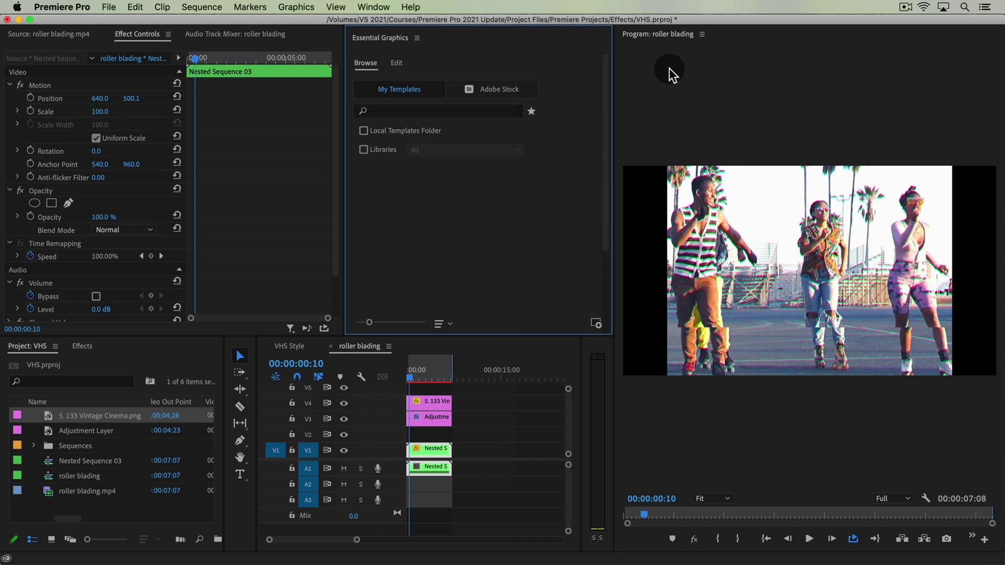
left_click_drag(426, 38, 598, 132)
left_click(756, 33)
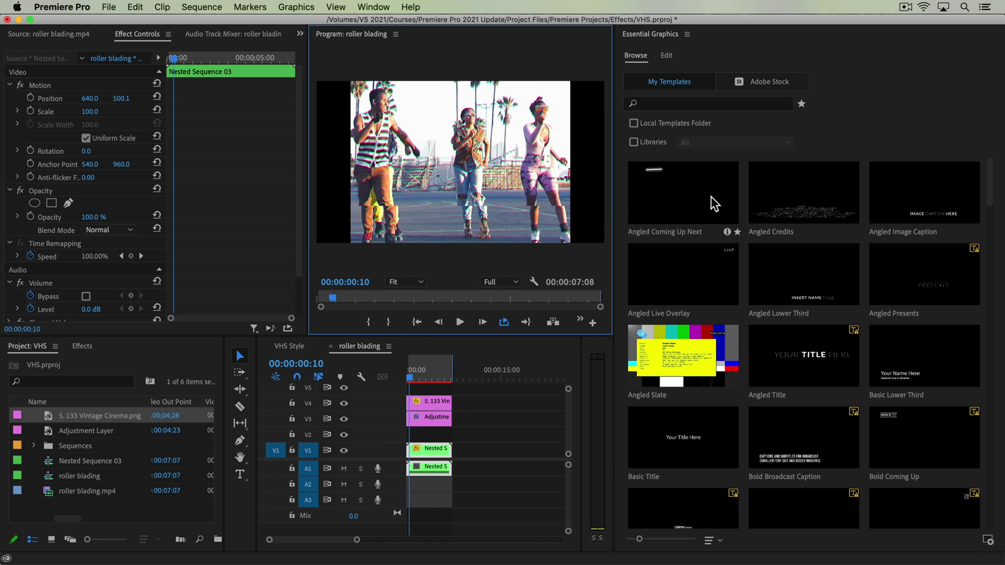
Add a new text layer and move it to the frame's lower left, then switch to the browser.
left_click(674, 57)
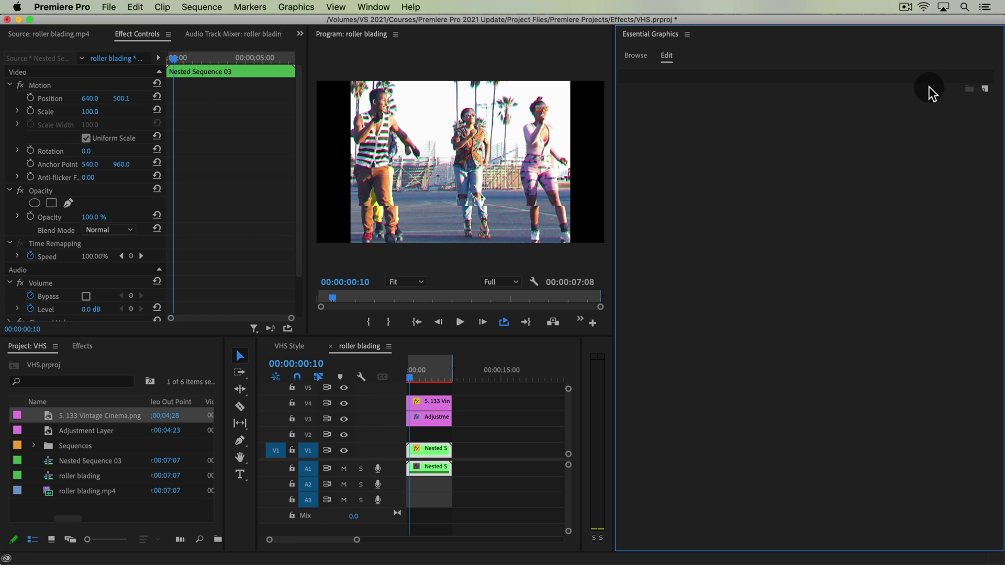
left_click(985, 90)
left_click(980, 104)
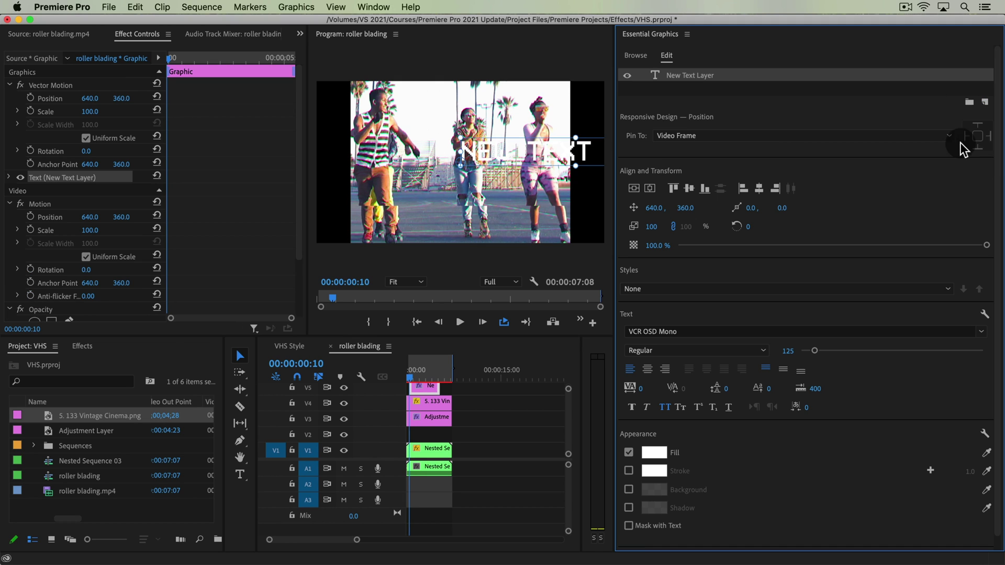
left_click_drag(553, 157, 451, 219)
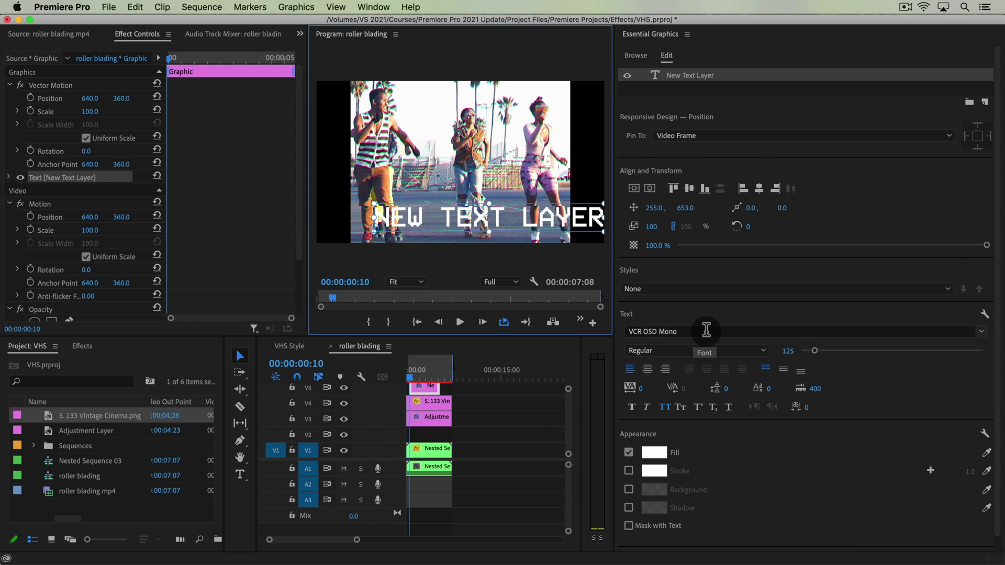
key("super+Tab")
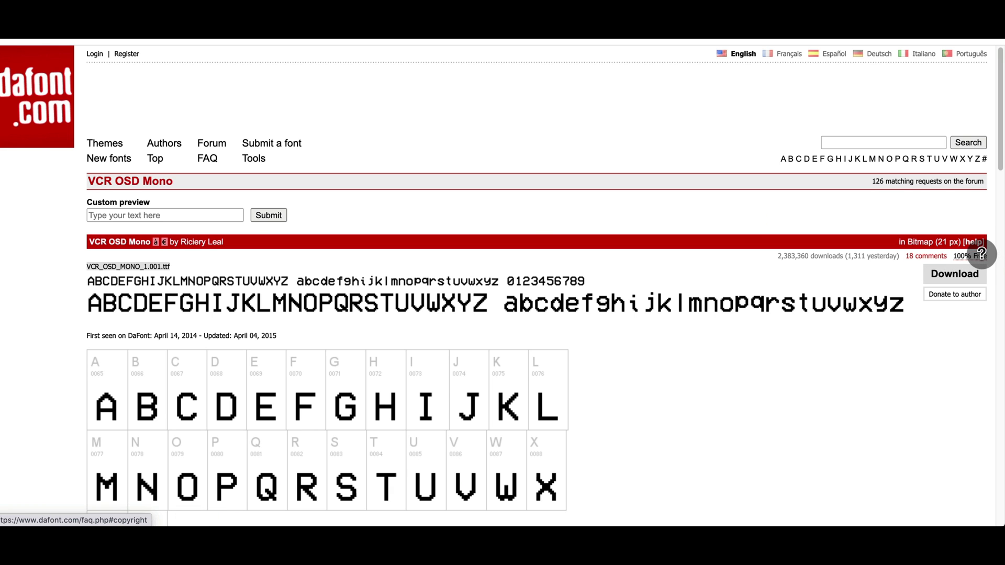
Scroll down the dafont VCR OSD Mono font page, then switch back to Premiere Pro.
scroll(199, 320, "down", 1)
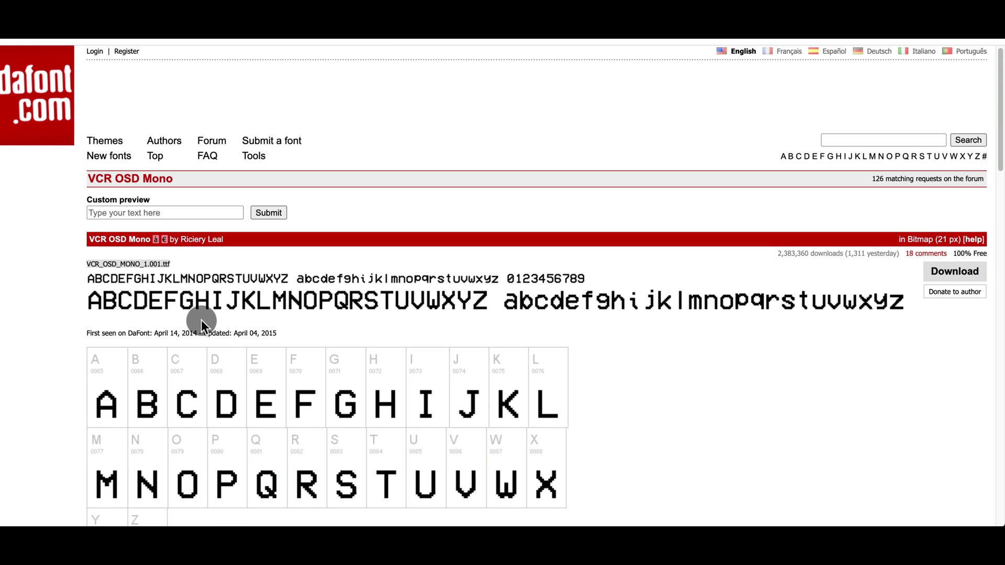
scroll(837, 348, "down", 2)
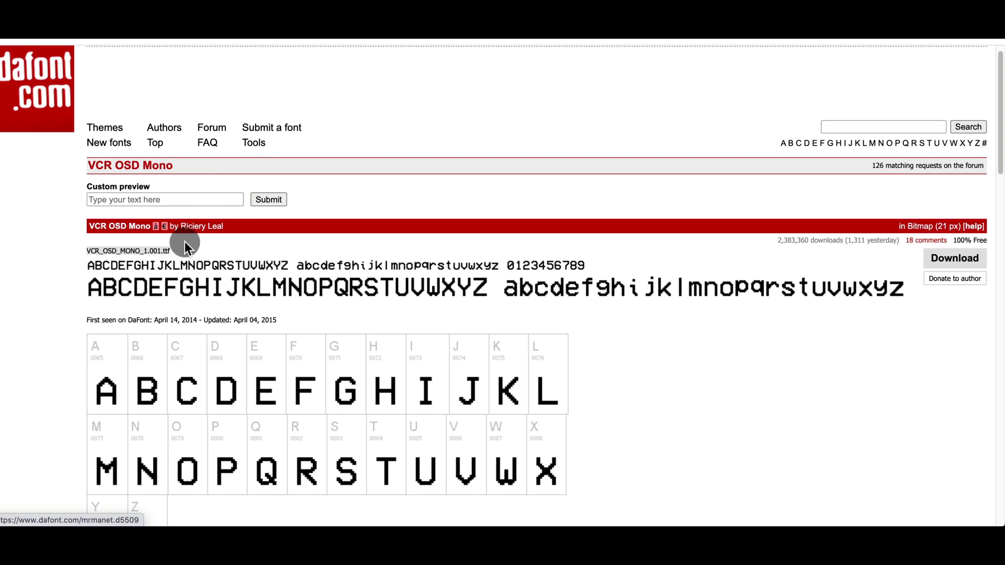
key("super+Tab")
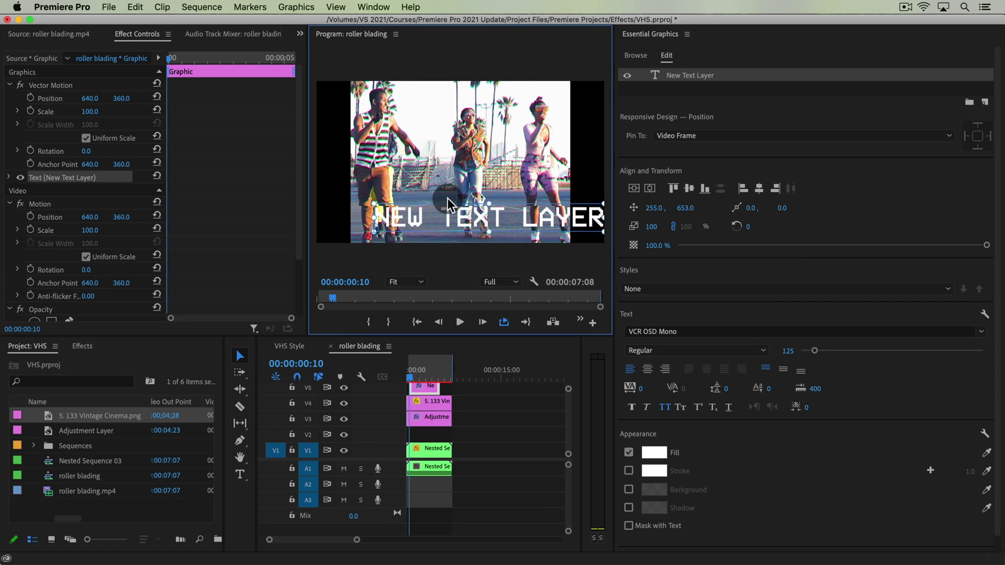
Retype the title as 'JANUARY 1, 1991' and move it toward the frame's lower left.
double_click(438, 216)
key("shift")
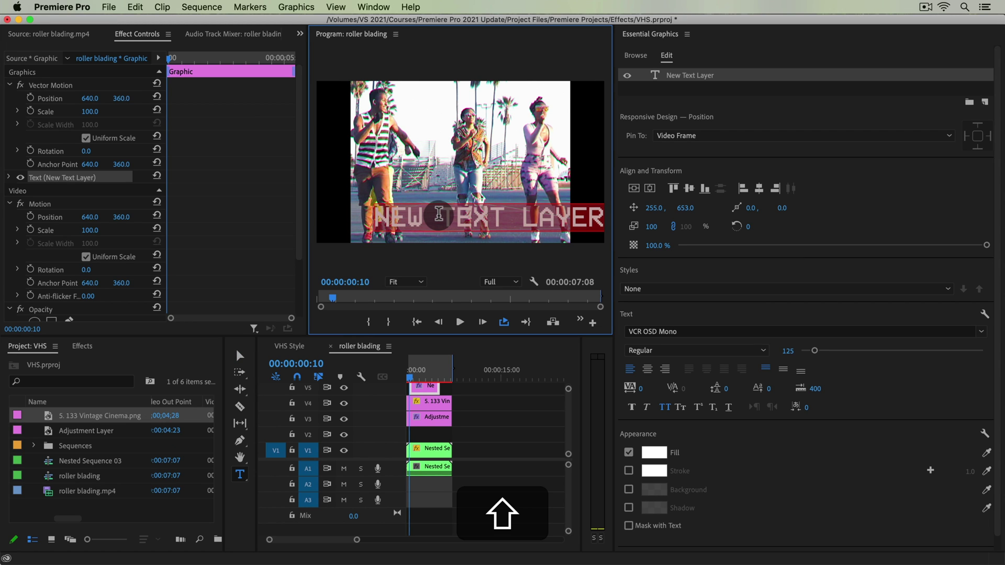
type("JAN")
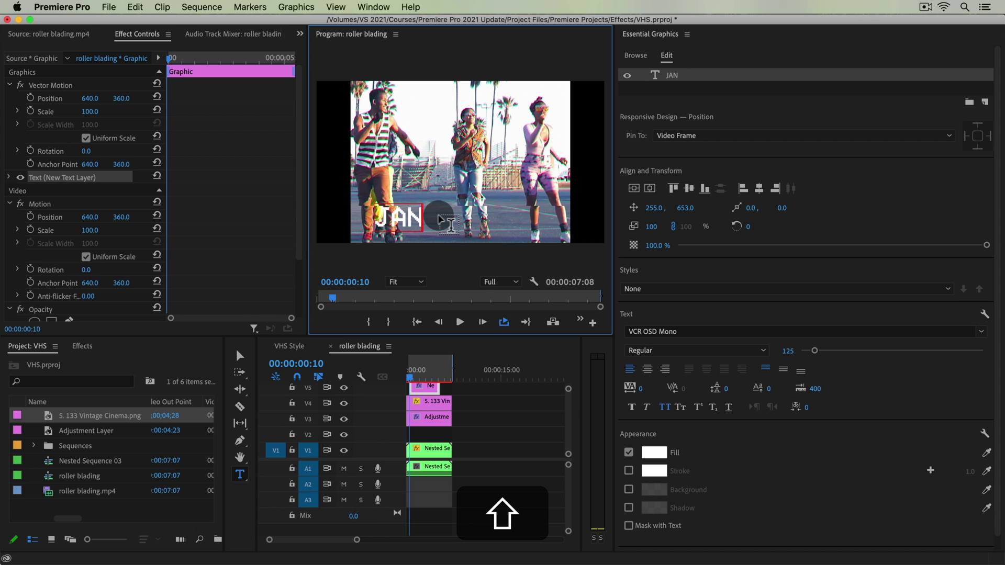
type("A")
key("BackSpace")
type("UARY")
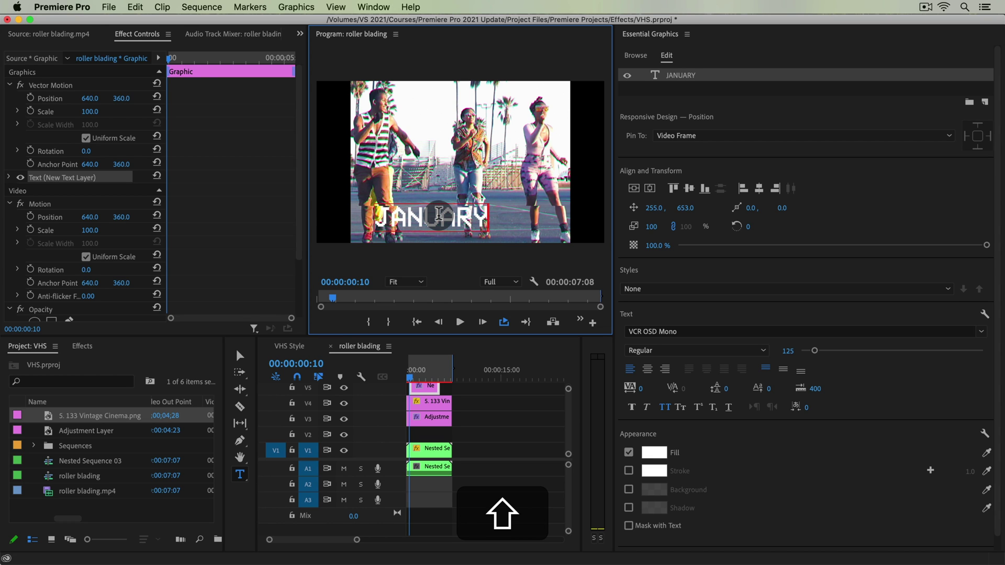
type(" 1,")
key("BackSpace")
type("1")
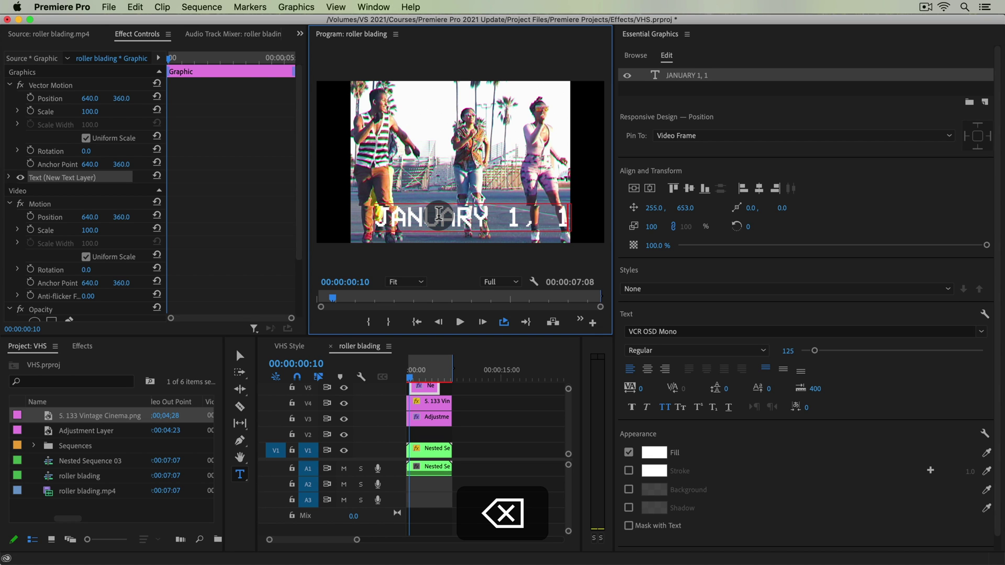
type("991")
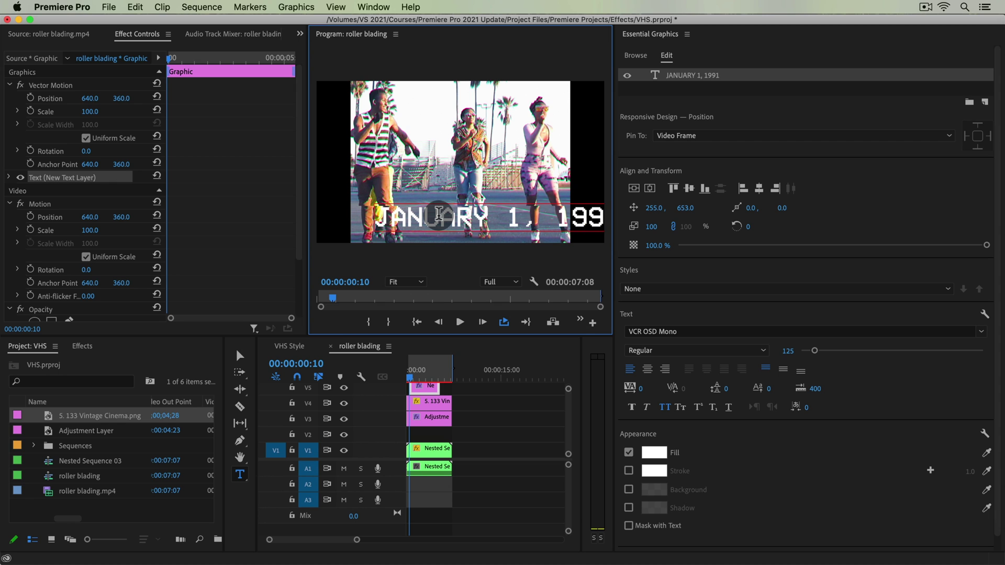
left_click(240, 356)
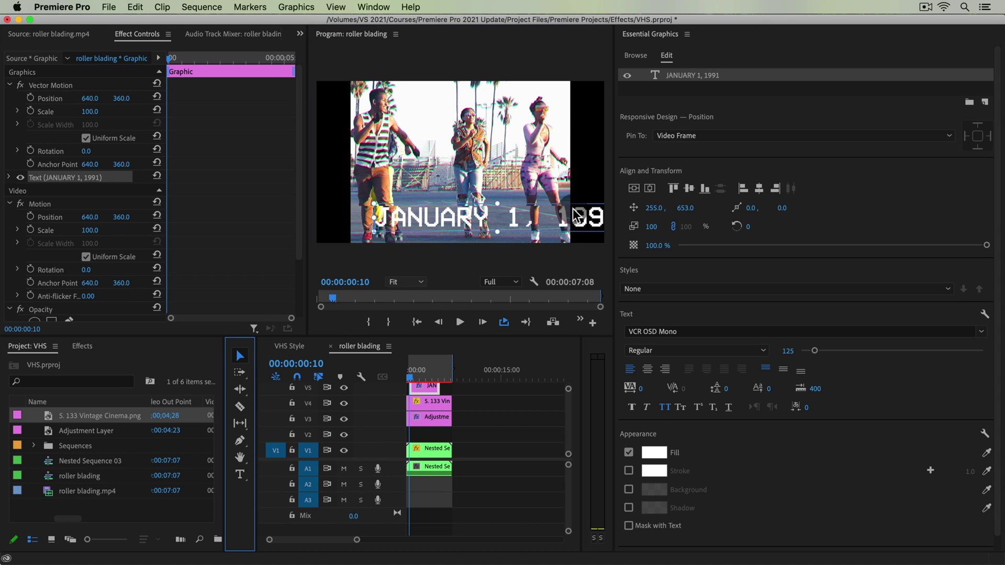
left_click_drag(597, 216, 451, 434)
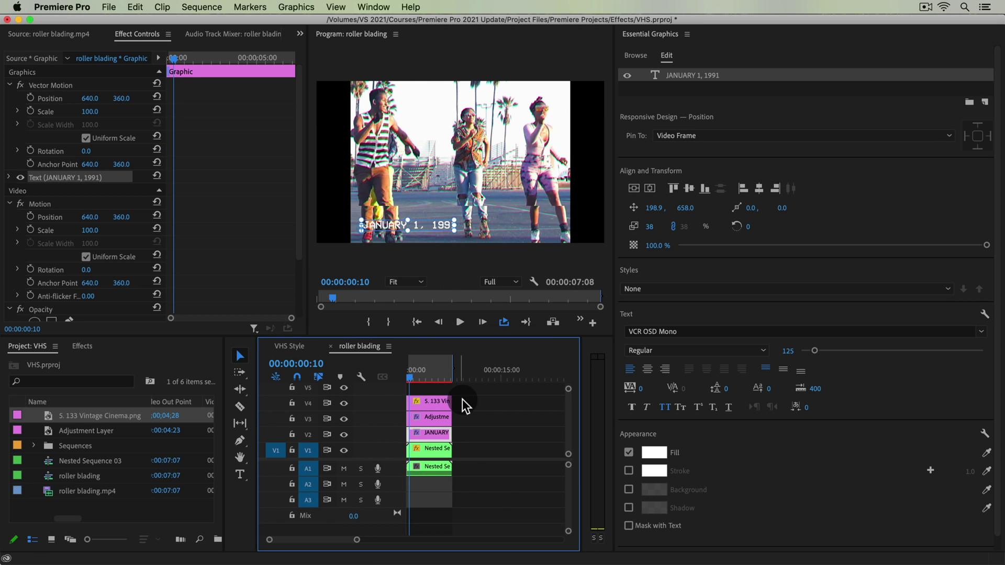
Apply Gaussian Blur to the JANUARY 1, 1991 clip with Blurriness 5, toggling it to compare.
key("shift+7")
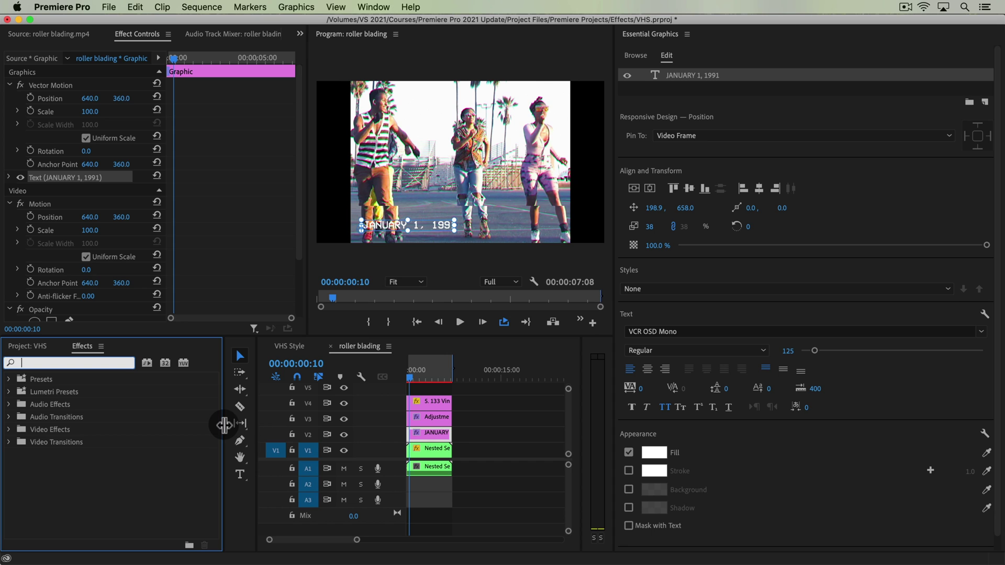
type("blur")
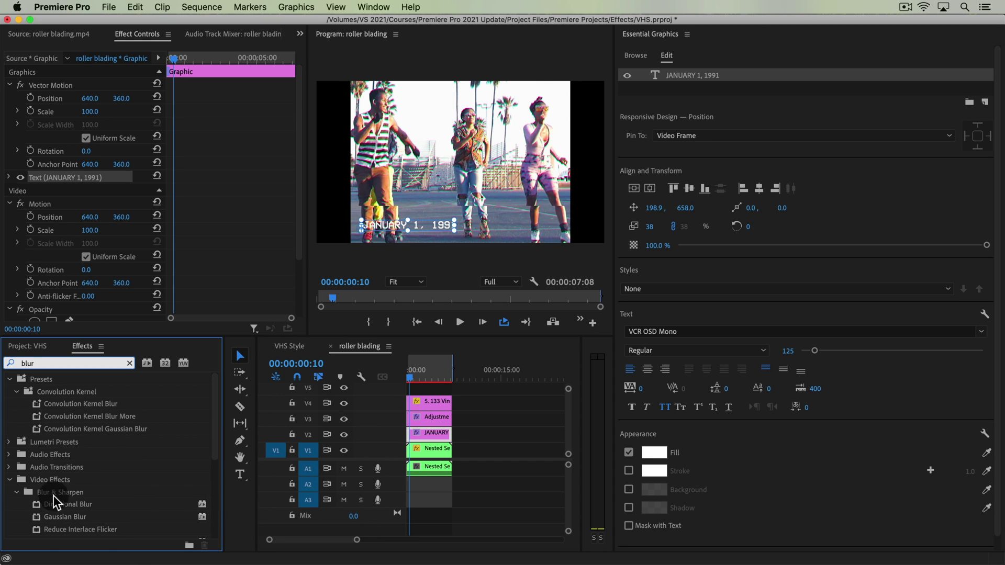
scroll(52, 497, "down", 2)
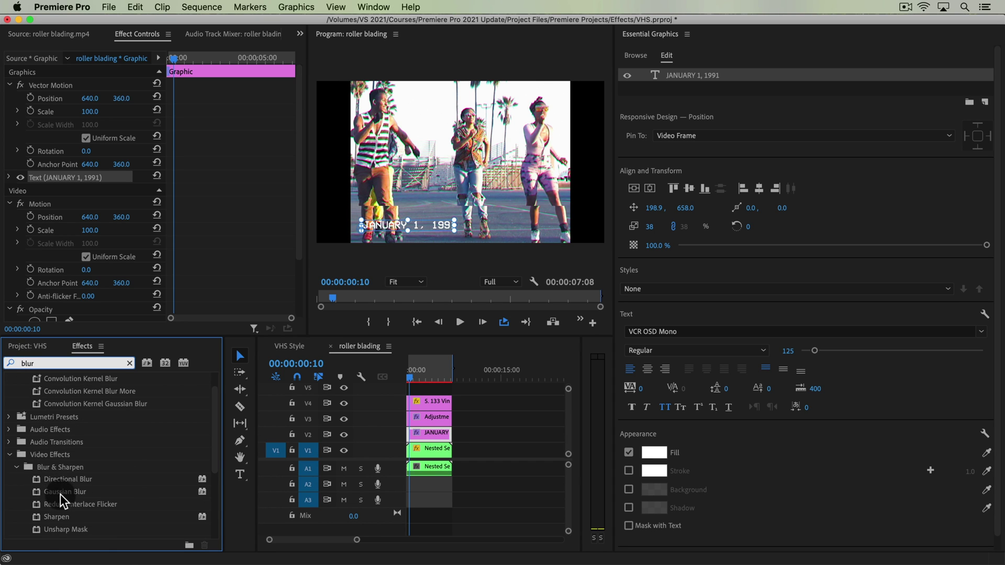
left_click_drag(62, 500, 439, 436)
left_click(436, 436)
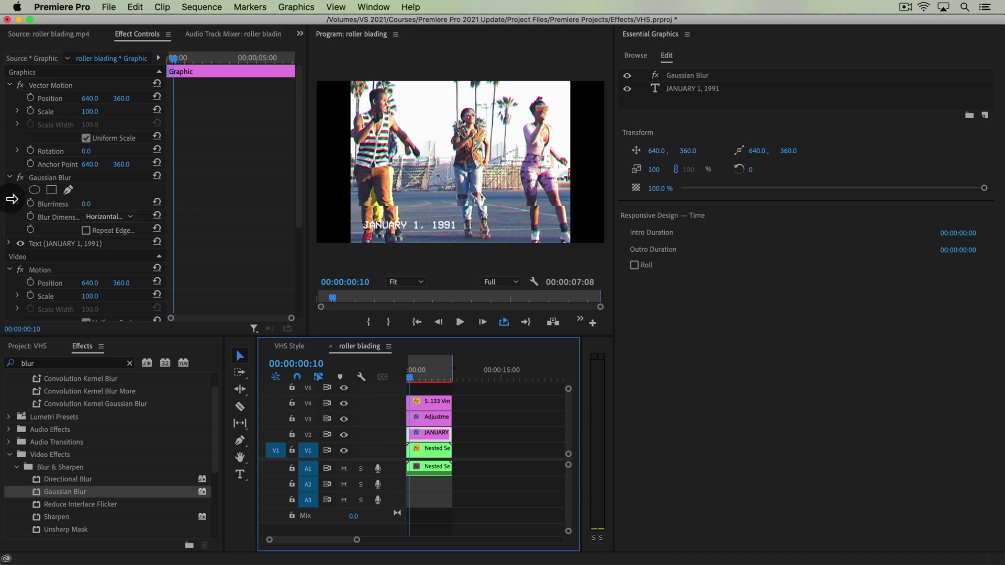
left_click(86, 204)
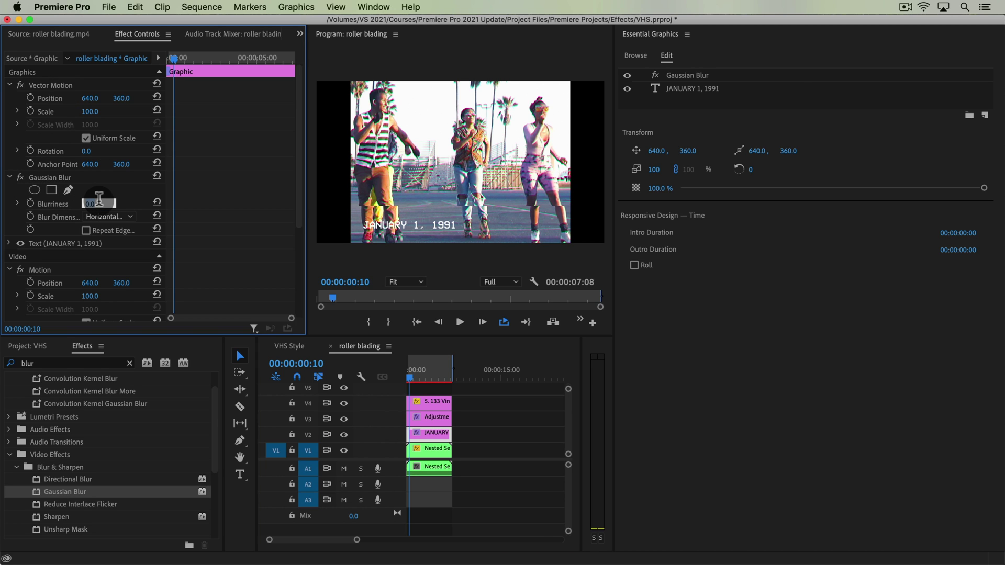
key("Return")
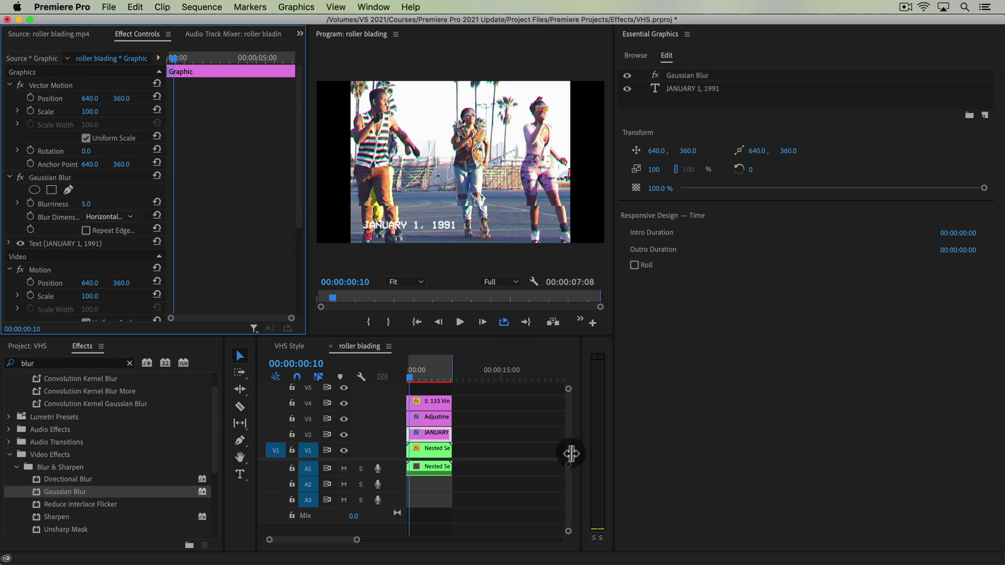
left_click(20, 178)
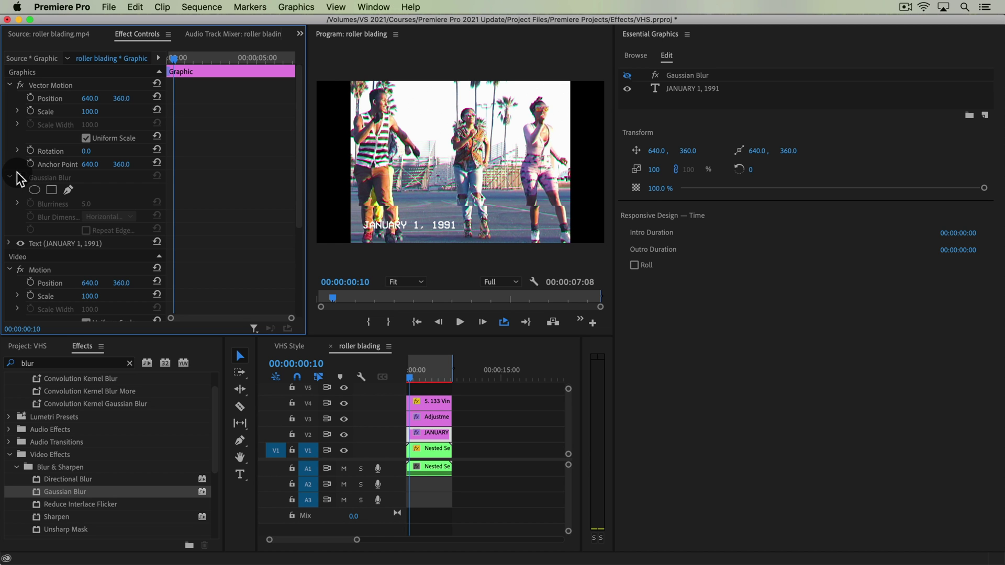
left_click(20, 178)
Widen the Program monitor, return the playhead to the start, and zoom in on the timeline.
left_click_drag(614, 213, 763, 214)
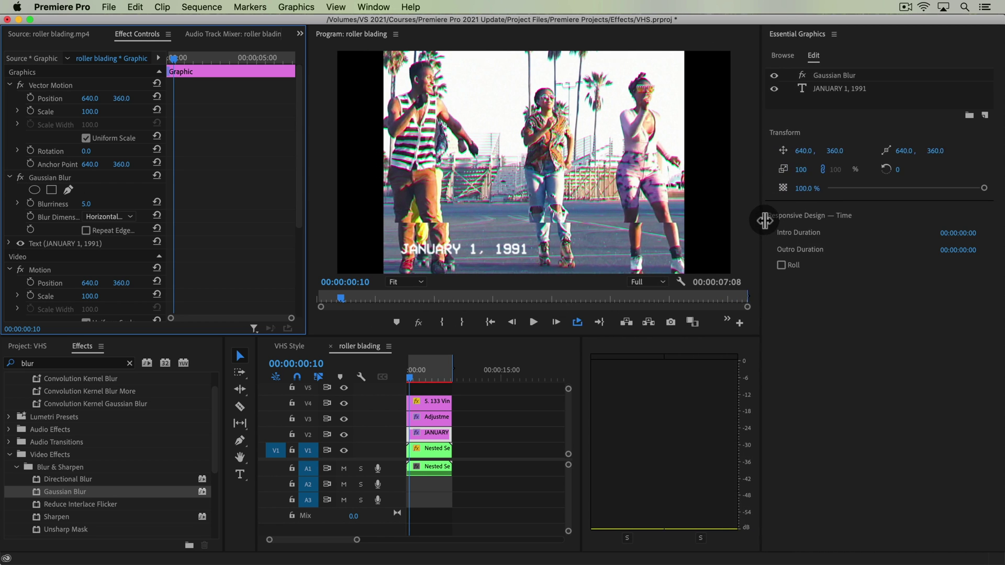
left_click(477, 418)
left_click(422, 372)
left_click_drag(422, 372, 398, 373)
key("=")
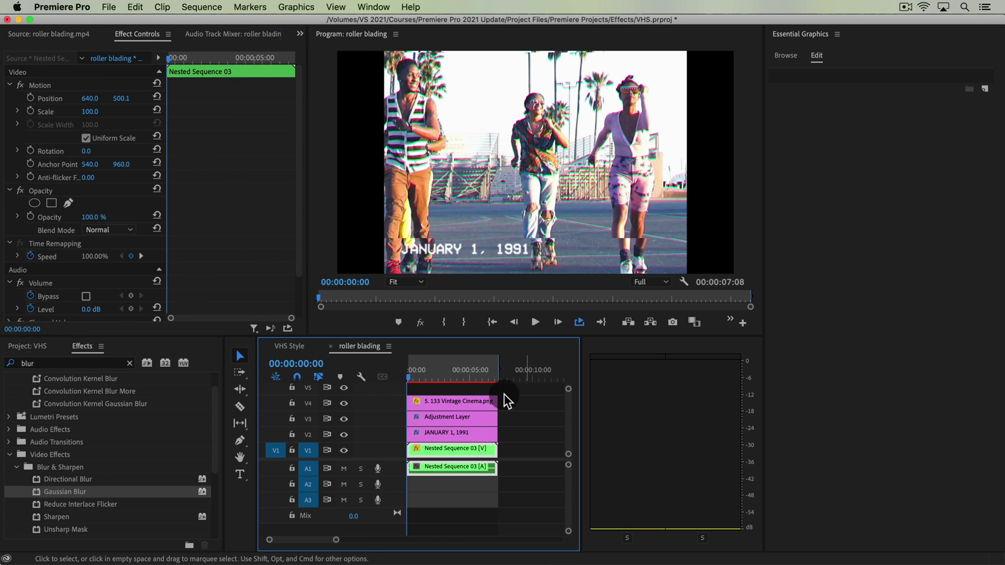
Trim the JANUARY 1, 1991 clip to roughly the opening second and a half and play it back.
left_click_drag(494, 430, 423, 433)
key("=")
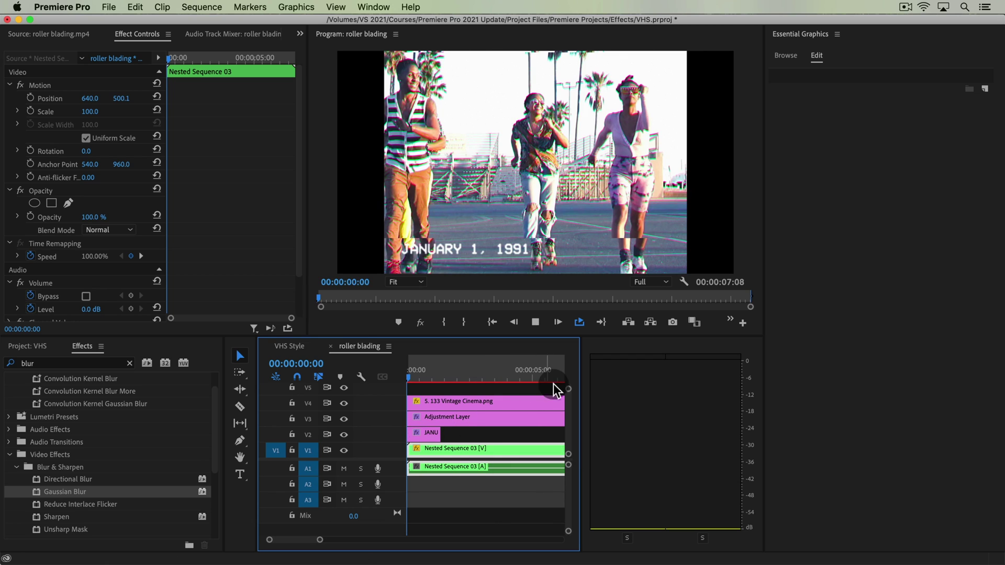
key("space")
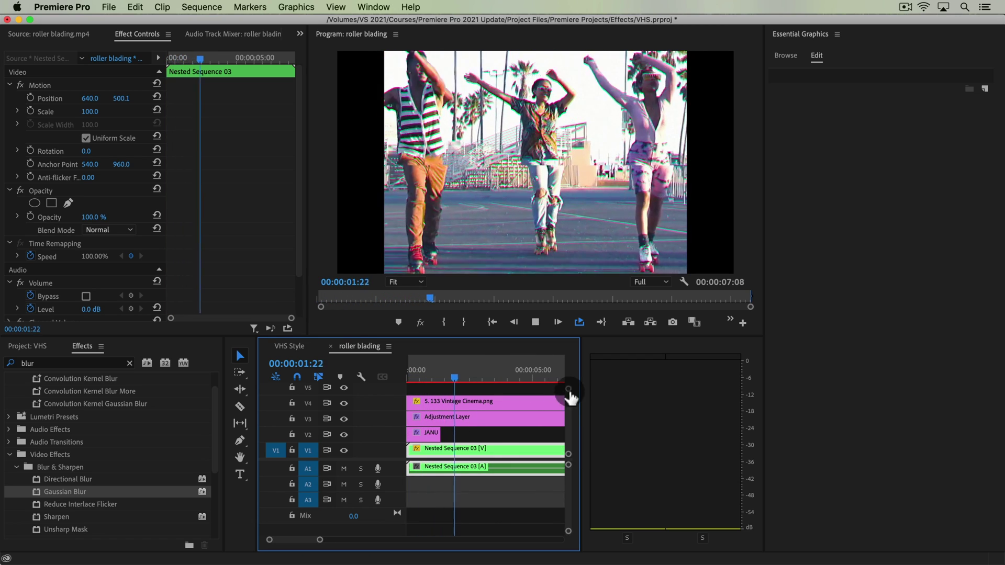
left_click(428, 364)
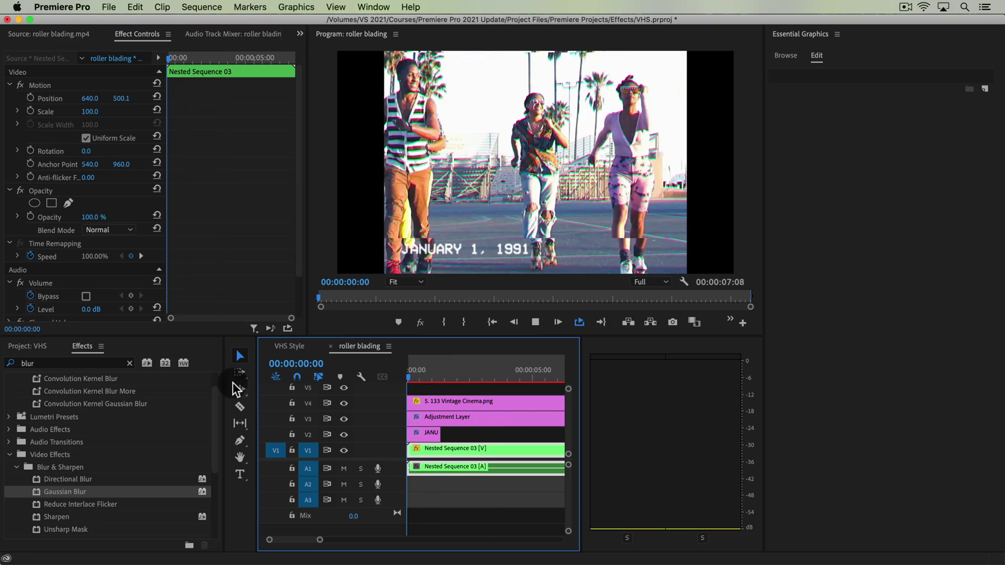
key("space")
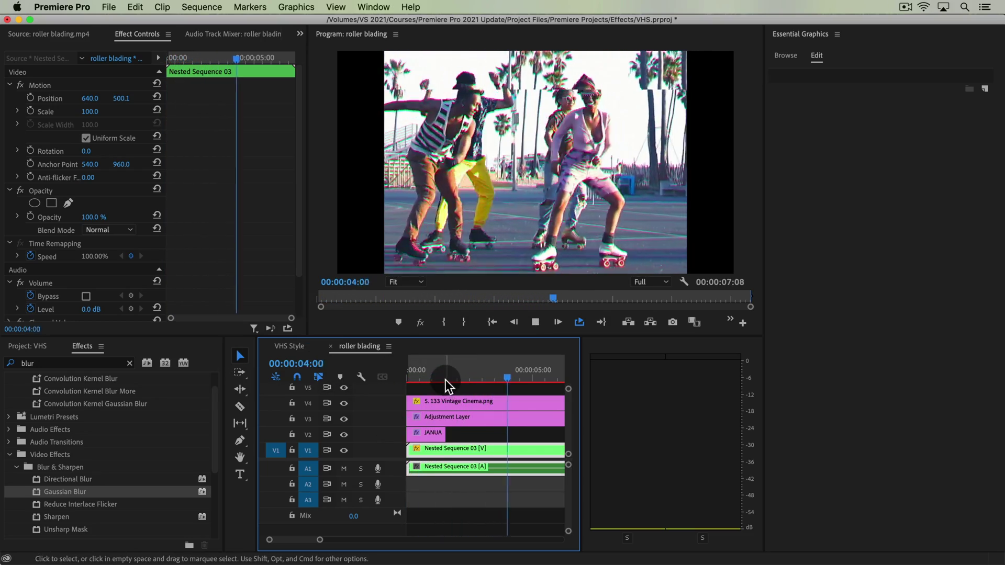
key("Home")
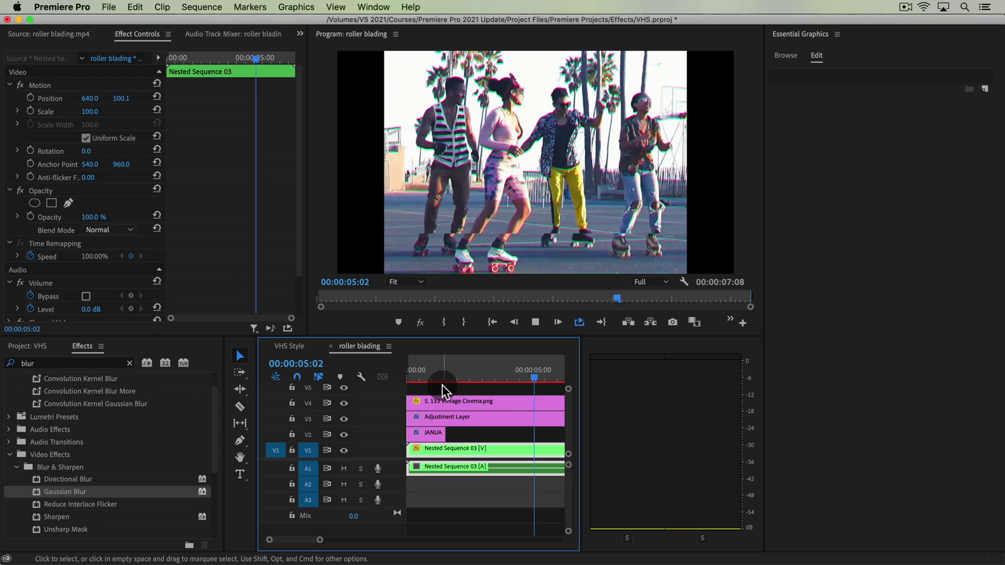
Zoom the timeline out and back to fit several times, then replay the sequence from the start.
key("minus")
key("equal")
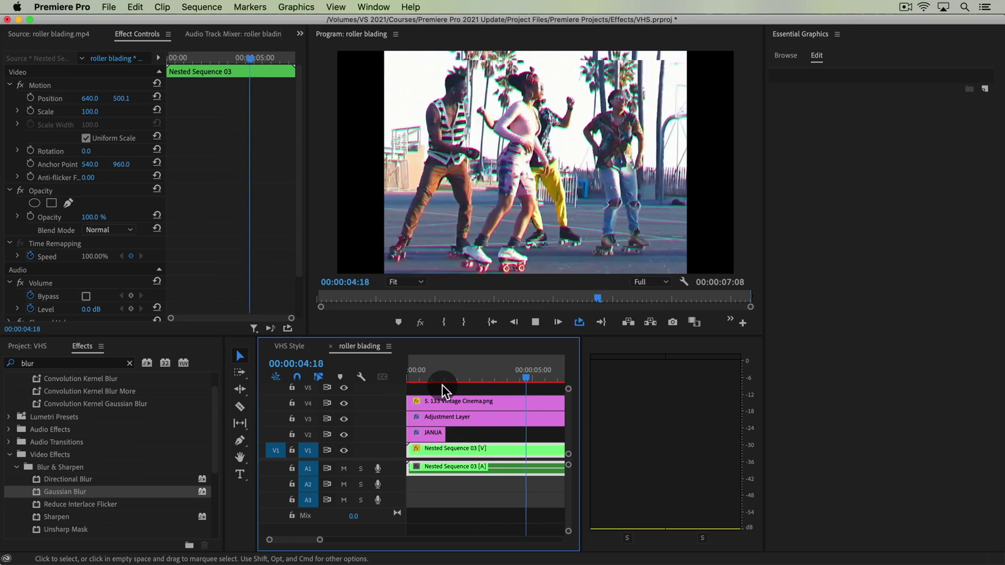
key("minus")
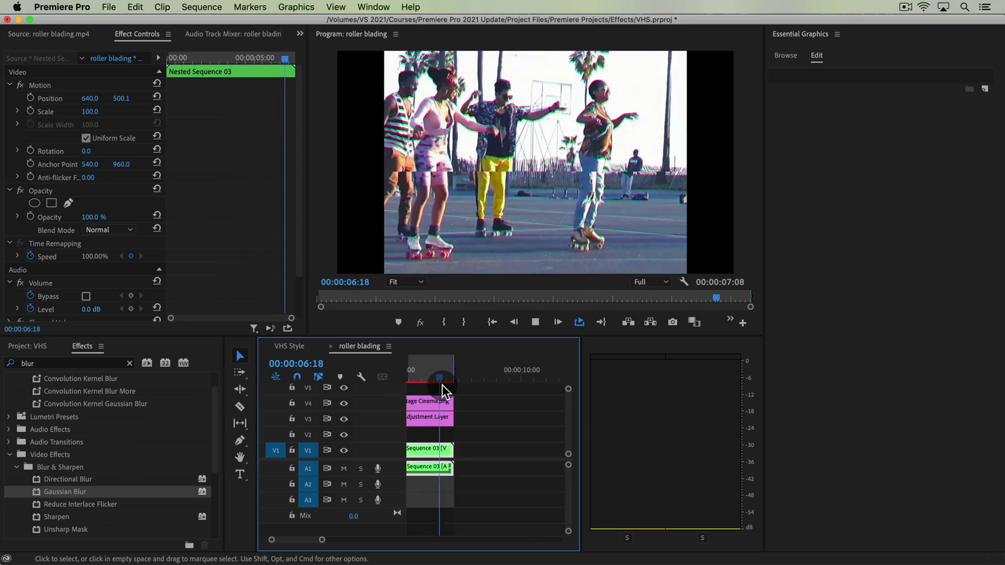
key("backslash")
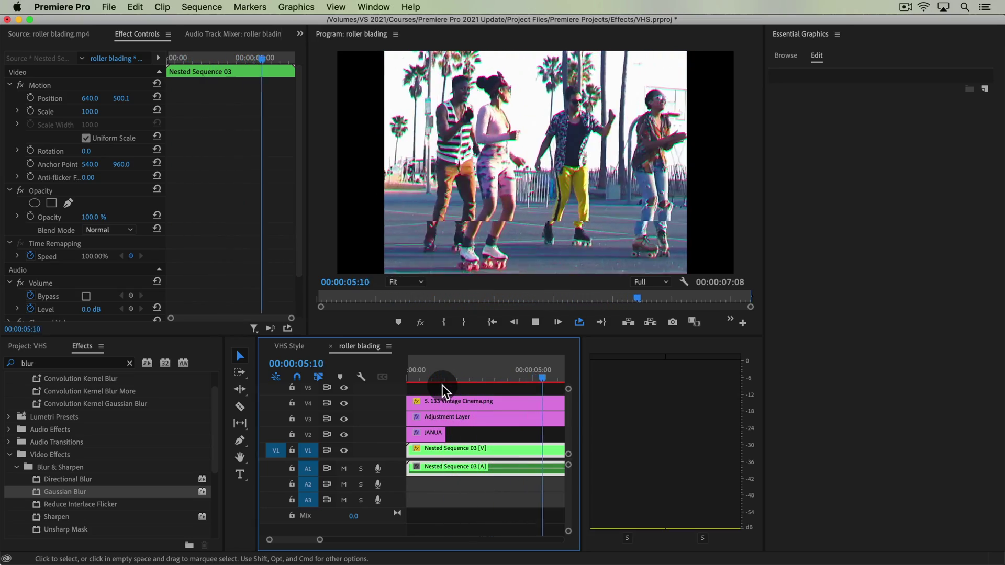
key("minus")
key("backslash")
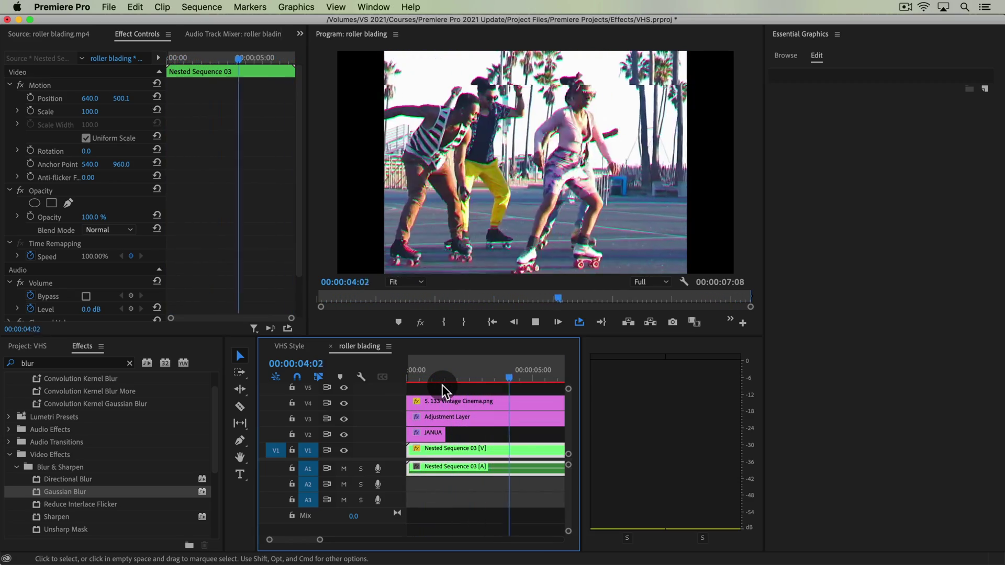
key("backslash")
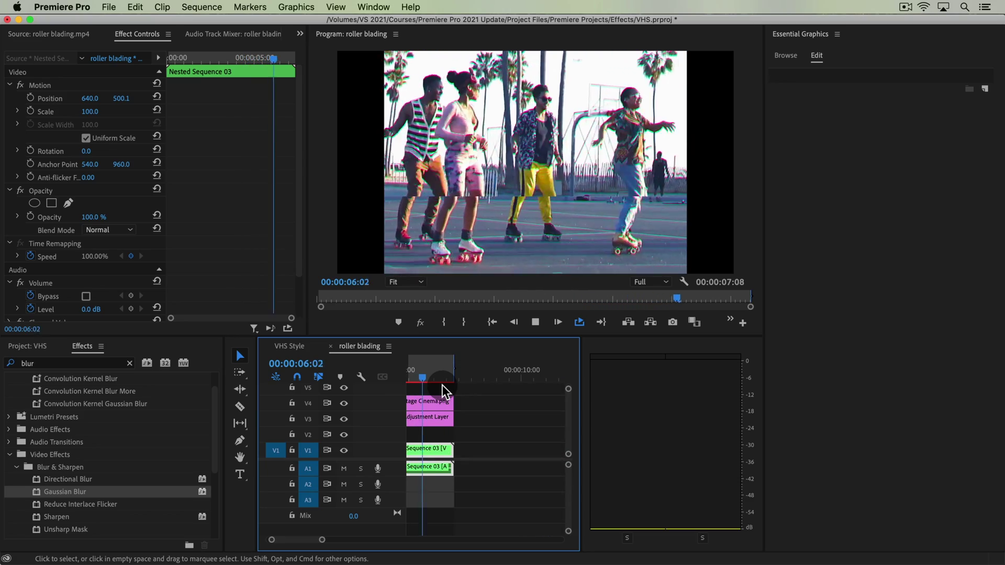
key("space")
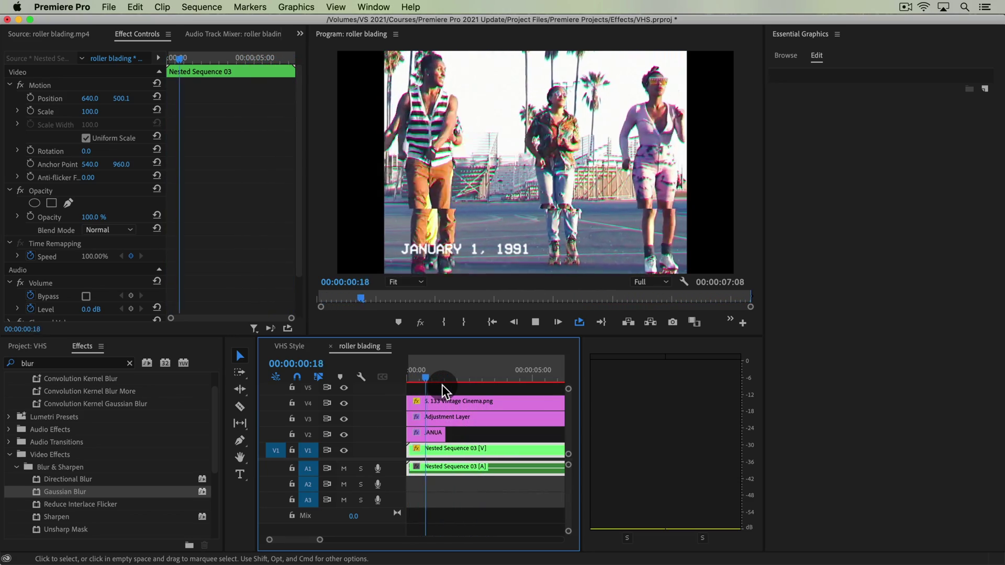